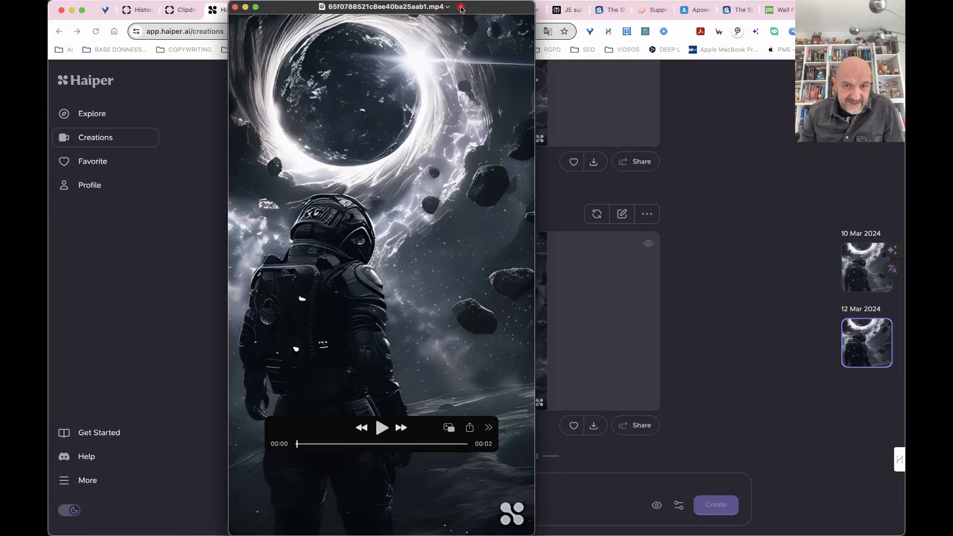
- Play the downloaded astronaut video to its end and close the video window
left_click(485, 430)
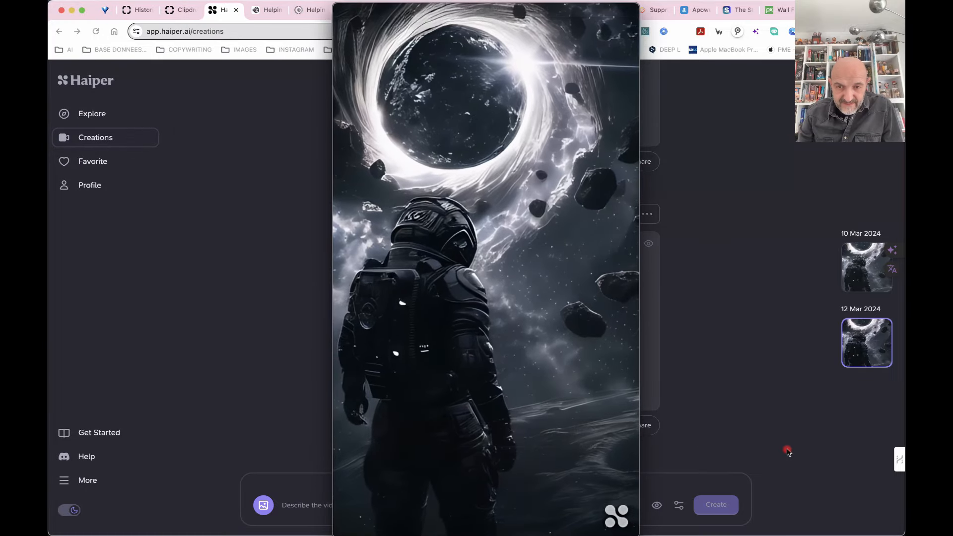
left_click(485, 430)
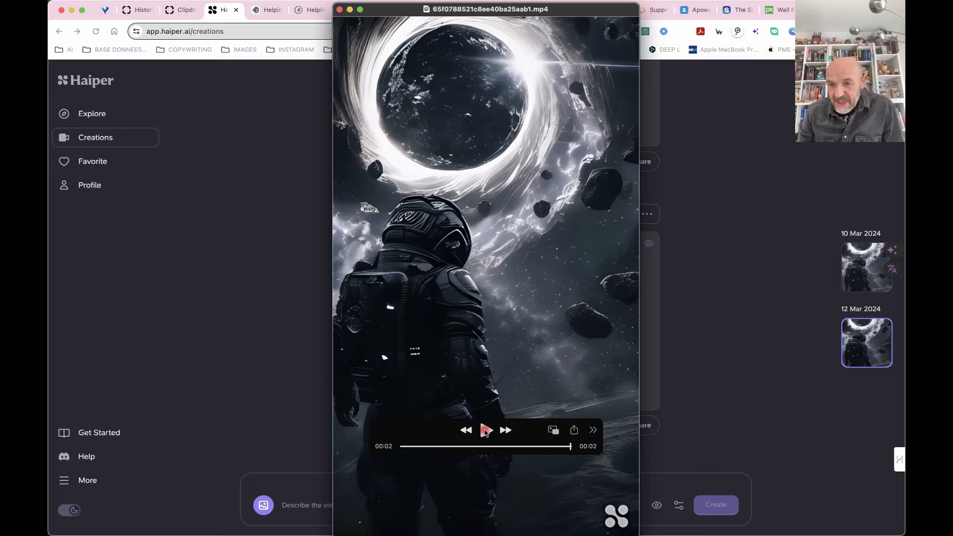
left_click(340, 9)
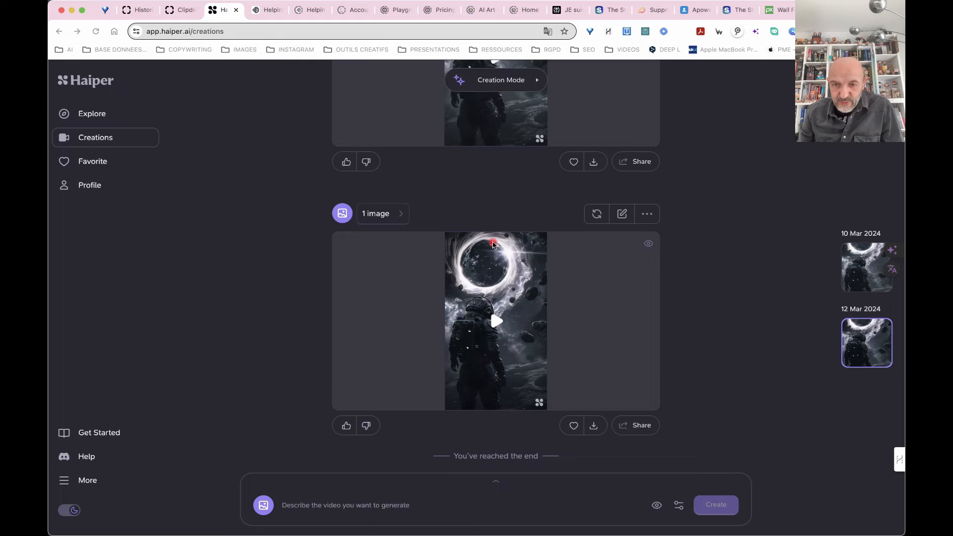
- Close the Haiper creations page and look through the community images on Ideogram's Explore page
scroll(506, 255, "up", 4)
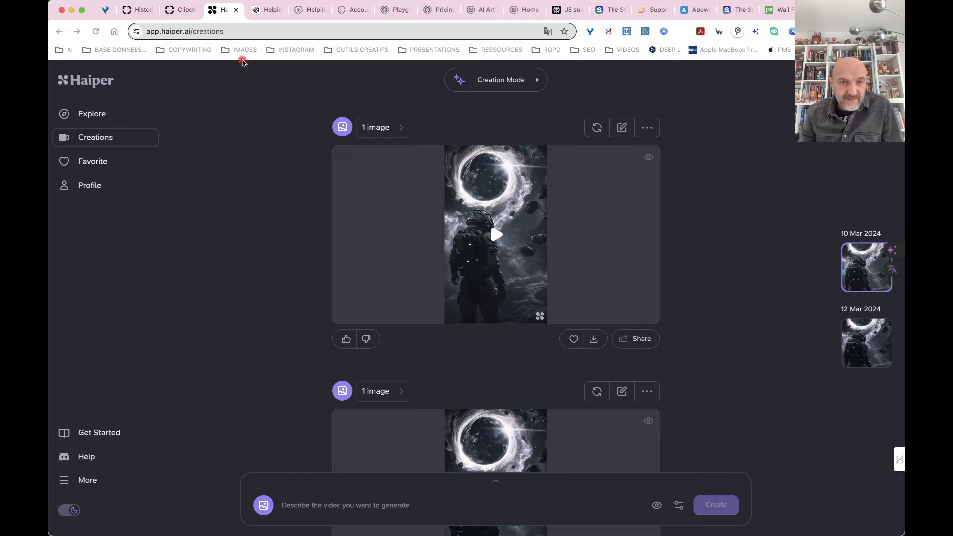
left_click(237, 11)
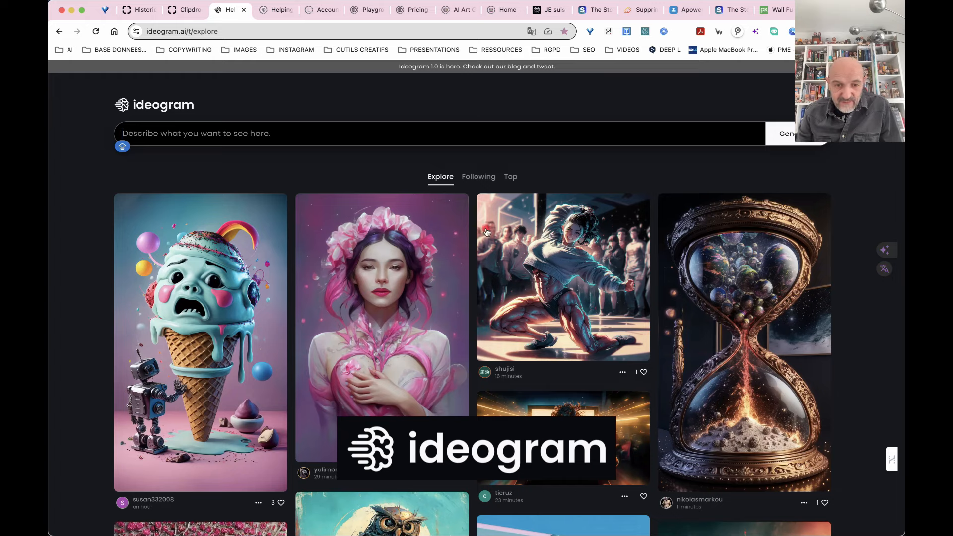
scroll(506, 397, "down", 8)
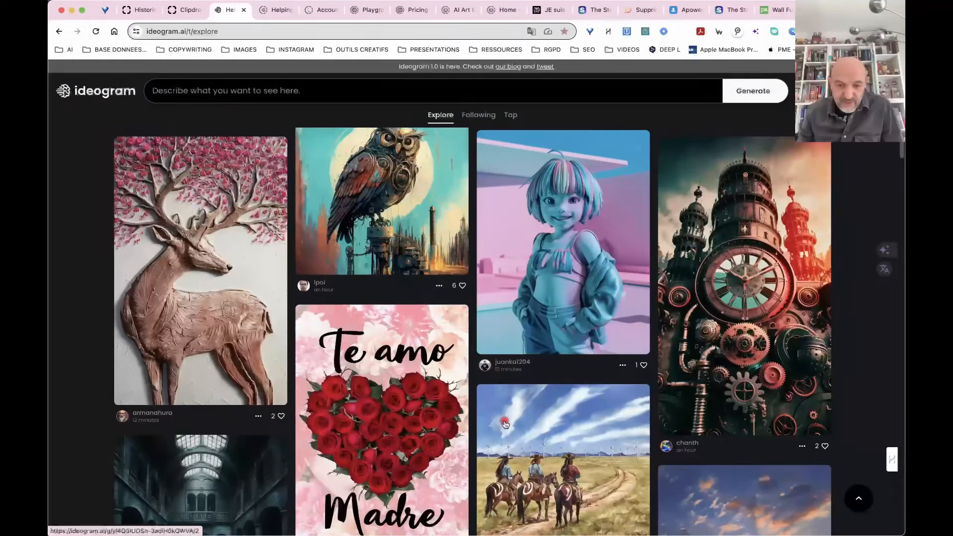
scroll(505, 423, "down", 6)
scroll(506, 422, "down", 8)
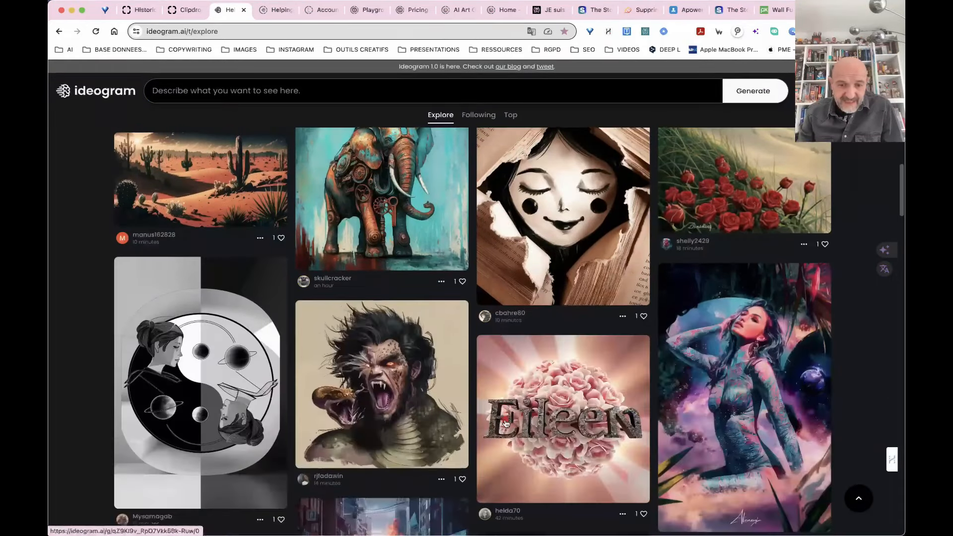
scroll(505, 423, "down", 4)
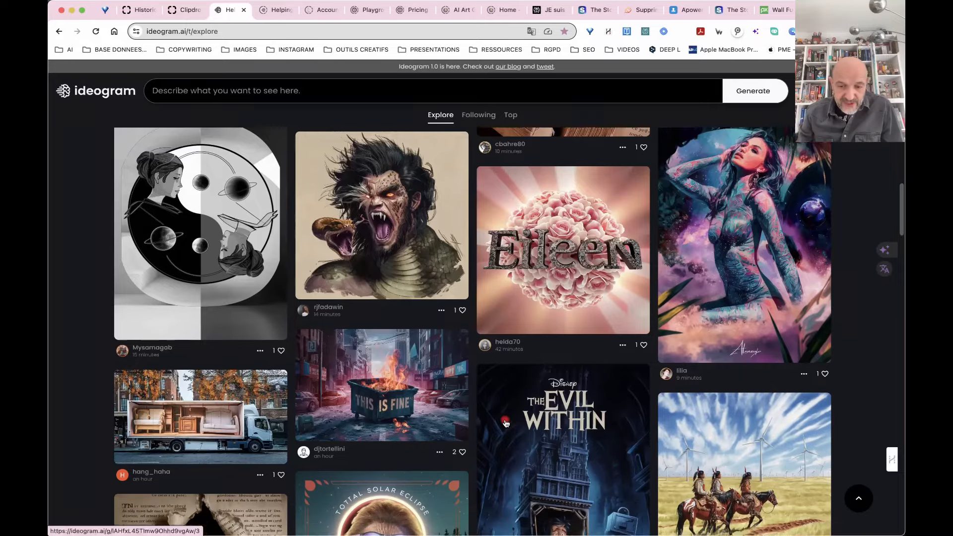
scroll(506, 422, "up", 20)
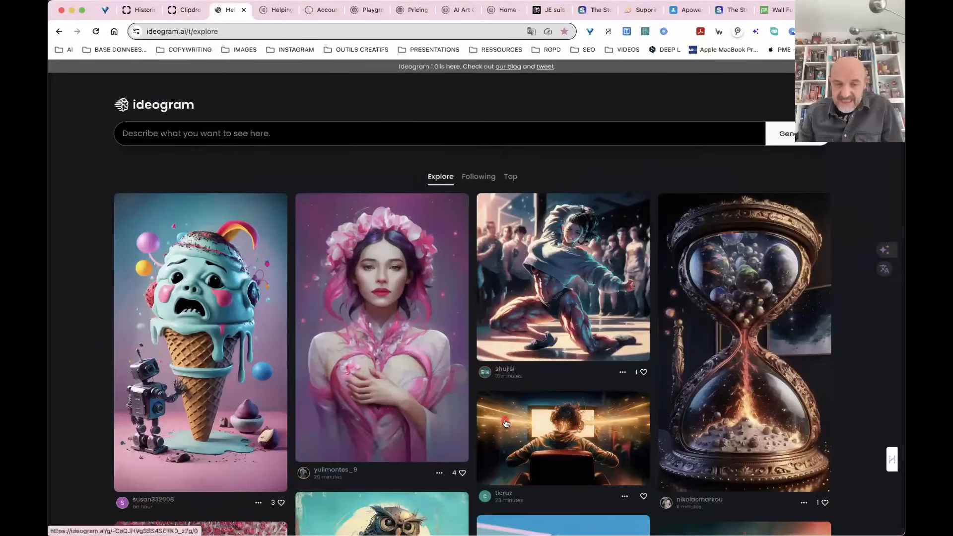
- Insert the copied English prompt beginning "A blonde woman, seen from the front, is walking on the beach" as the image description
left_click(196, 132)
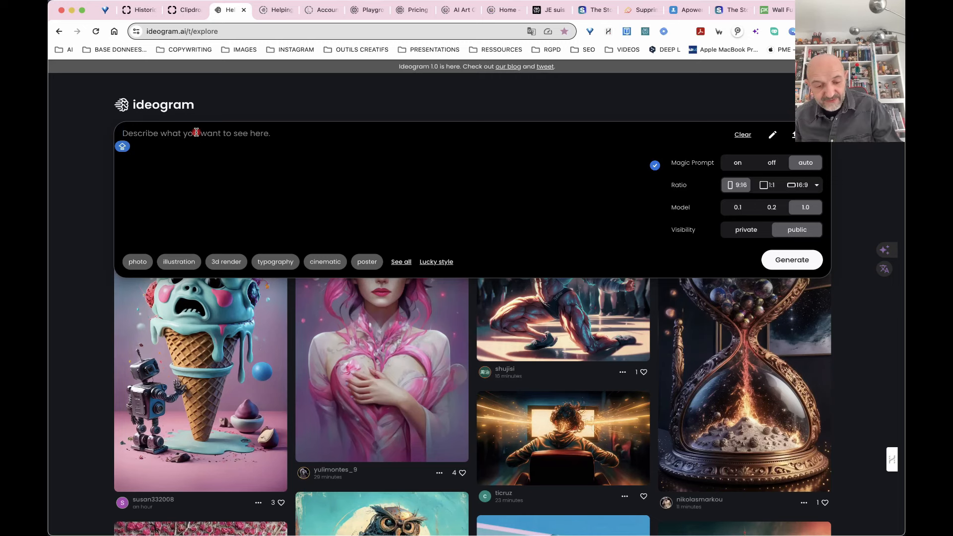
key("super+shift+c")
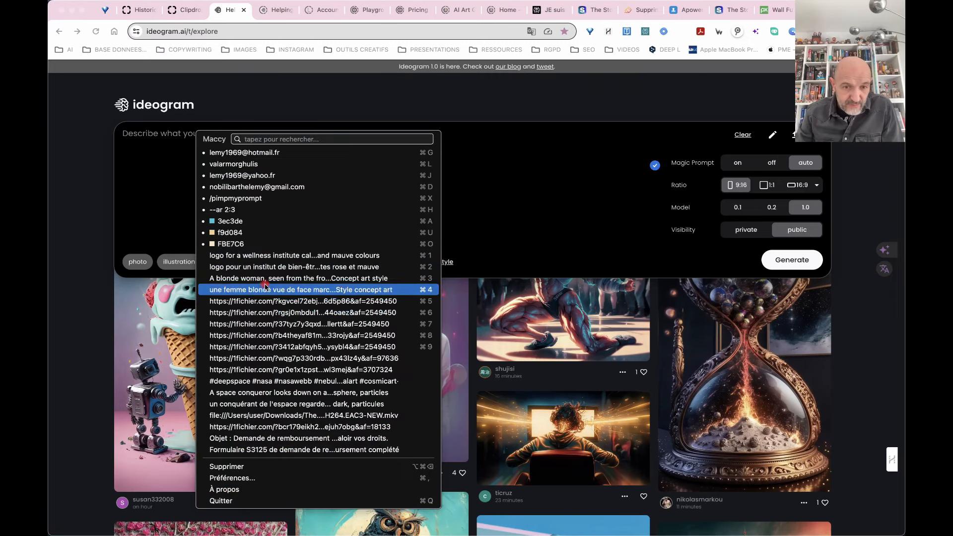
left_click(265, 278)
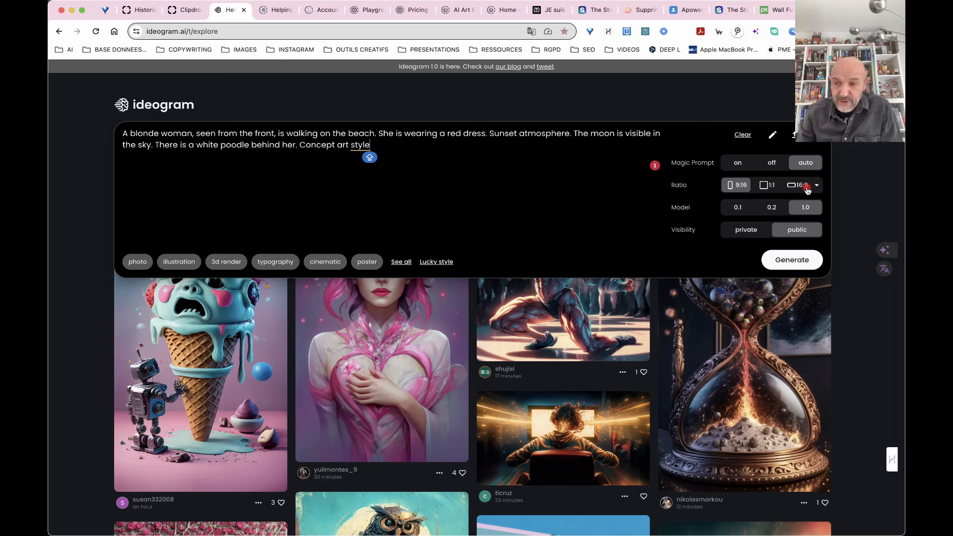
- Generate the beach images with a 1:1 ratio, model 1.0 and public visibility
left_click(766, 185)
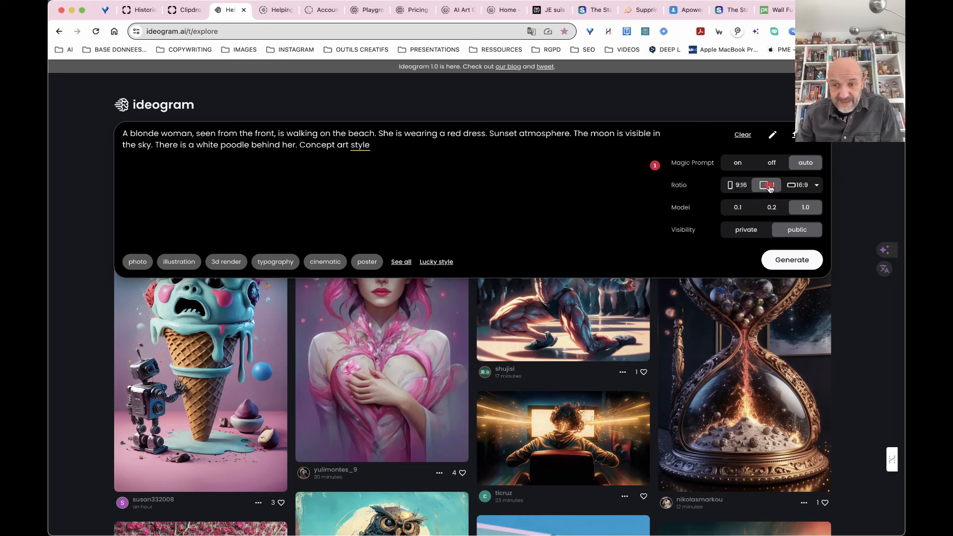
left_click(738, 186)
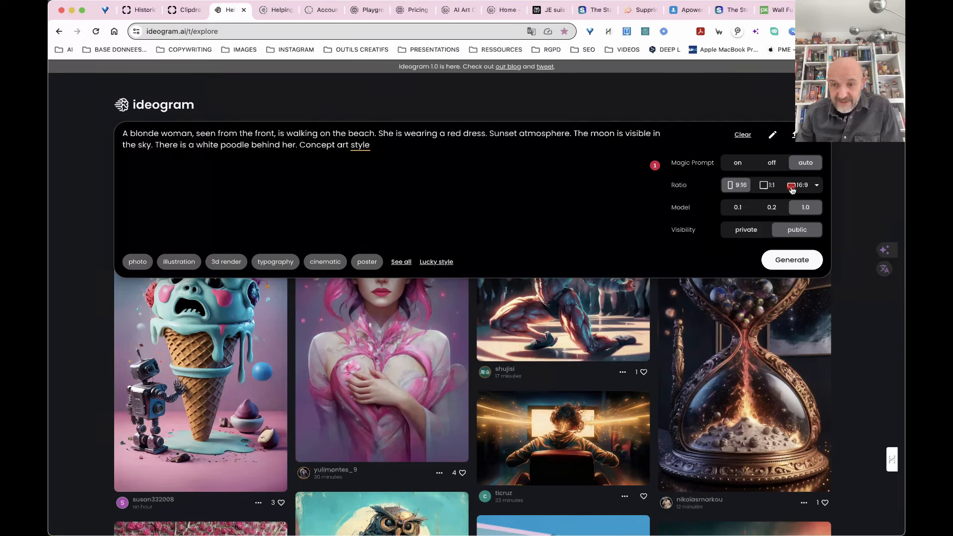
left_click(817, 186)
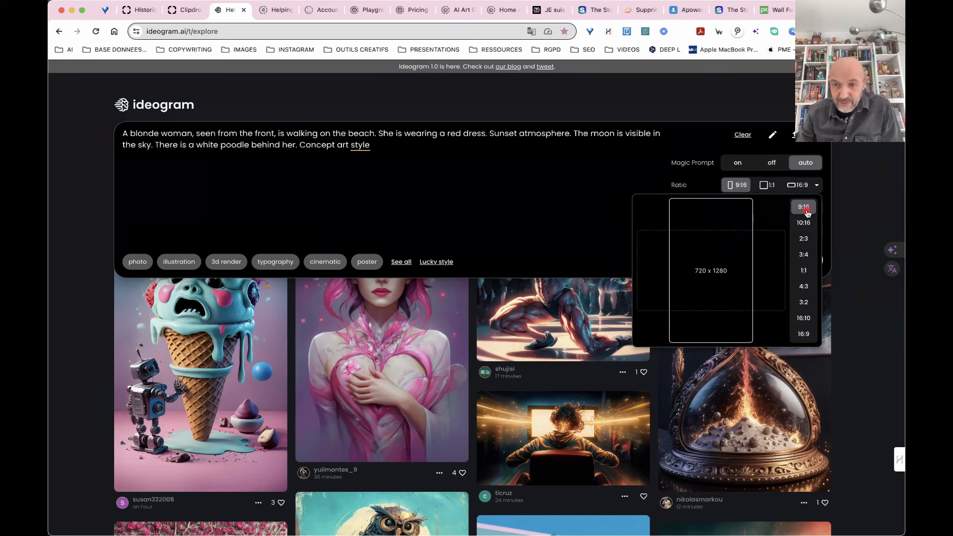
left_click(764, 185)
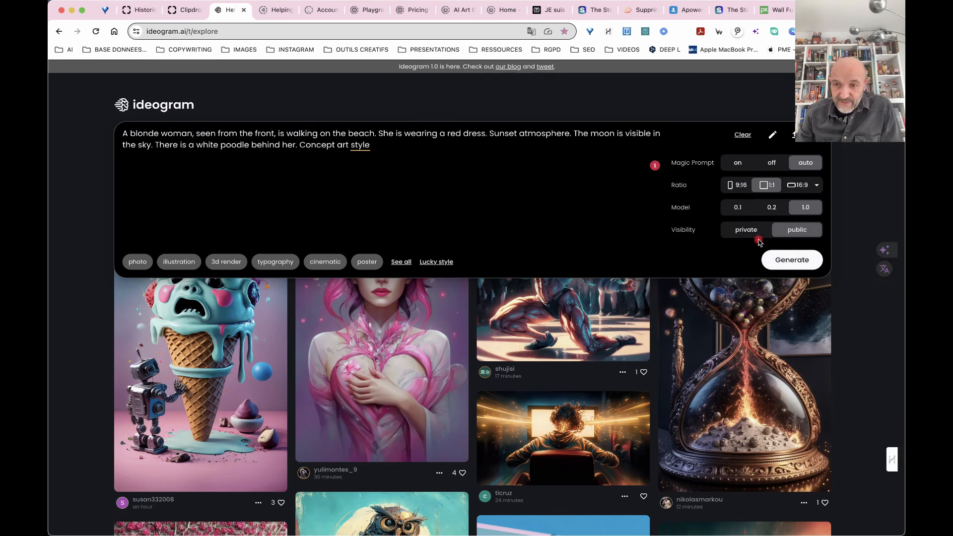
left_click(805, 212)
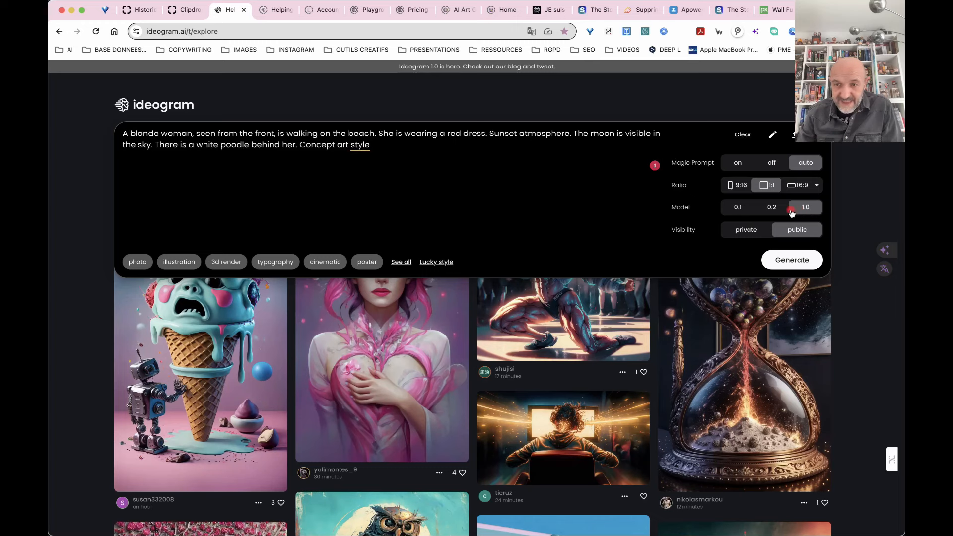
left_click(799, 236)
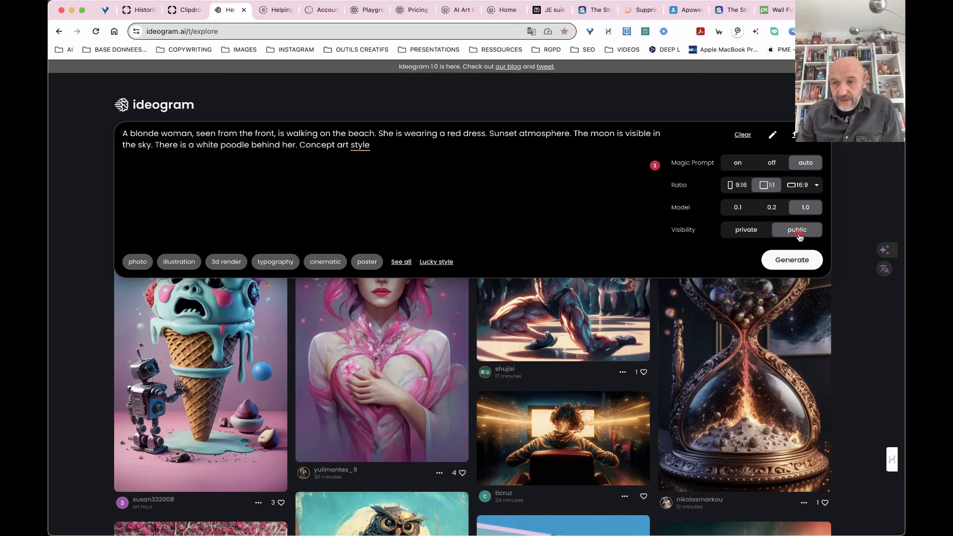
left_click(804, 229)
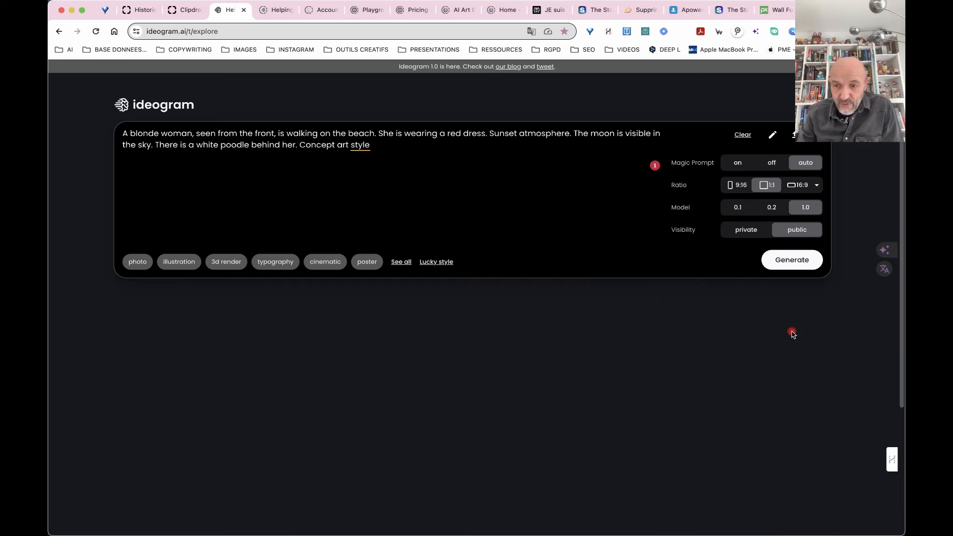
left_click(787, 266)
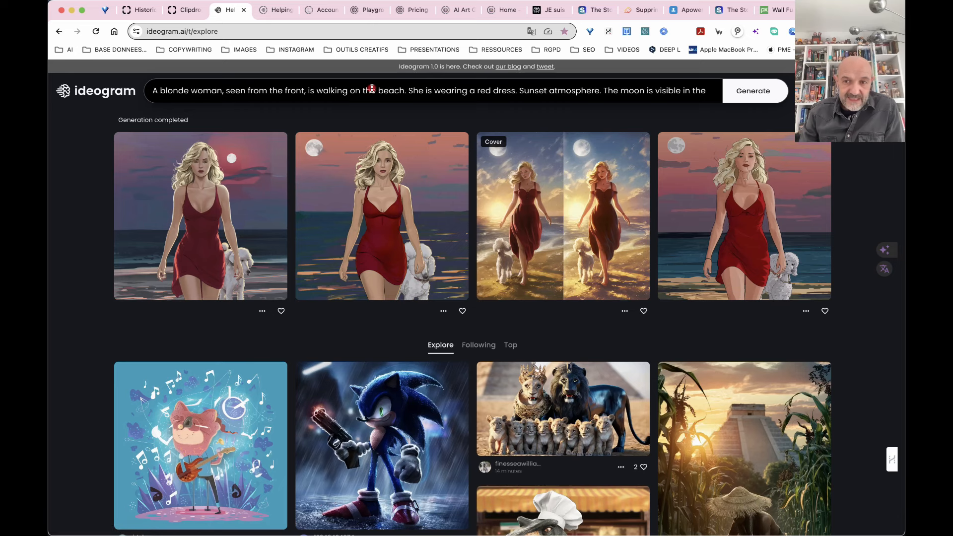
- Replace "Concept art" with "ULTRA REALISM" in the beach prompt and generate the images again
scroll(372, 89, "down", 1)
scroll(372, 89, "up", 1)
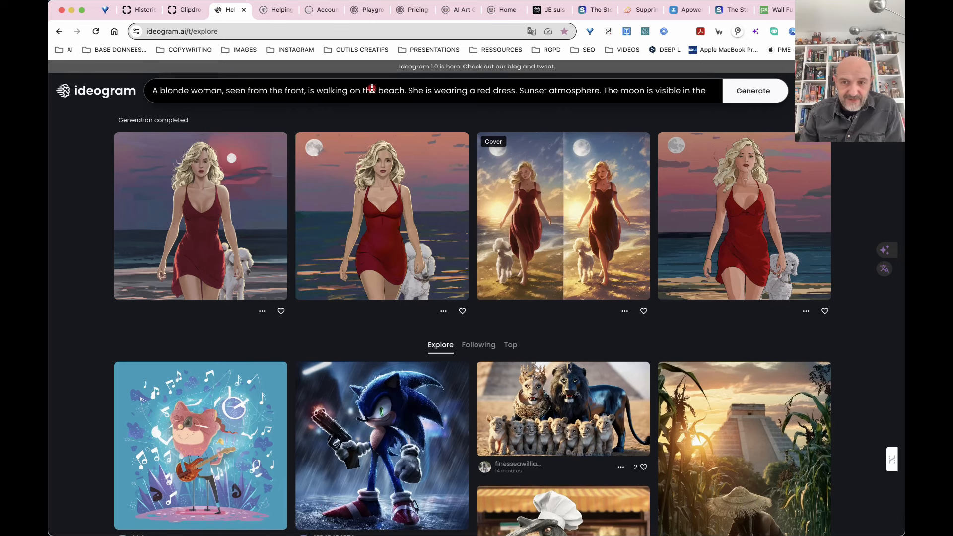
left_click(674, 92)
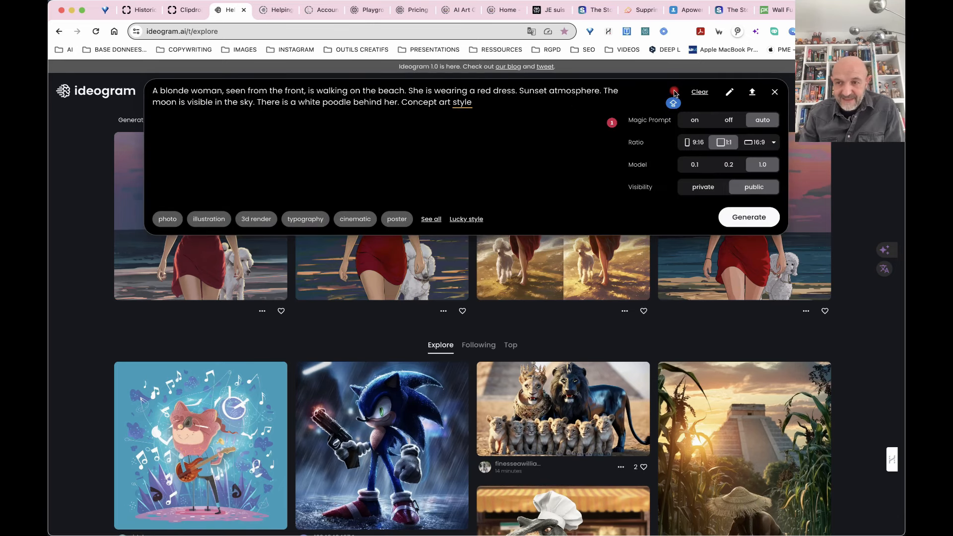
left_click(450, 99)
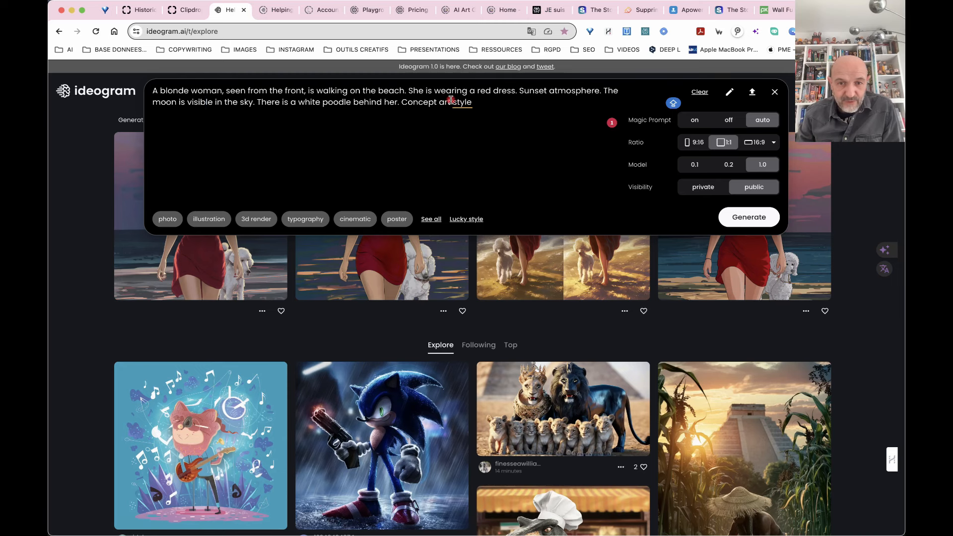
left_click_drag(450, 99, 402, 103)
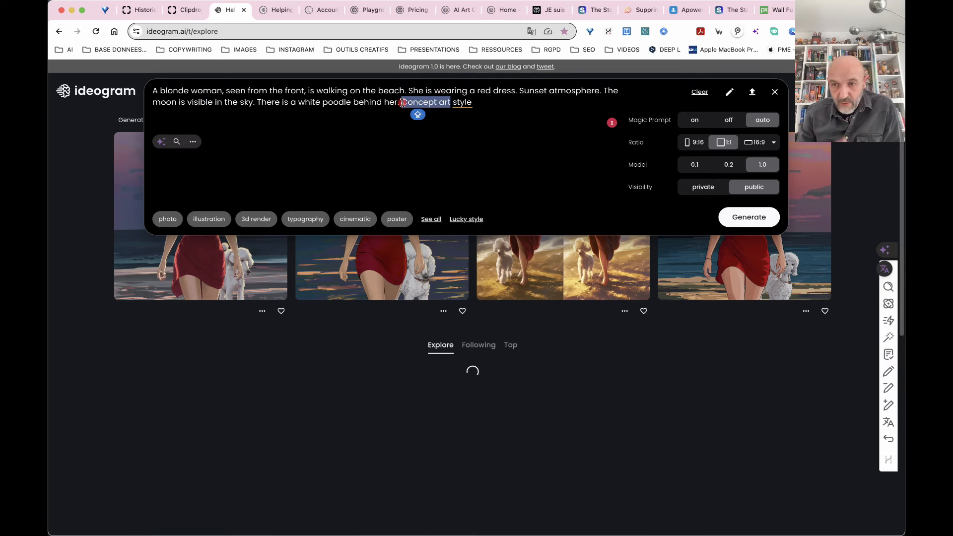
type("ULTRA REALI")
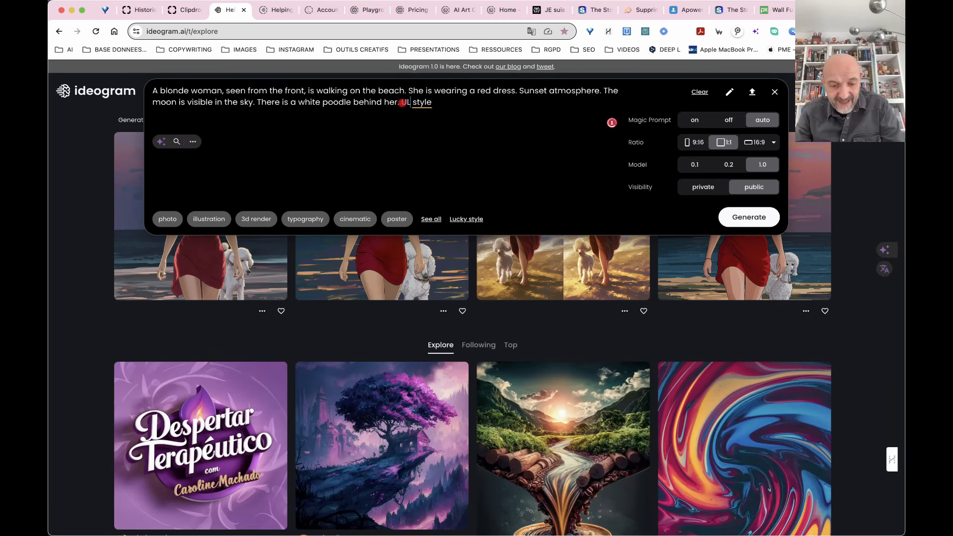
type("SM")
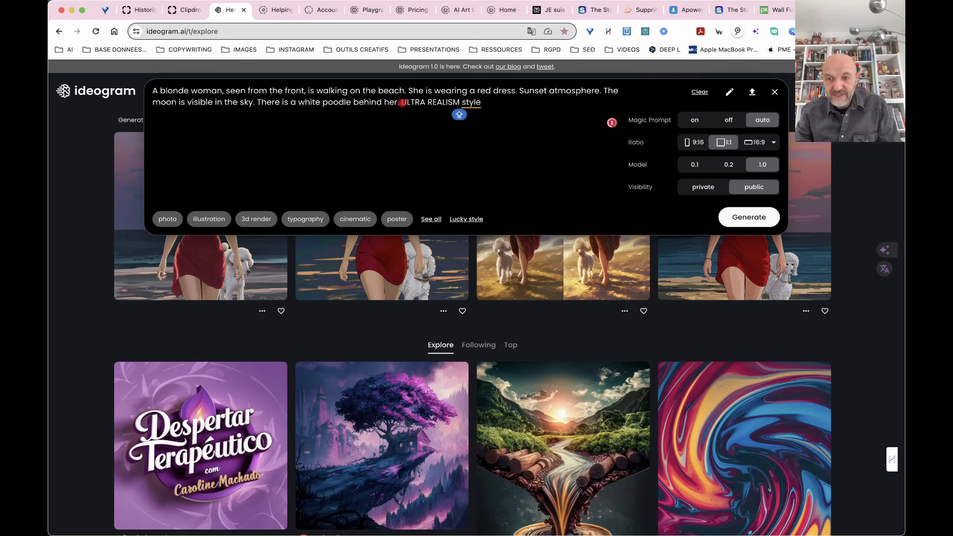
left_click(744, 218)
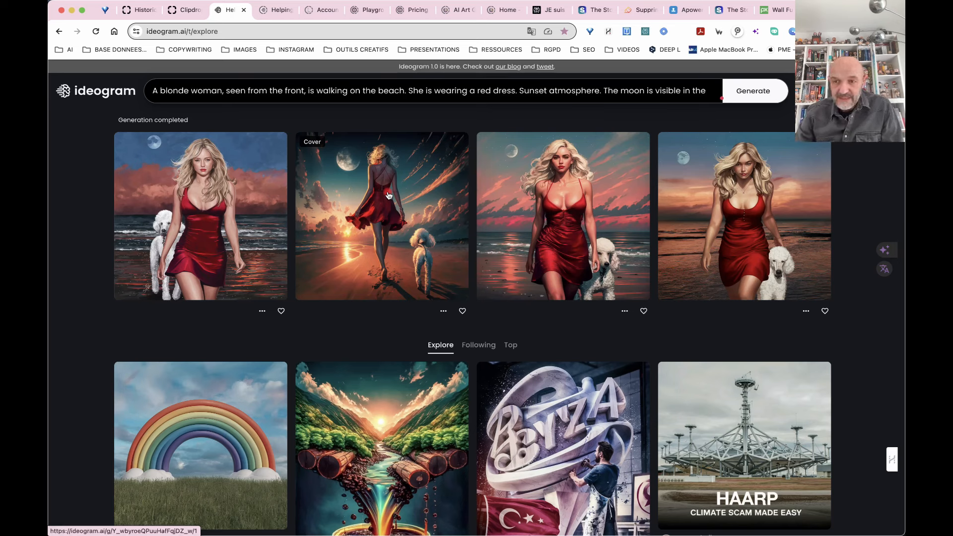
- Replace the whole prompt with the copied one for a wellness institute logo called "Sweet Dreams" in dominant pink and mauve
left_click(400, 92)
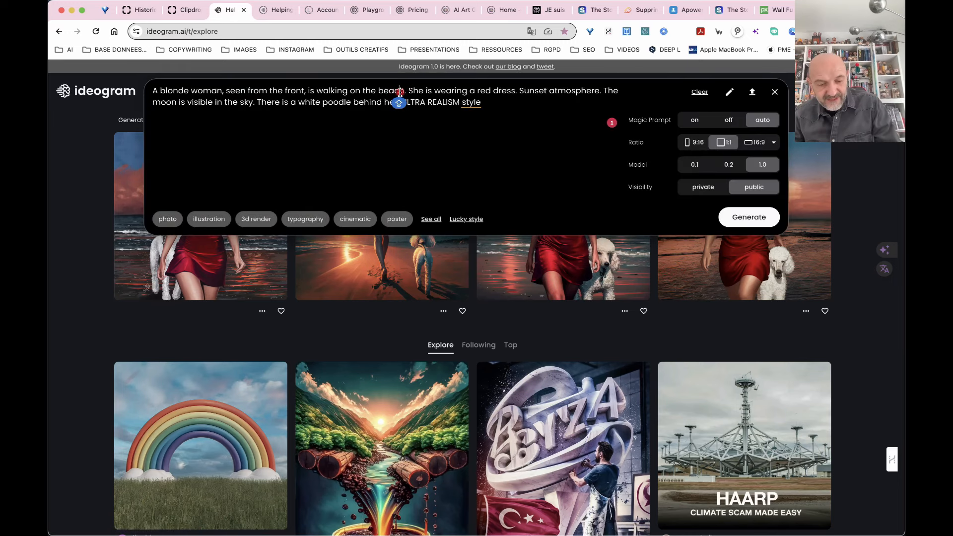
key("super+a")
key("super+shift+c")
left_click(429, 228)
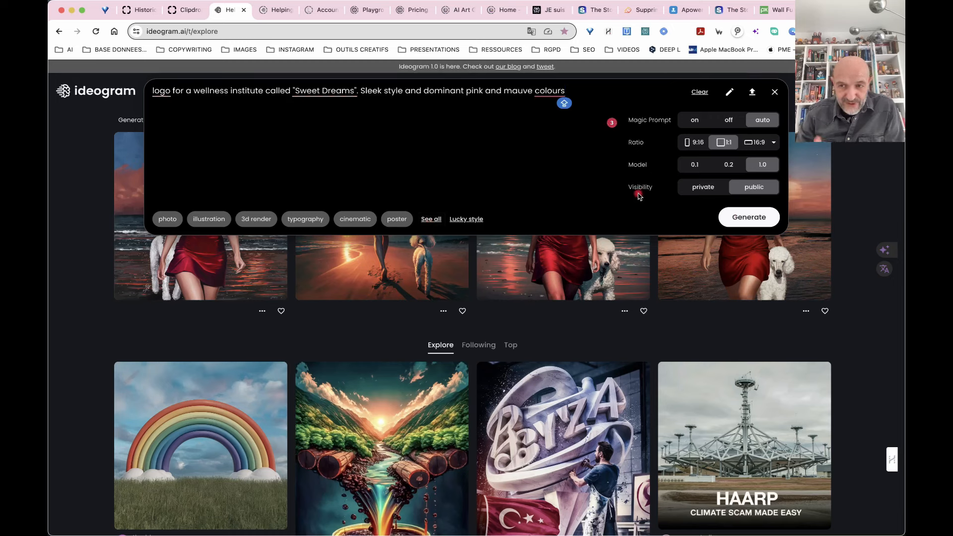
- Change the spelling "colours" to "colors" in the logo prompt and generate the logos
left_click(556, 91)
left_click(553, 165)
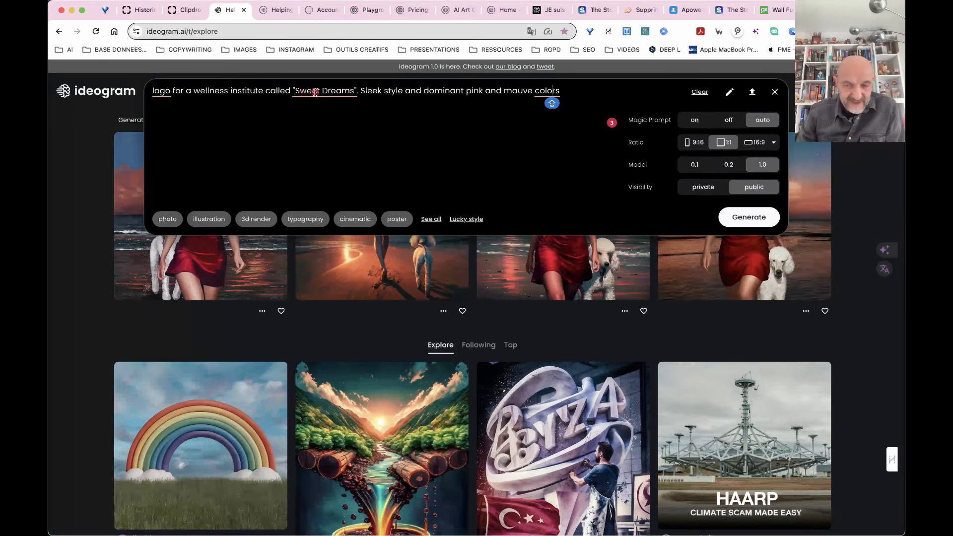
left_click(749, 219)
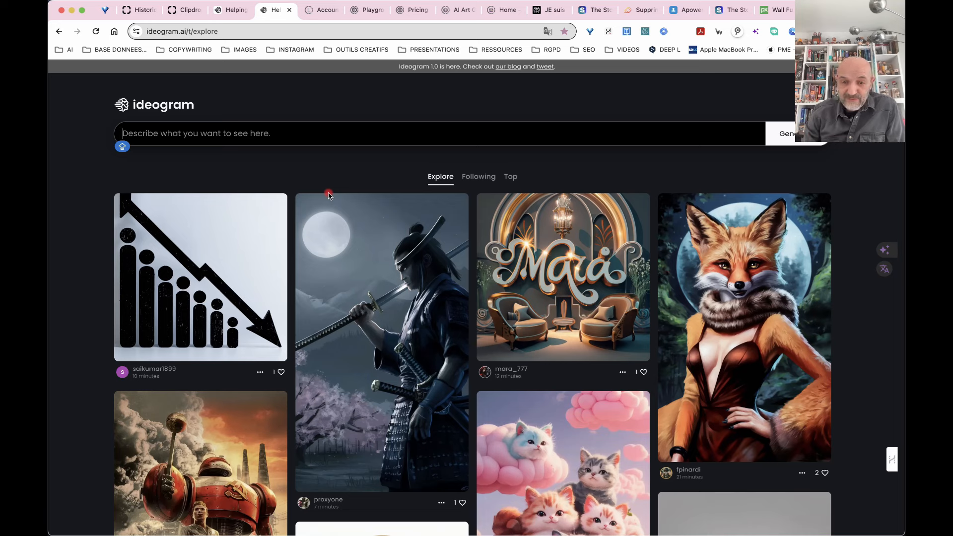
- Look through the community creations in Ideogram's Explore gallery for examples of styles and lettering
scroll(481, 347, "down", 6)
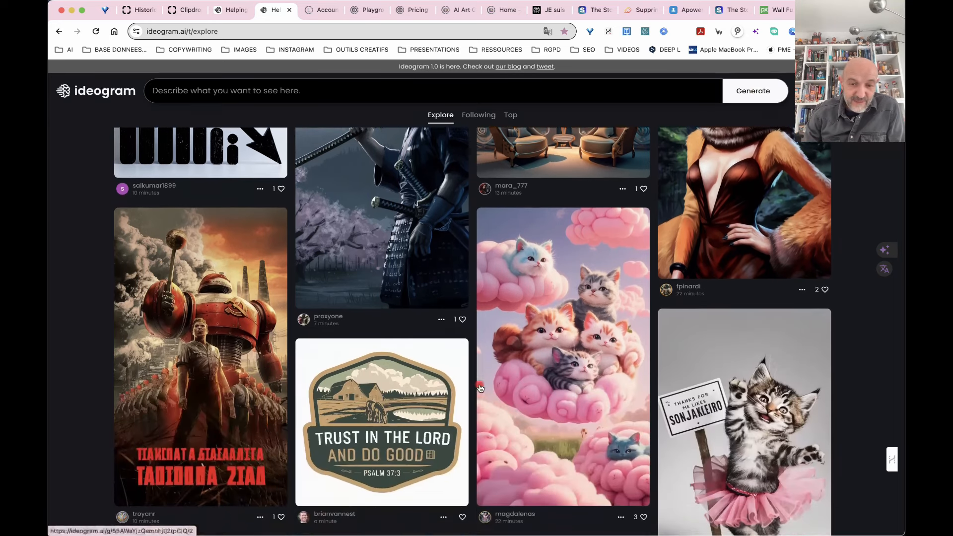
scroll(481, 348, "down", 2)
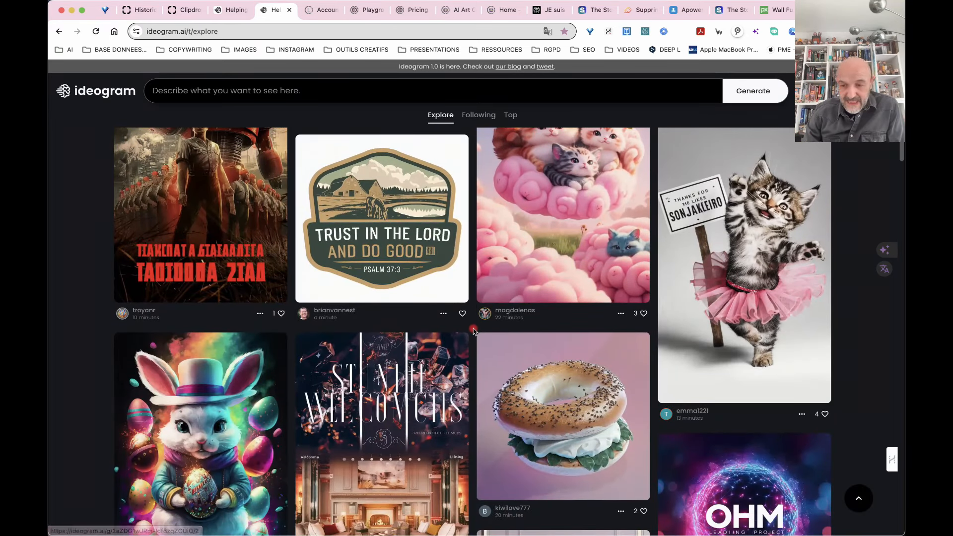
scroll(474, 331, "up", 8)
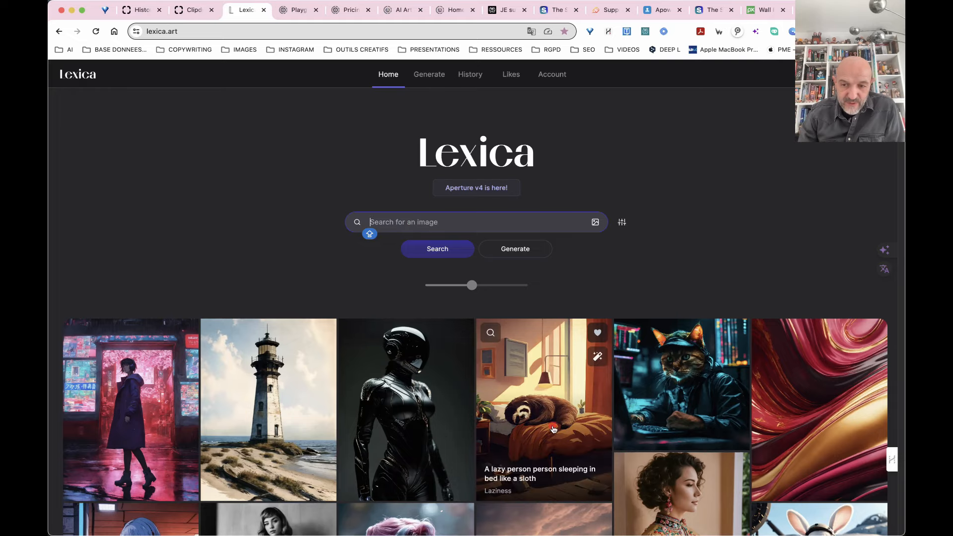
- Browse Lexica's image gallery briefly, open the image generator and set the dimensions to 1024 × 1024
scroll(525, 410, "down", 5)
scroll(524, 408, "down", 8)
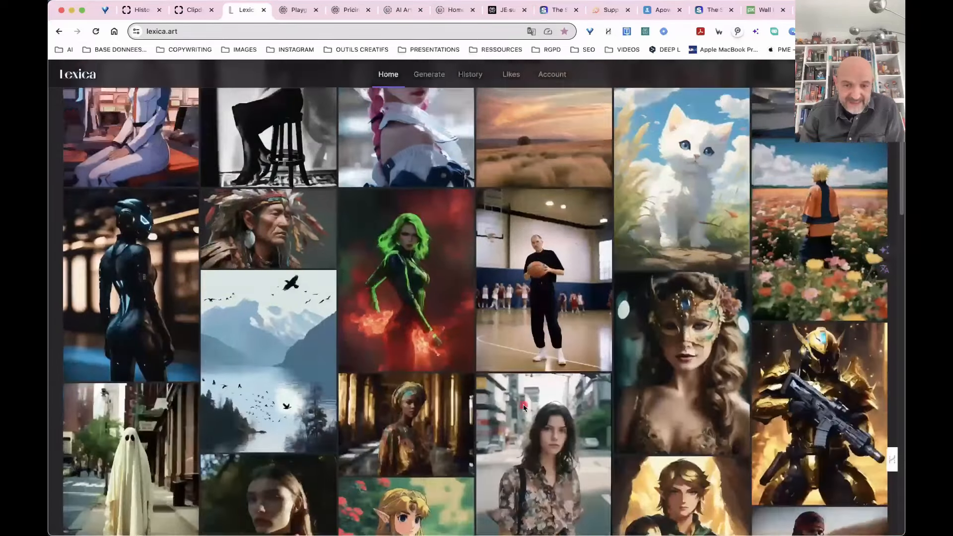
scroll(524, 408, "up", 14)
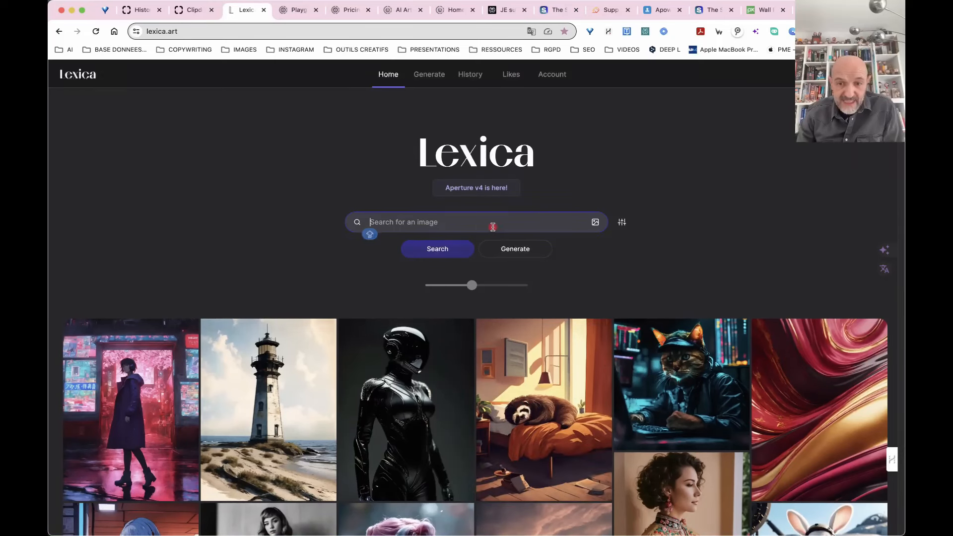
left_click(514, 249)
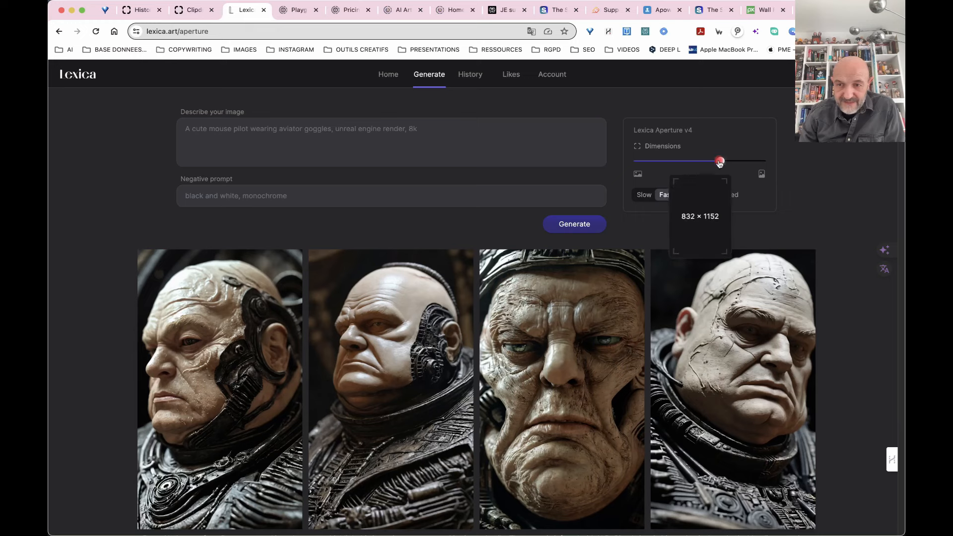
mouse_move(720, 161)
left_mouse_down()
mouse_move(673, 164)
mouse_move(716, 163)
mouse_move(693, 165)
mouse_move(702, 165)
left_mouse_up()
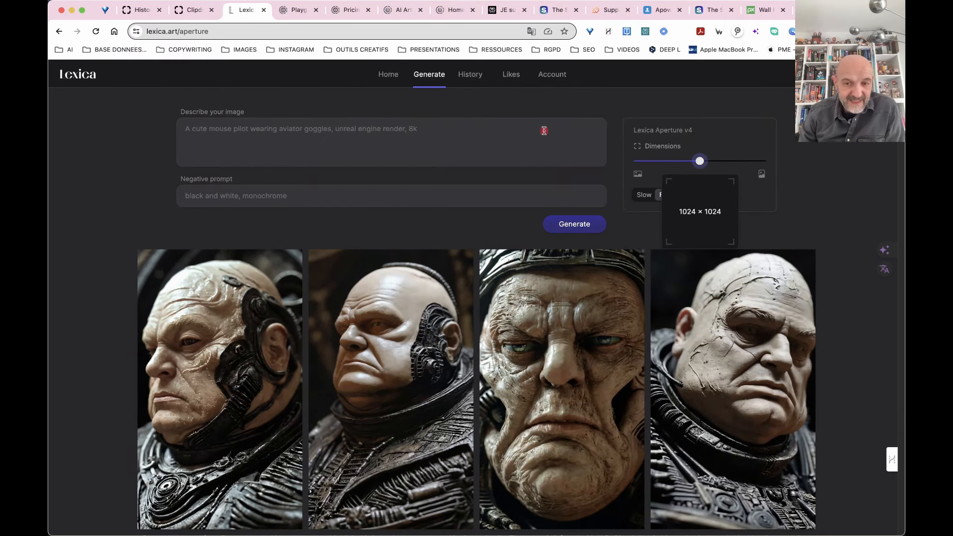
- Fill the image description with the copied English "Sweet Dreams" wellness institute logo prompt, leave the negative prompt empty and generate the logos
left_click(224, 139)
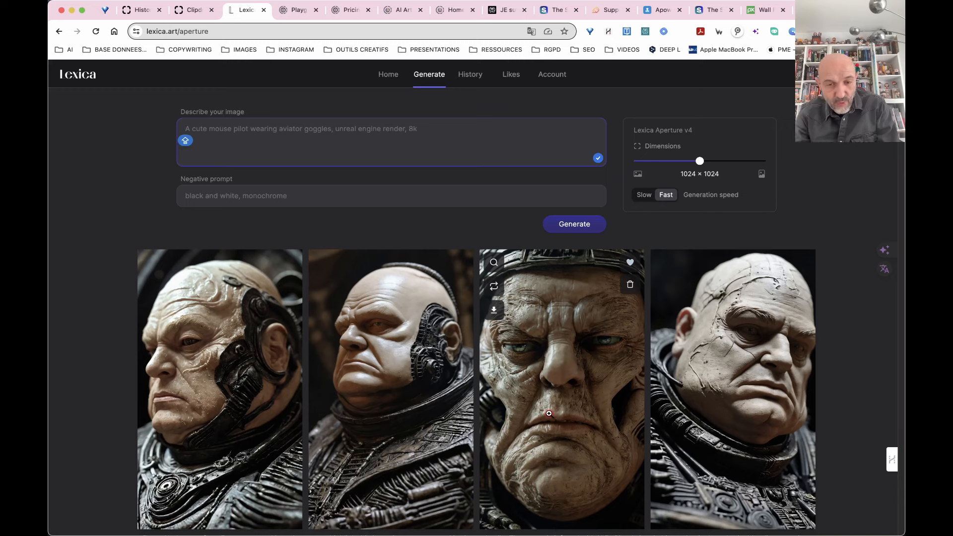
key("super+shift+c")
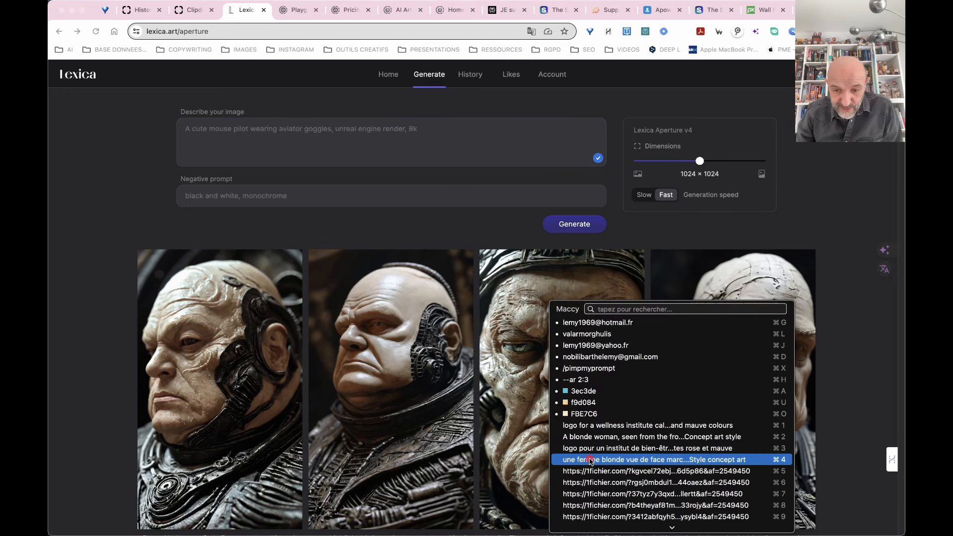
left_click(653, 428)
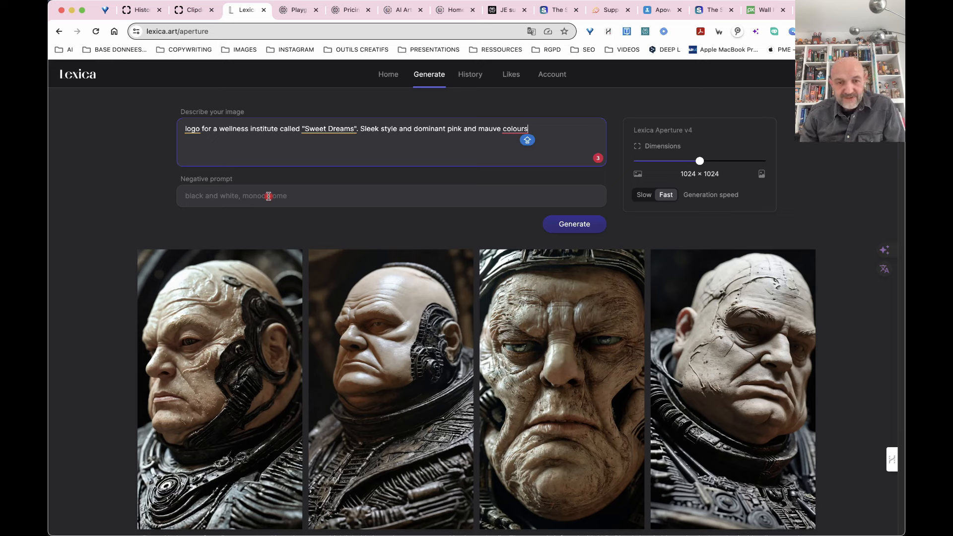
left_click(233, 196)
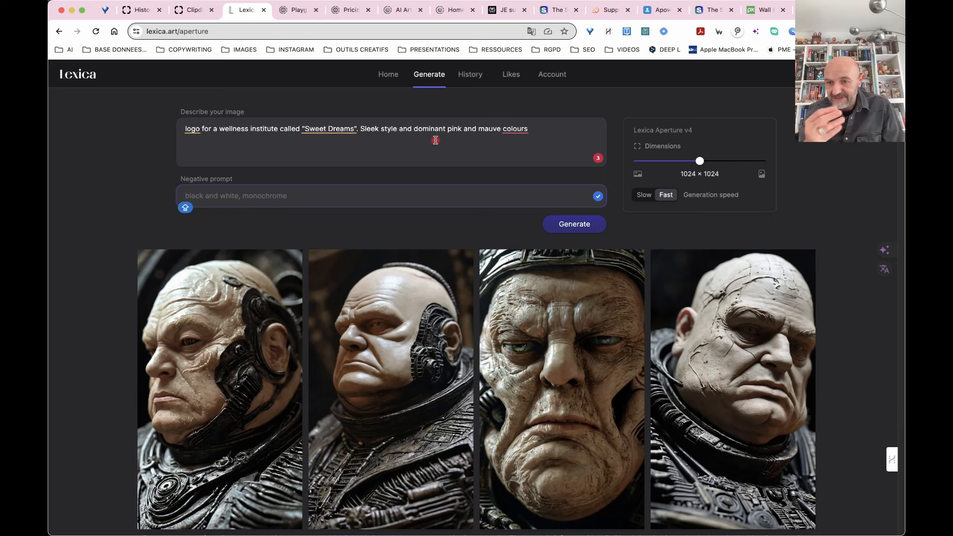
left_click(573, 225)
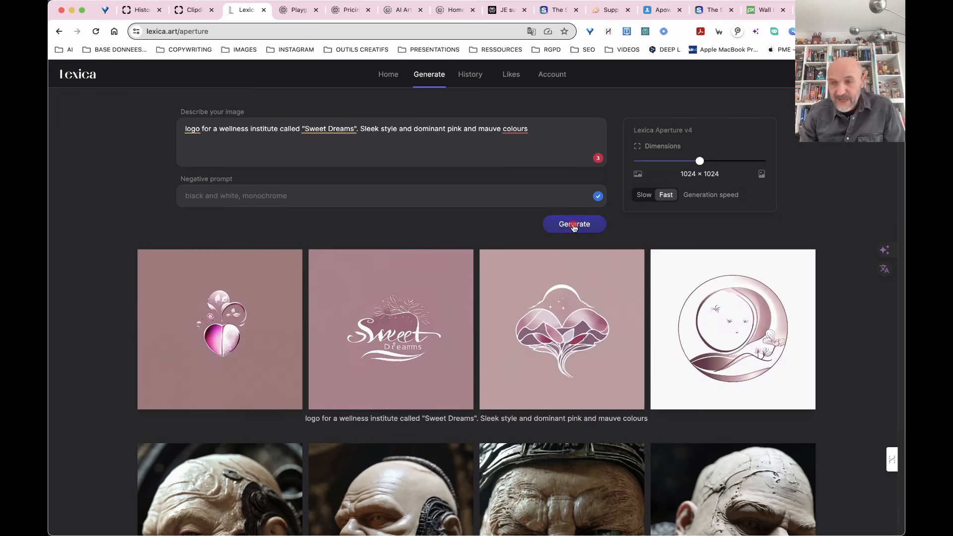
mouse_move(427, 293)
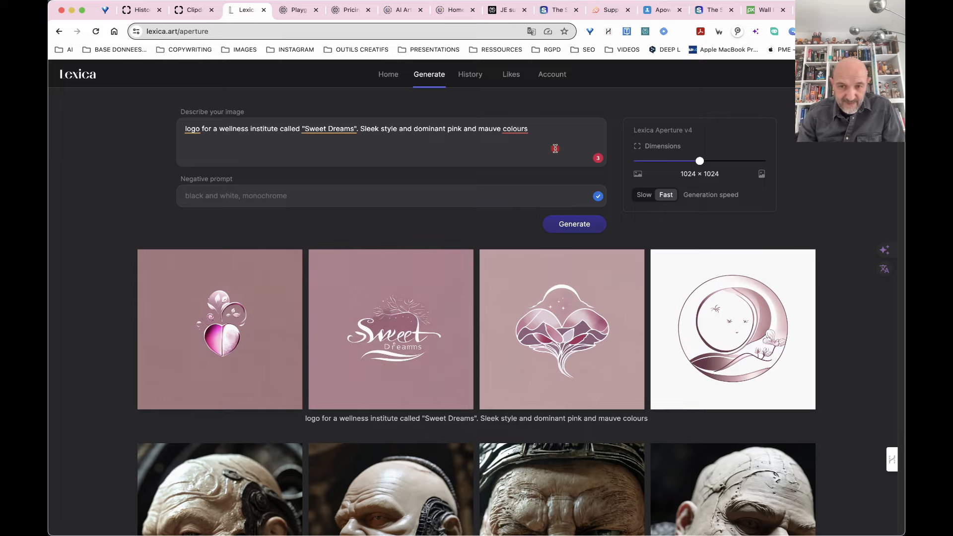
- Replace the logo prompt with the copied English prompt of a blonde woman on the beach in concept art style and generate the images
left_click_drag(543, 128, 219, 113)
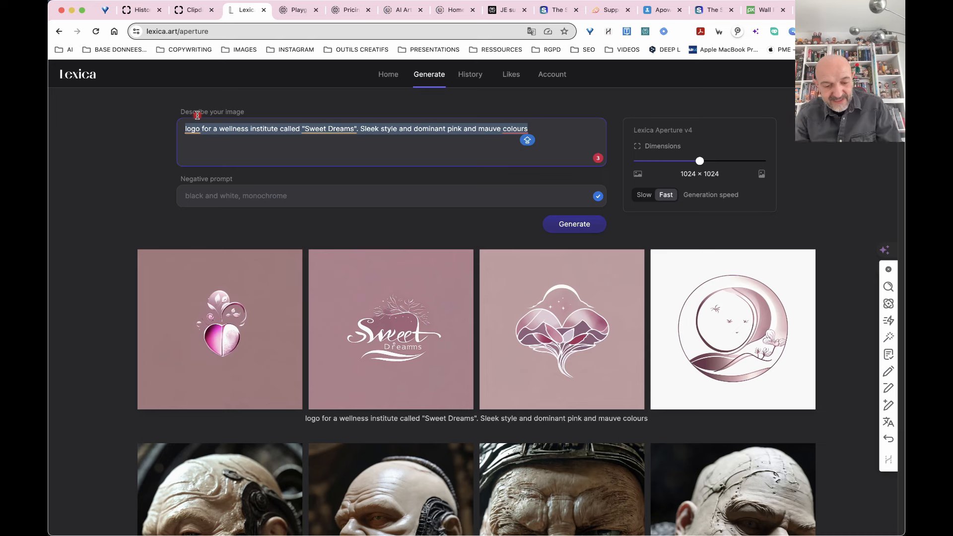
key("super+shift+c")
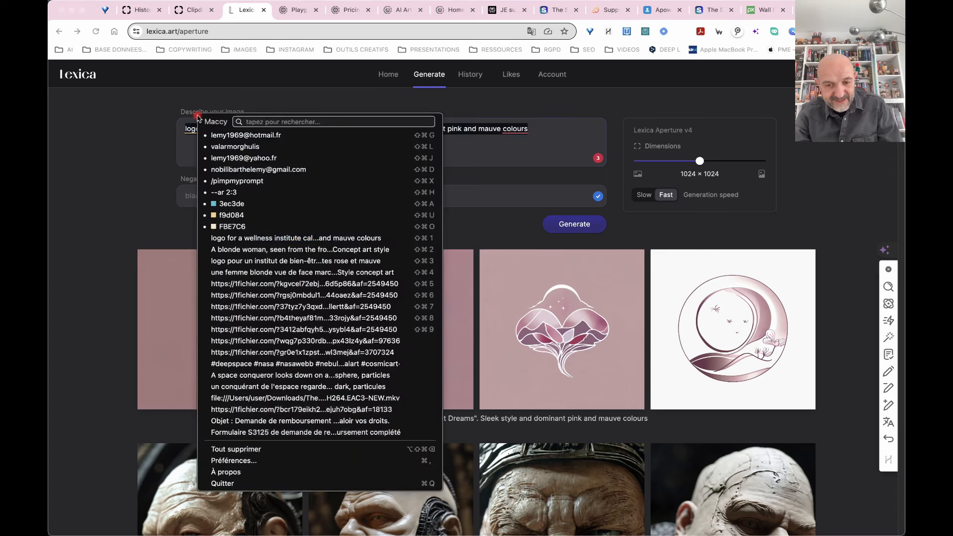
left_click(214, 250)
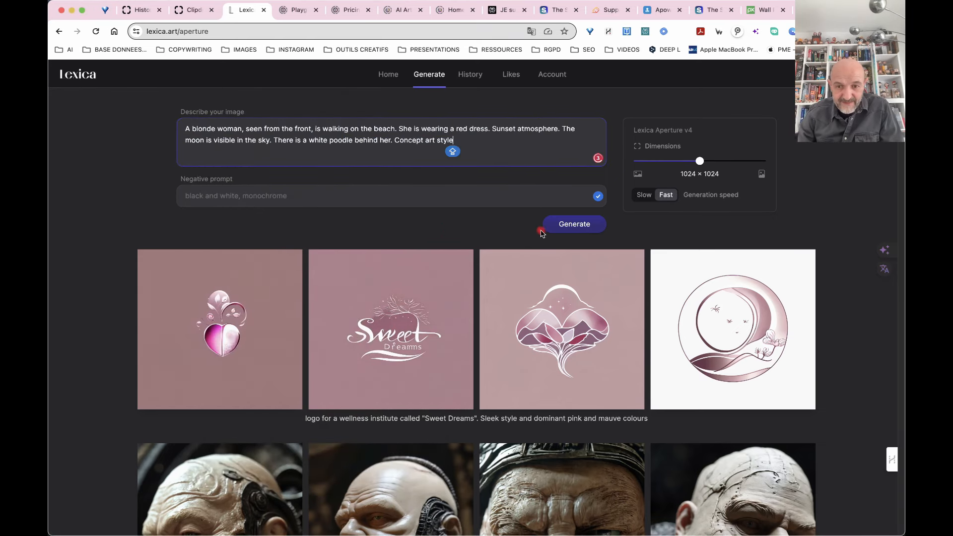
left_click(569, 228)
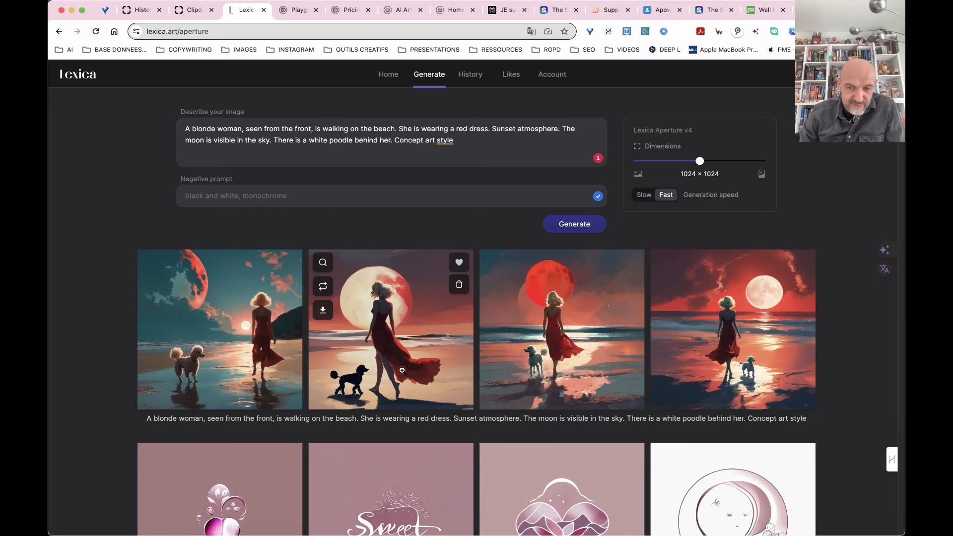
- Enlarge each of the four concept art beach images in turn to examine the woman, the poodle and the moon
left_click(243, 318)
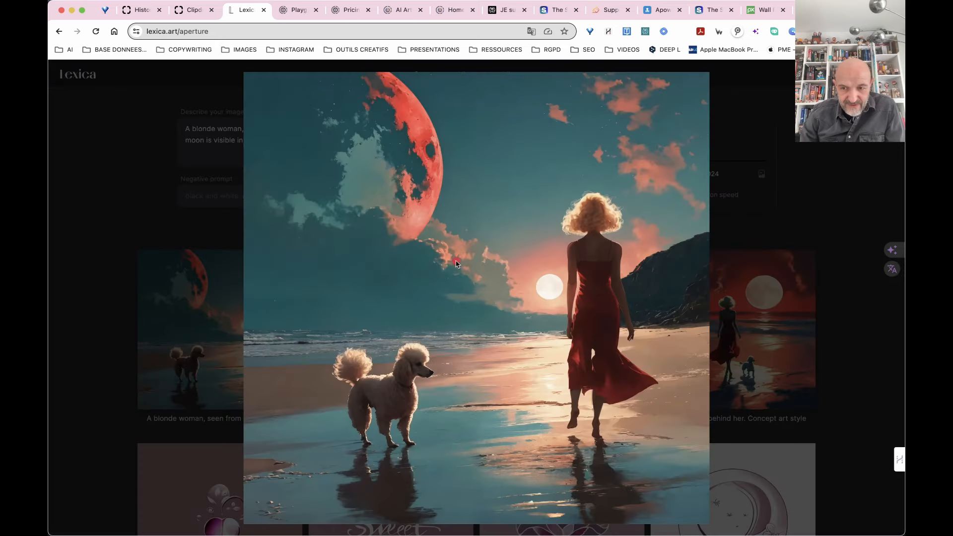
left_click(193, 352)
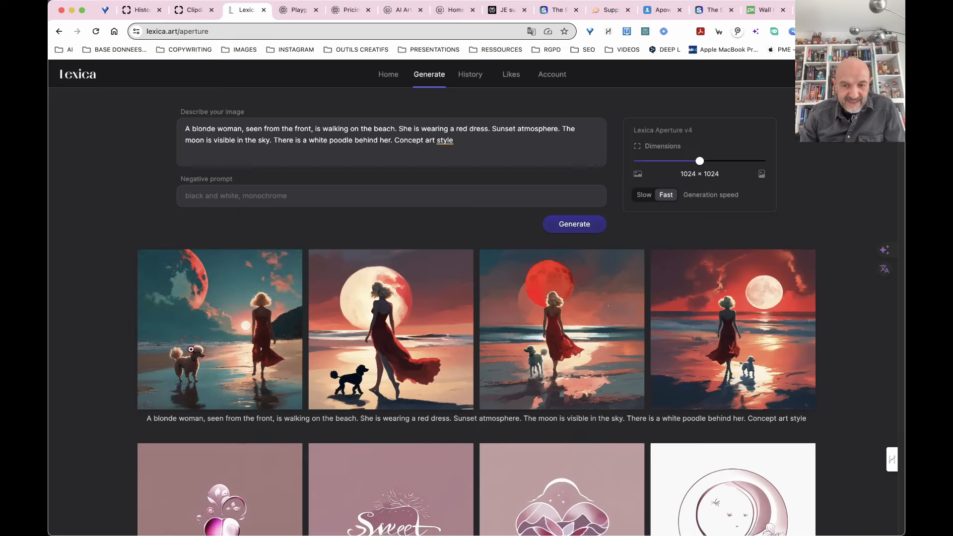
left_click(352, 343)
left_click(207, 343)
left_click(574, 361)
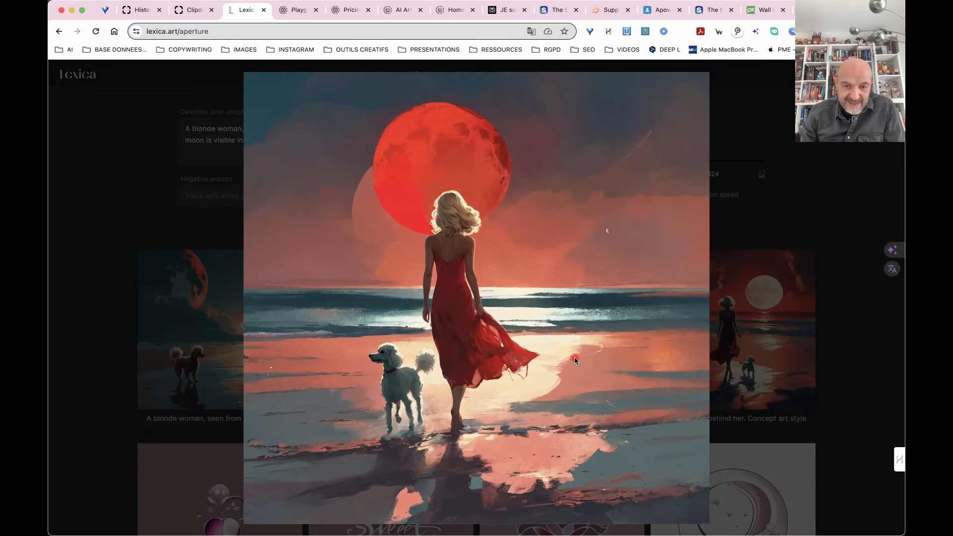
left_click(199, 358)
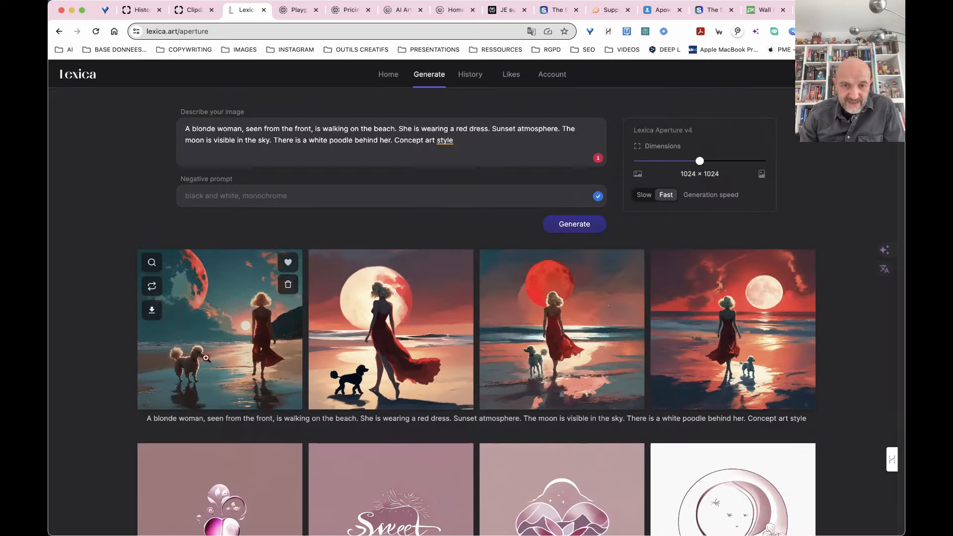
left_click(729, 329)
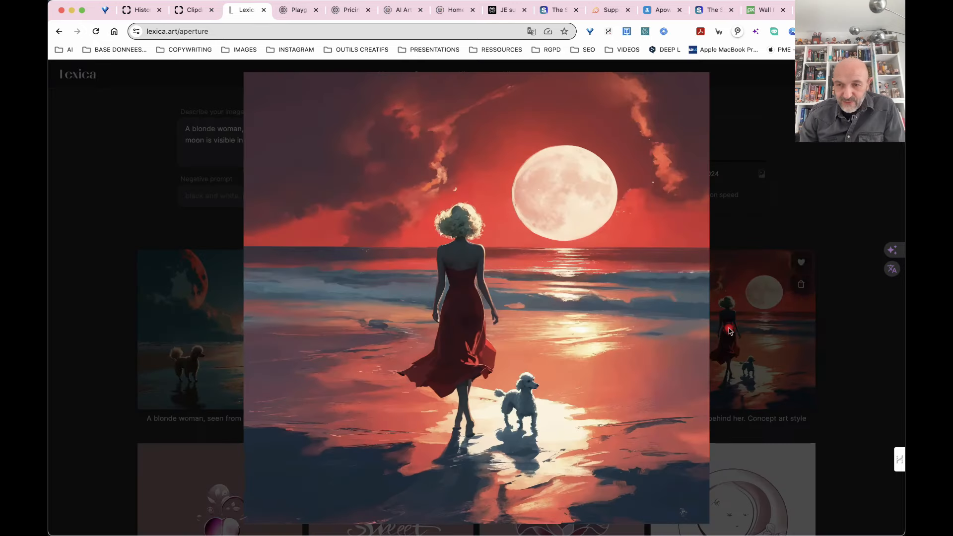
left_click(194, 316)
- Replace "Concept art" with "PHOTO ULTRA REALISTIC" in the beach prompt and generate the images again
left_click(395, 140)
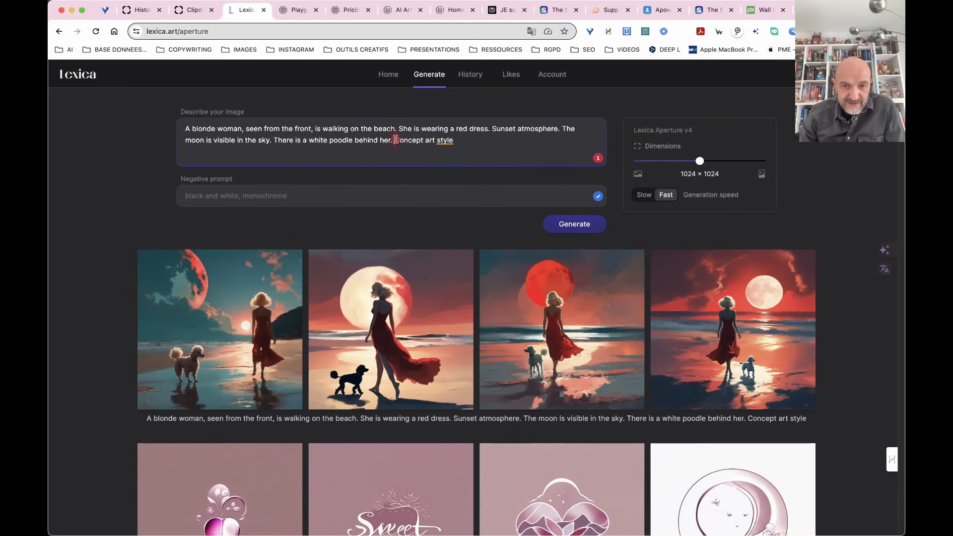
left_click_drag(395, 139, 433, 139)
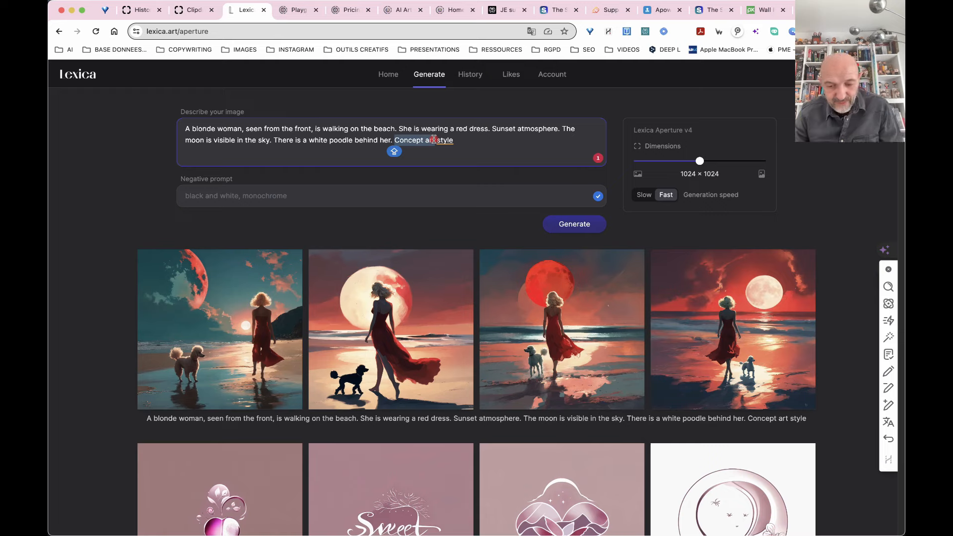
type("PHOTO ULTR")
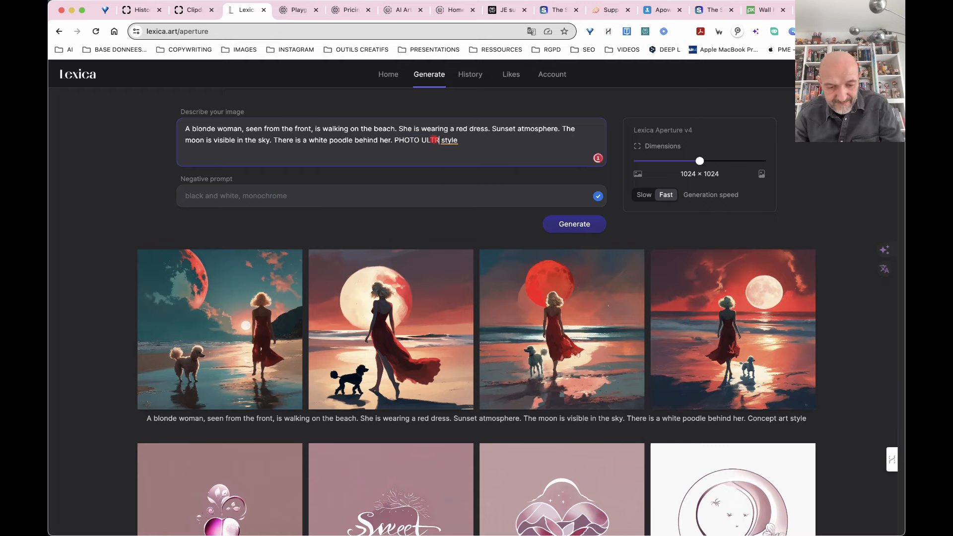
type("A REALISTIC")
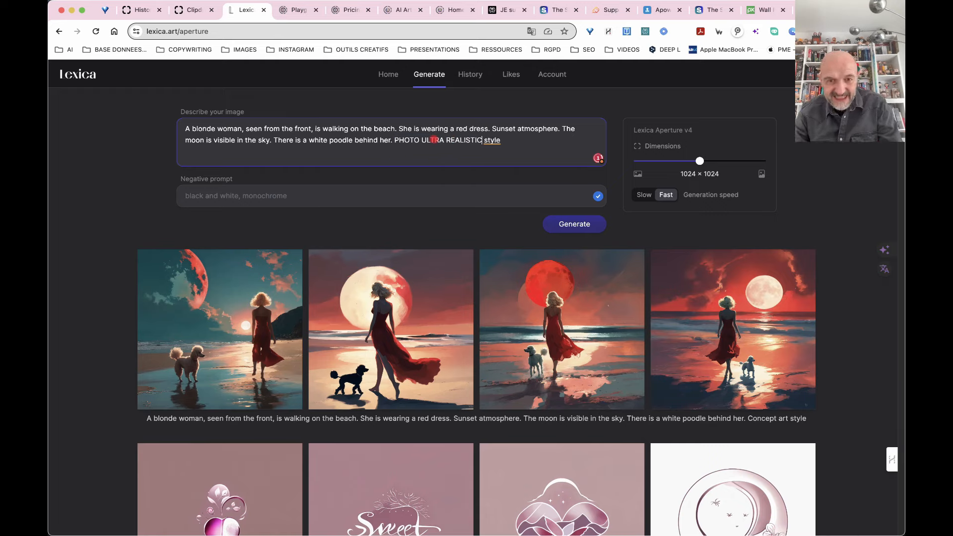
key("Return")
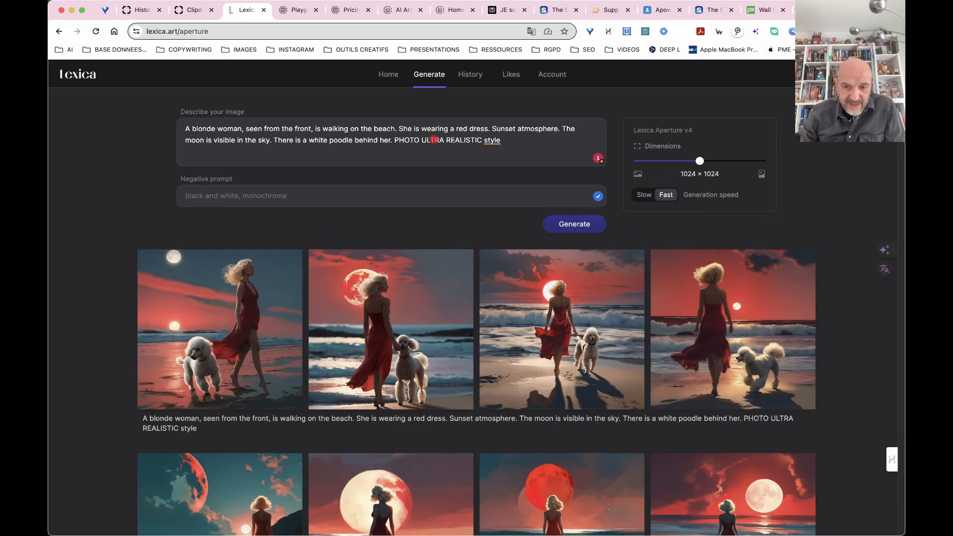
- Enlarge each of the four ultra-realistic beach images in turn to check their realism and how well they follow the prompt
scroll(454, 337, "down", 3)
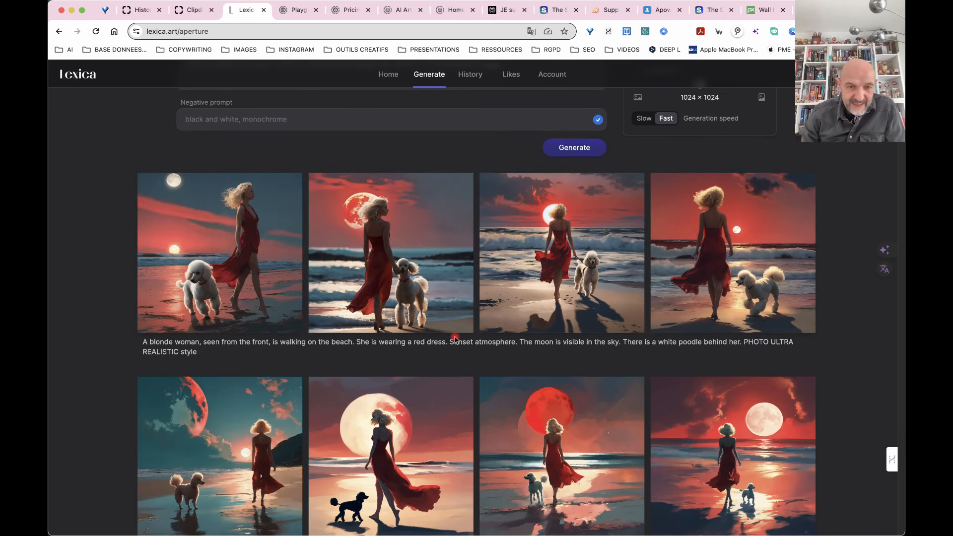
mouse_move(291, 310)
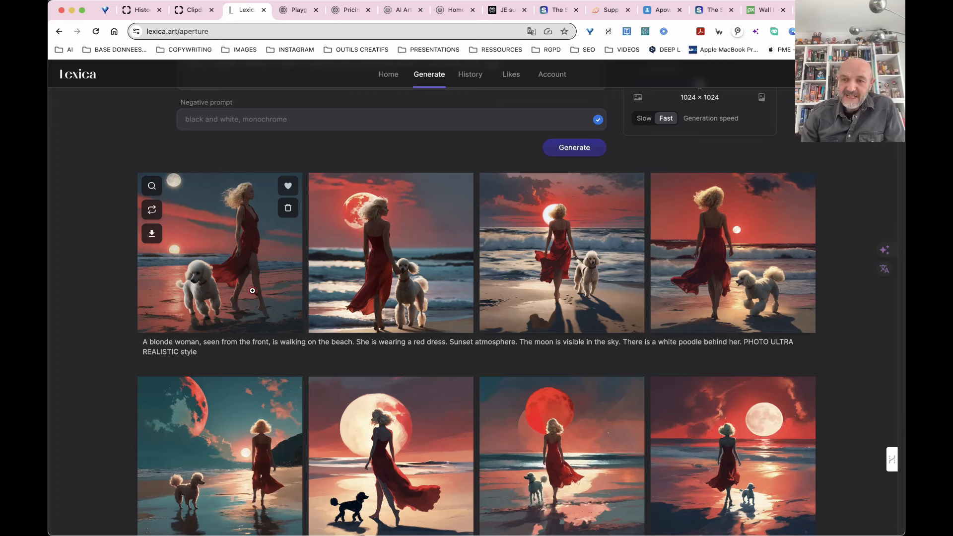
left_click(228, 268)
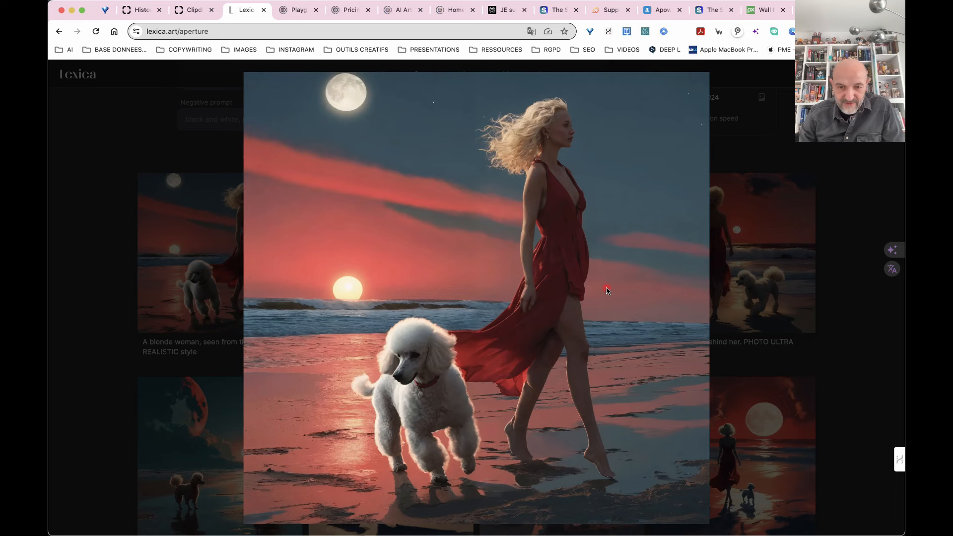
left_click(750, 309)
left_click(415, 260)
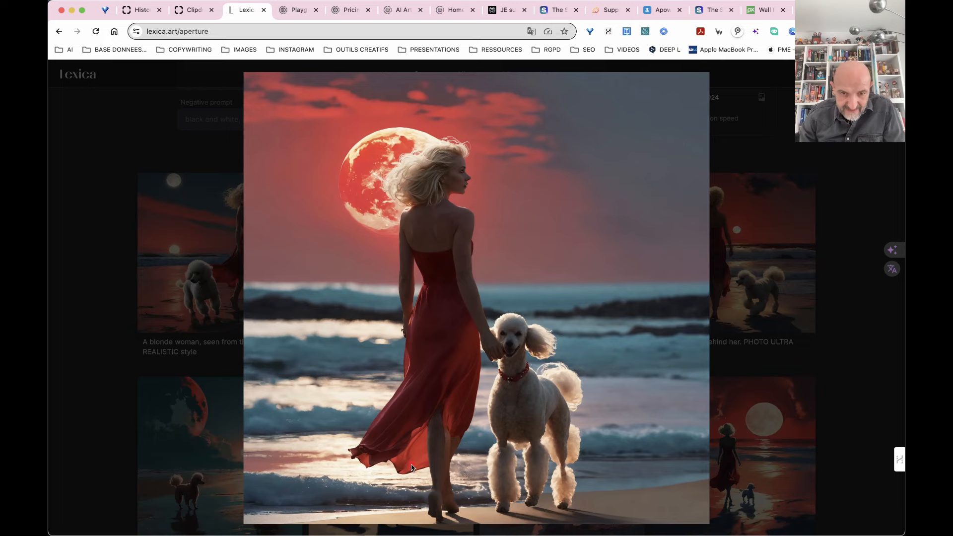
left_click(769, 337)
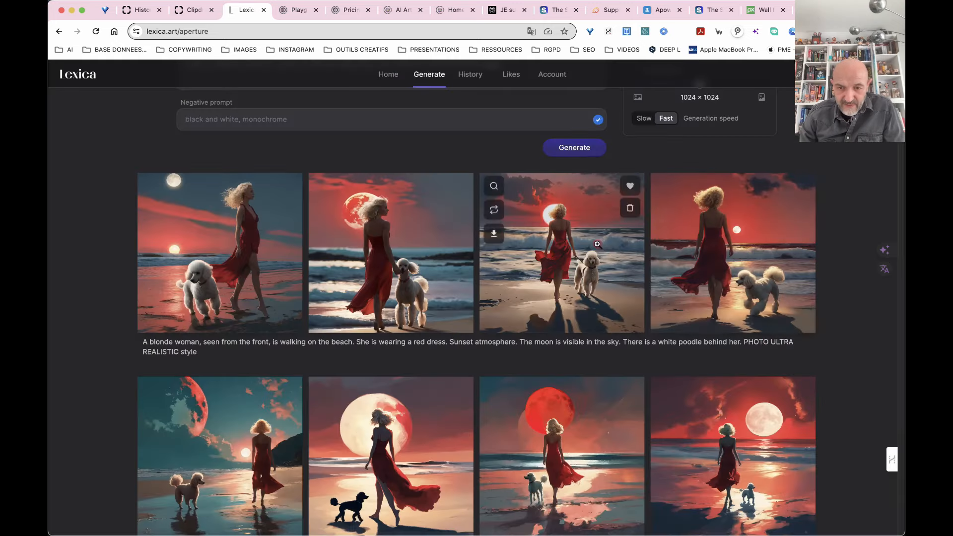
left_click(597, 246)
left_click(796, 277)
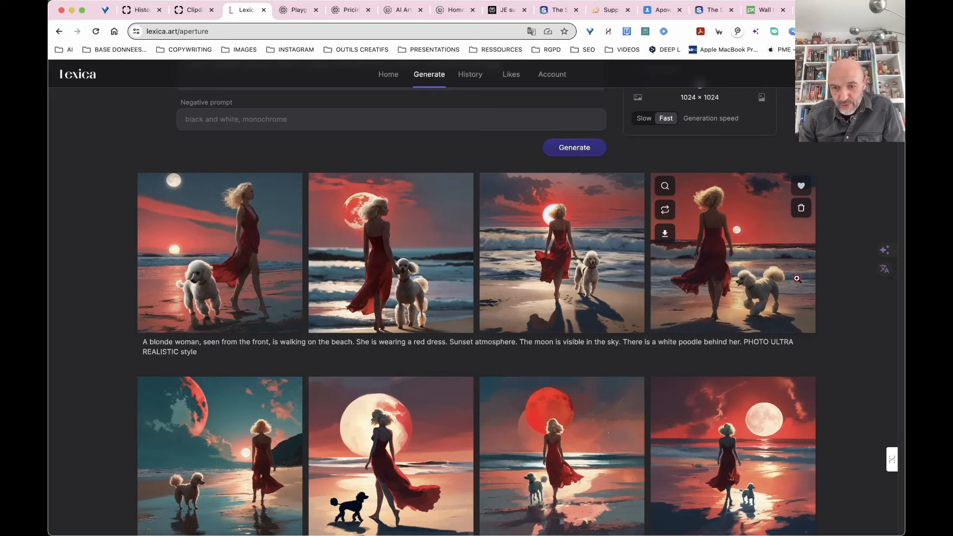
left_click(736, 272)
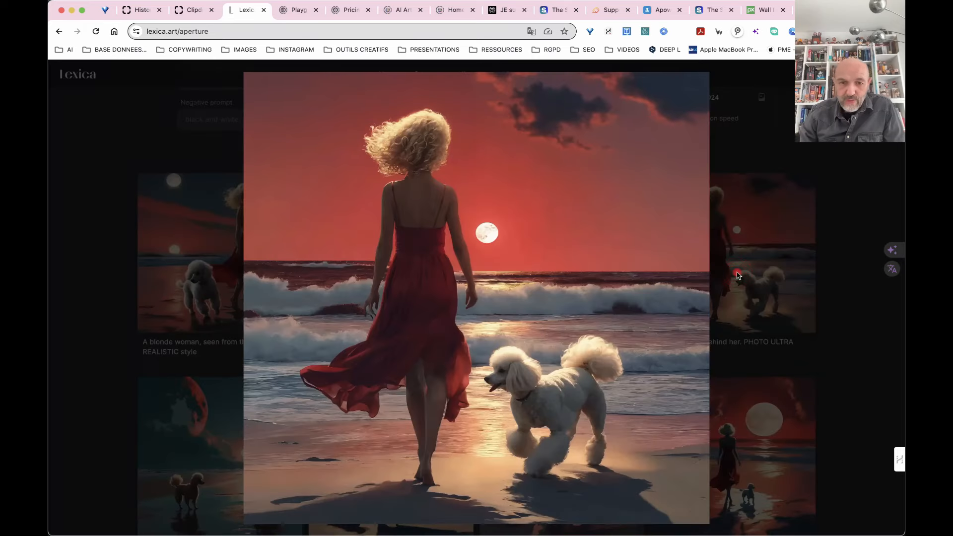
left_click(767, 370)
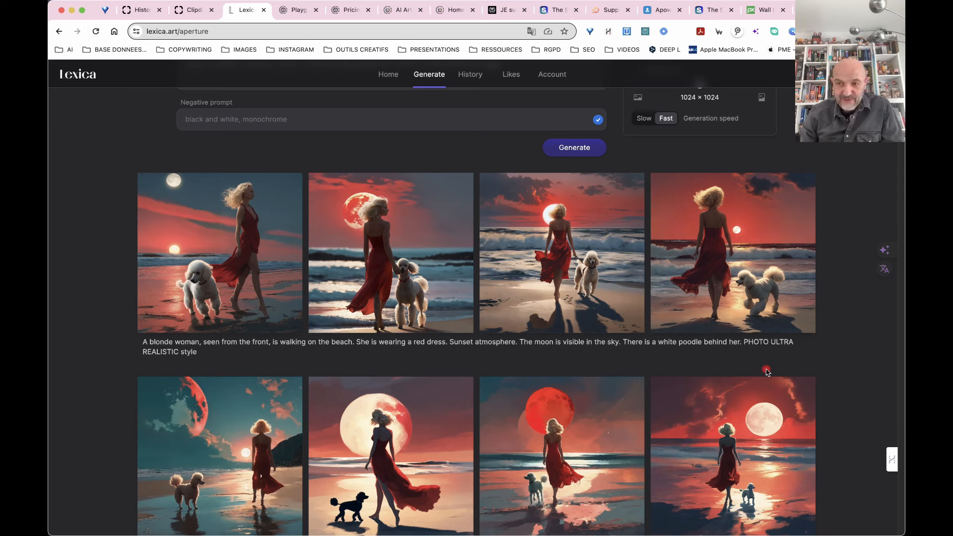
- Close Lexica, switch to Playground and look through the Rising creations in its community gallery
key("super+w")
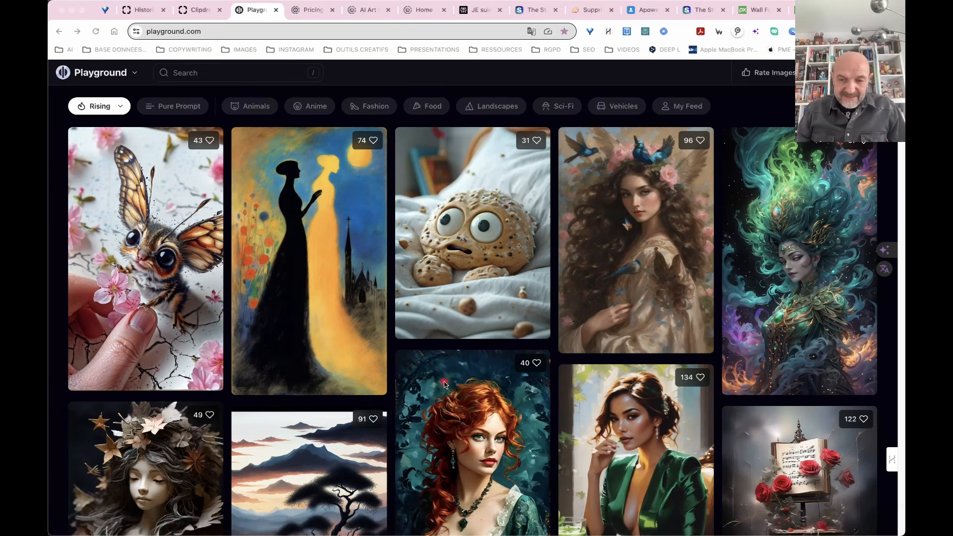
scroll(434, 393, "down", 1)
scroll(433, 392, "down", 5)
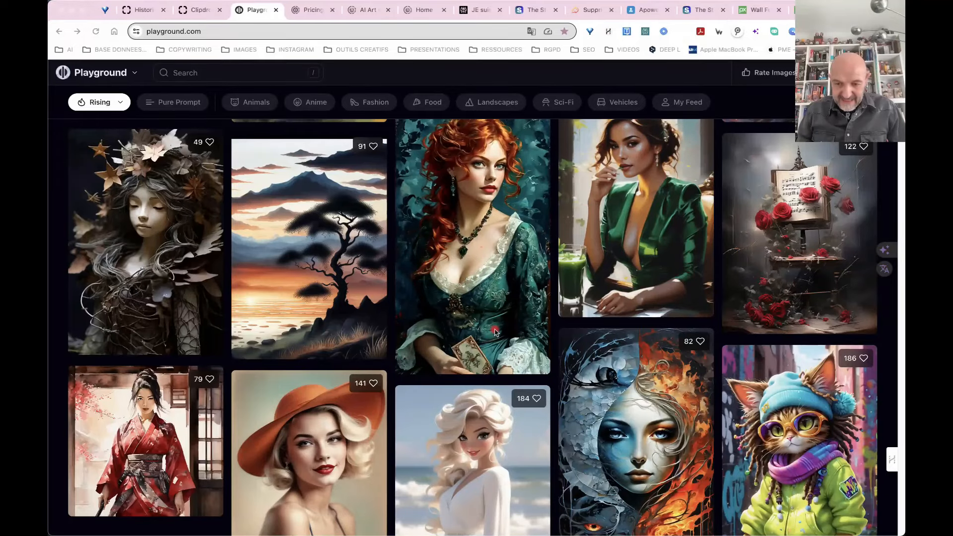
scroll(495, 333, "down", 4)
scroll(238, 126, "up", 10)
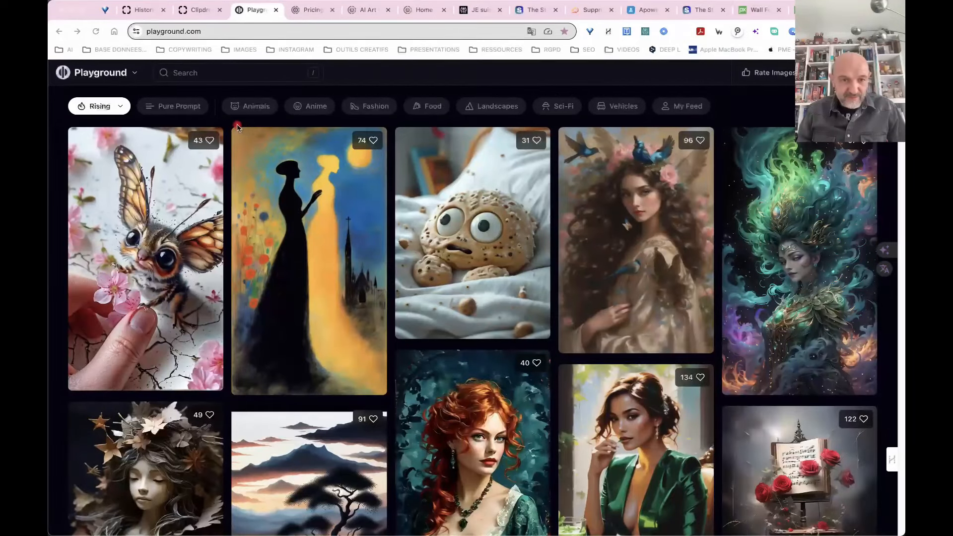
- Look through the Animals, Anime and Fashion categories of the community gallery
left_click(252, 108)
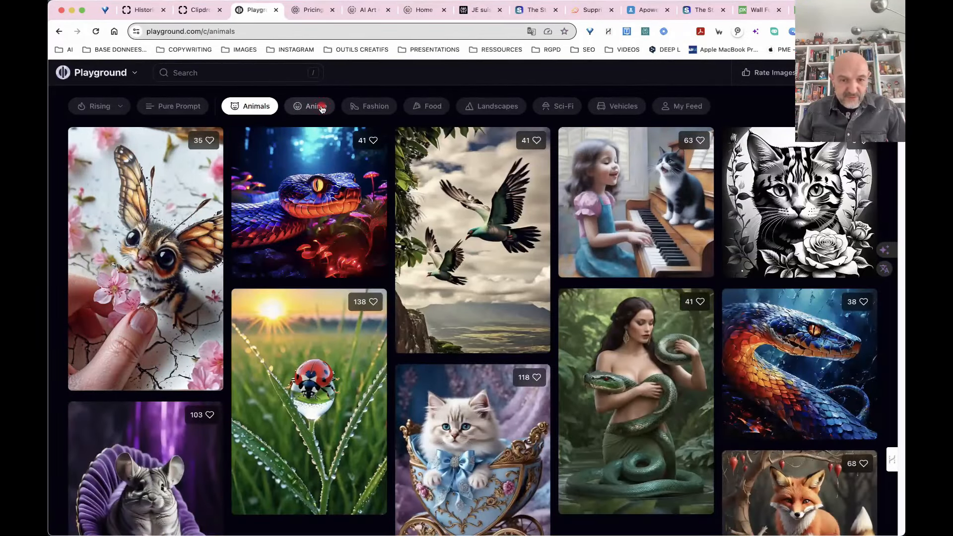
left_click(322, 107)
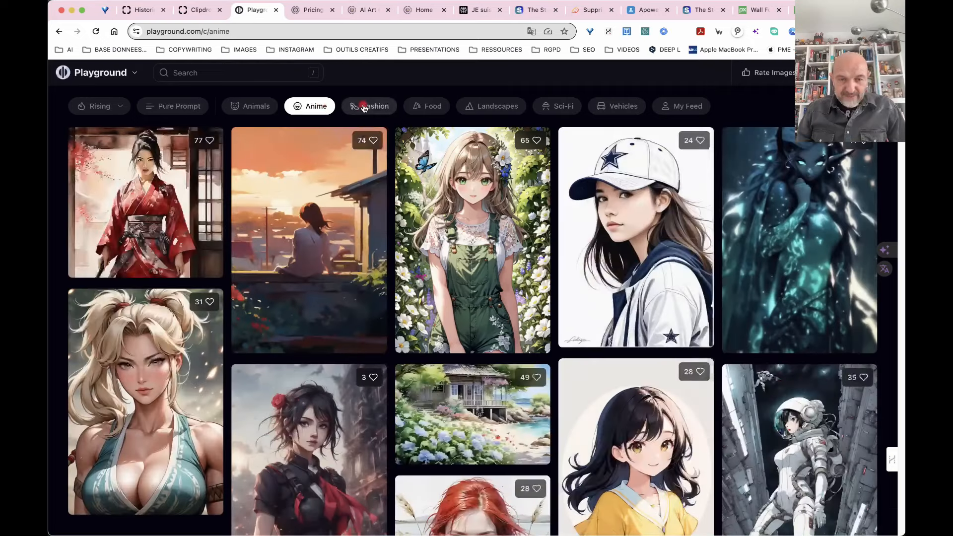
left_click(364, 107)
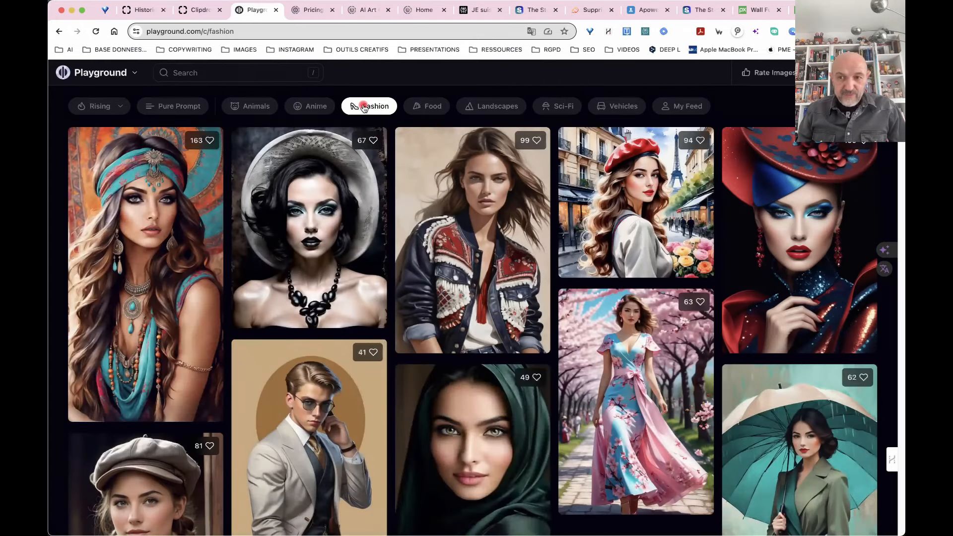
- Search the community gallery with the copied beach prompt about a blonde woman in concept art style
left_click(209, 73)
key("super+shift+c")
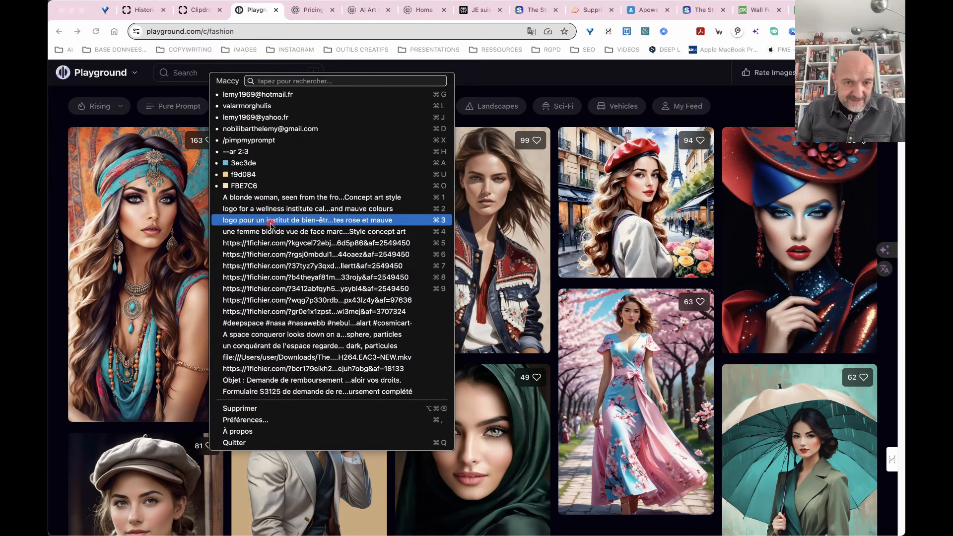
left_click(297, 197)
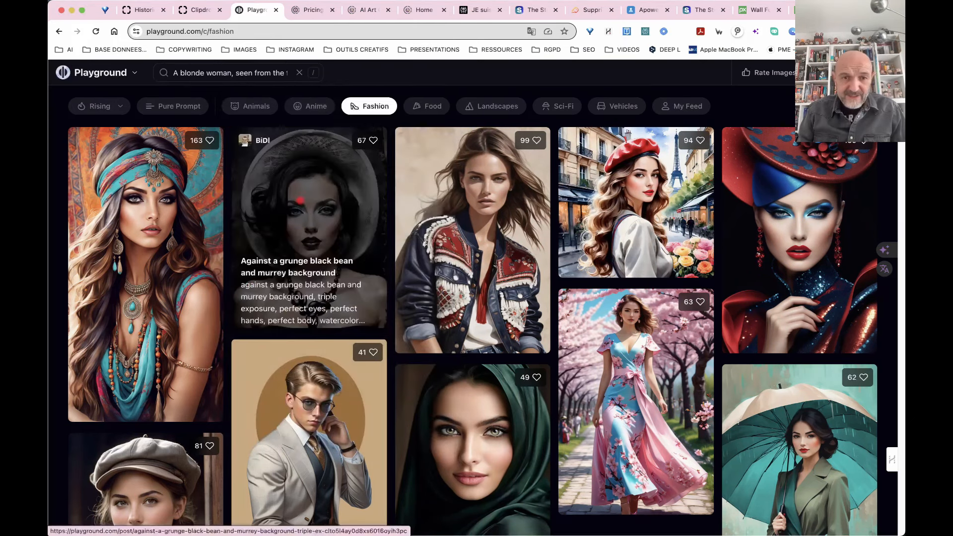
key("Return")
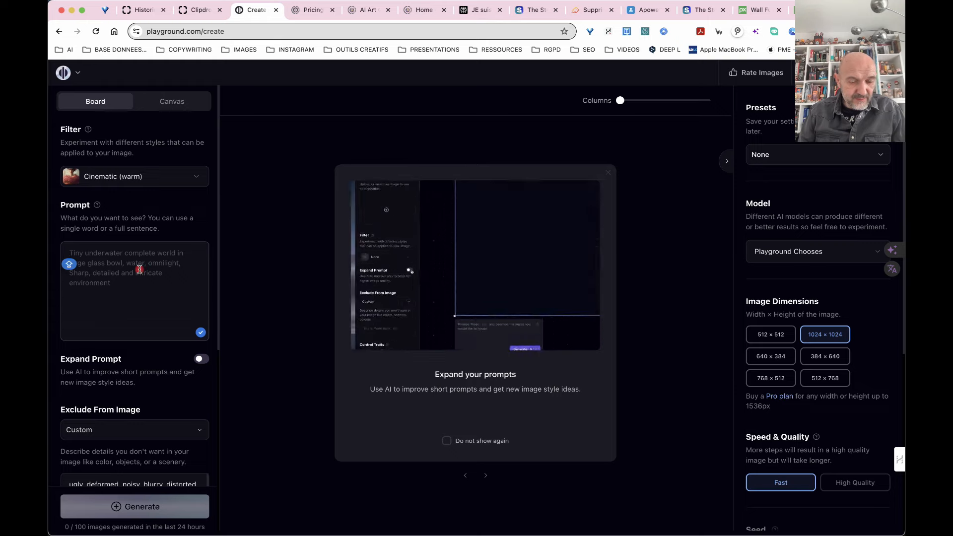
- Generate images from the concept art beach prompt on the Board and look over the woman and dog in all four results
key("super+v")
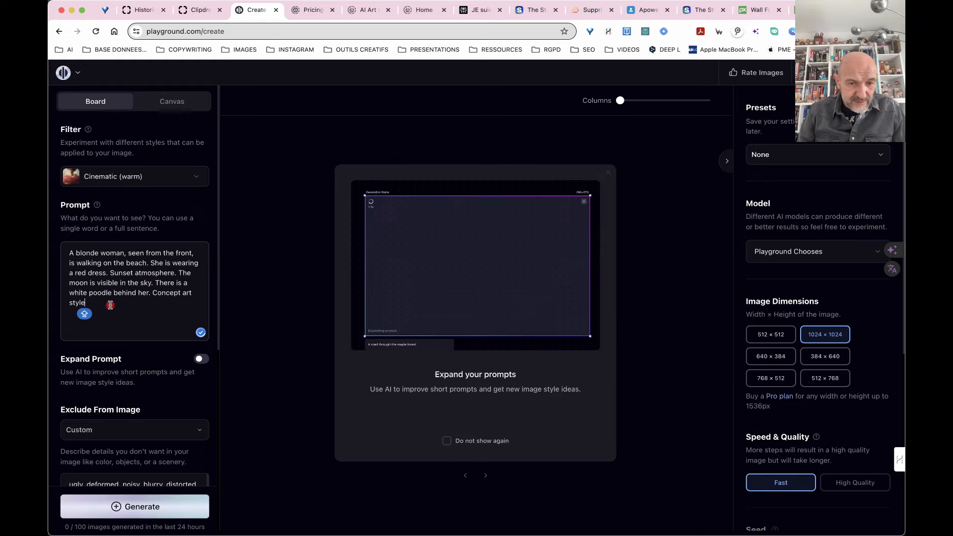
left_click(141, 508)
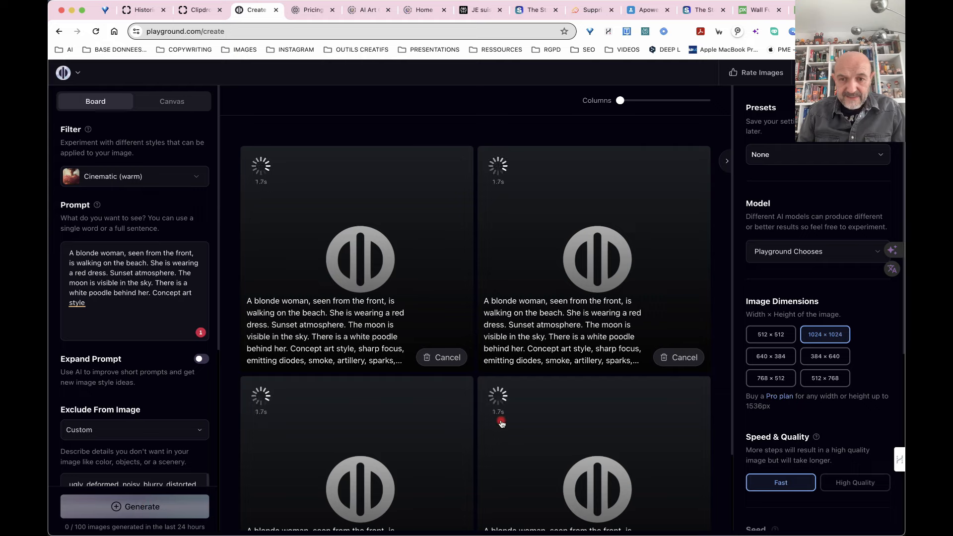
scroll(502, 423, "down", 1)
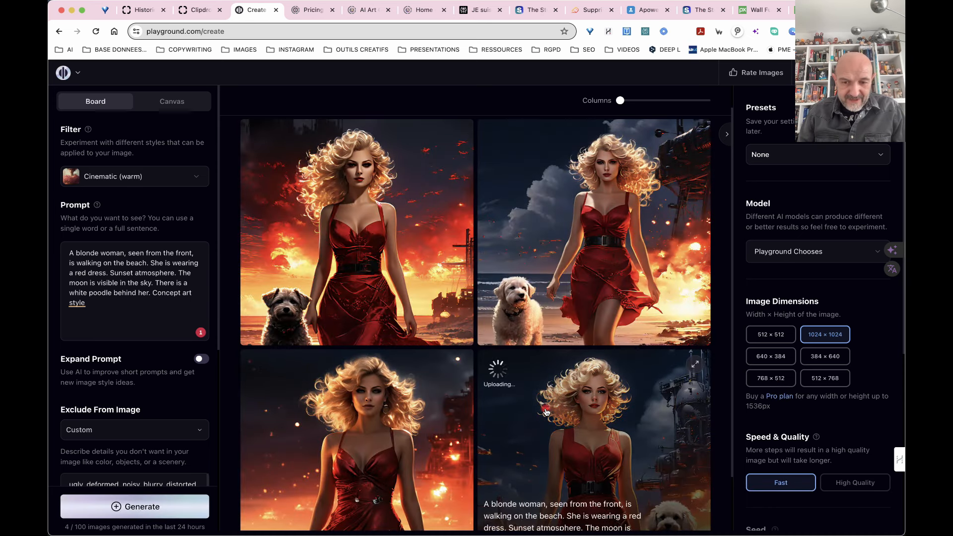
scroll(546, 412, "down", 3)
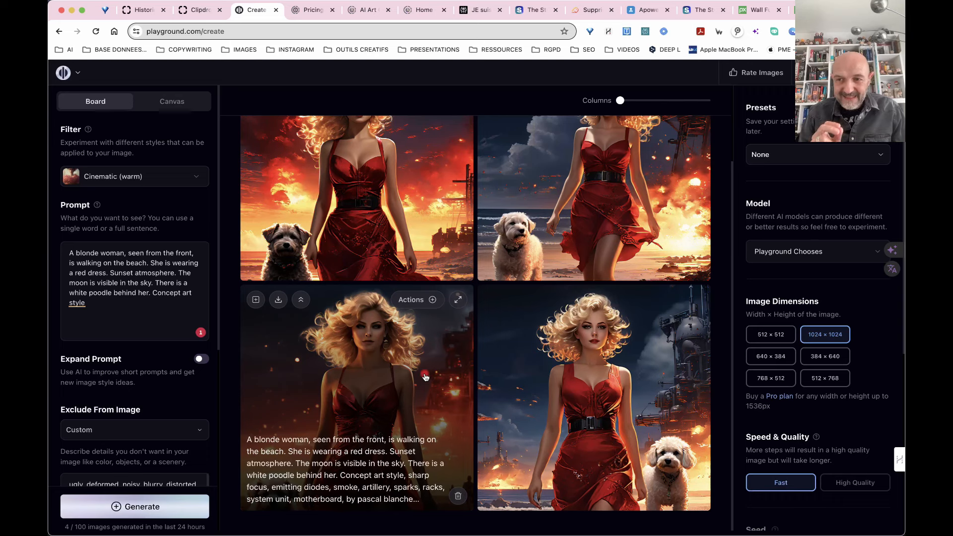
scroll(425, 378, "up", 3)
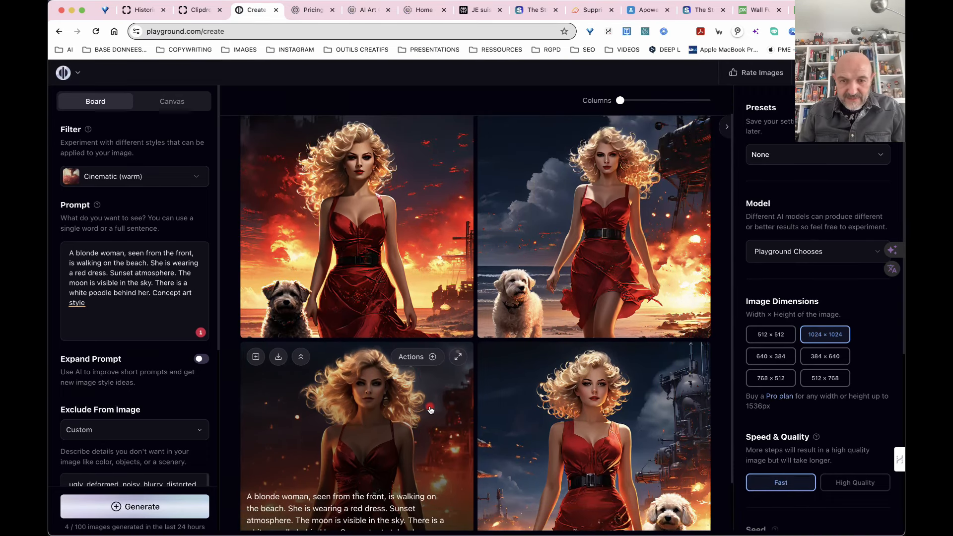
scroll(430, 410, "down", 3)
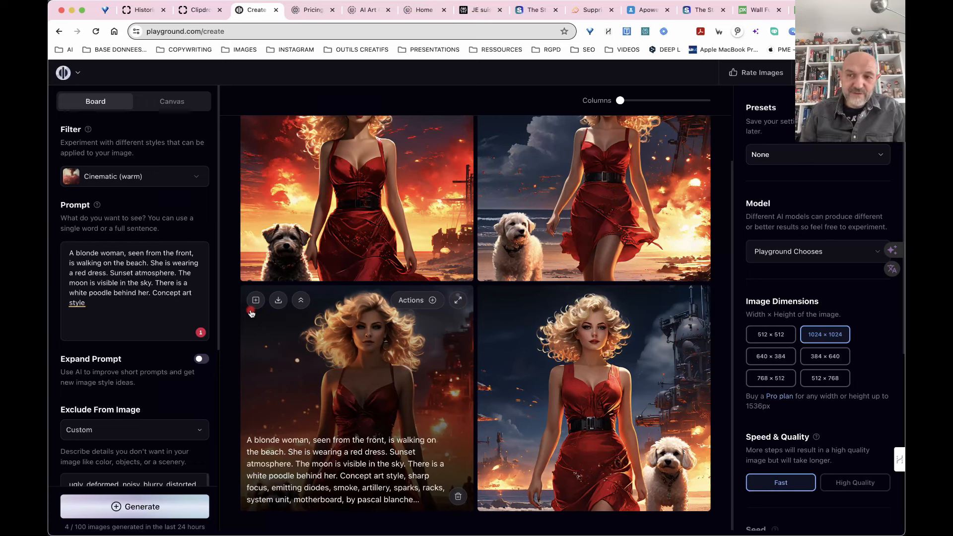
- Set the filter to None, generate the beach images again and browse the other available filters
left_click(197, 182)
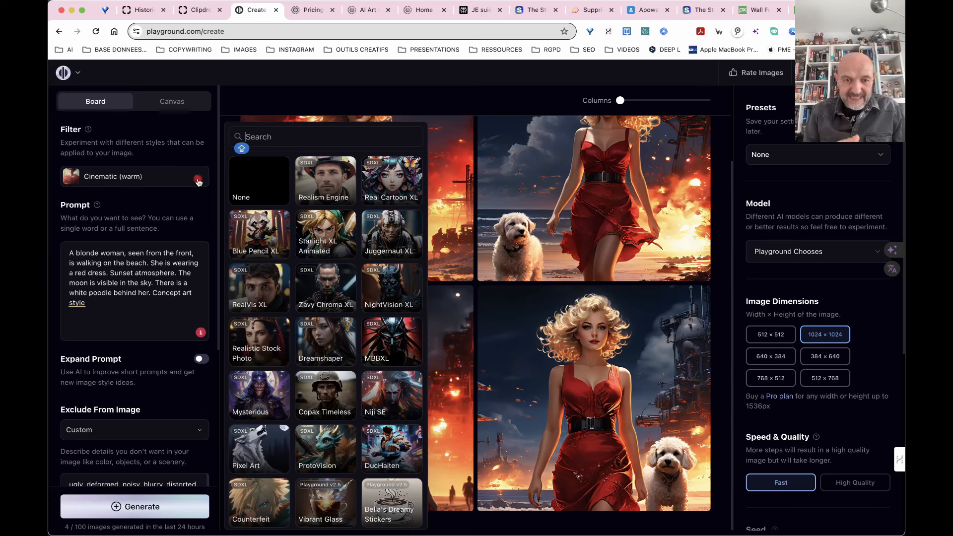
left_click(245, 182)
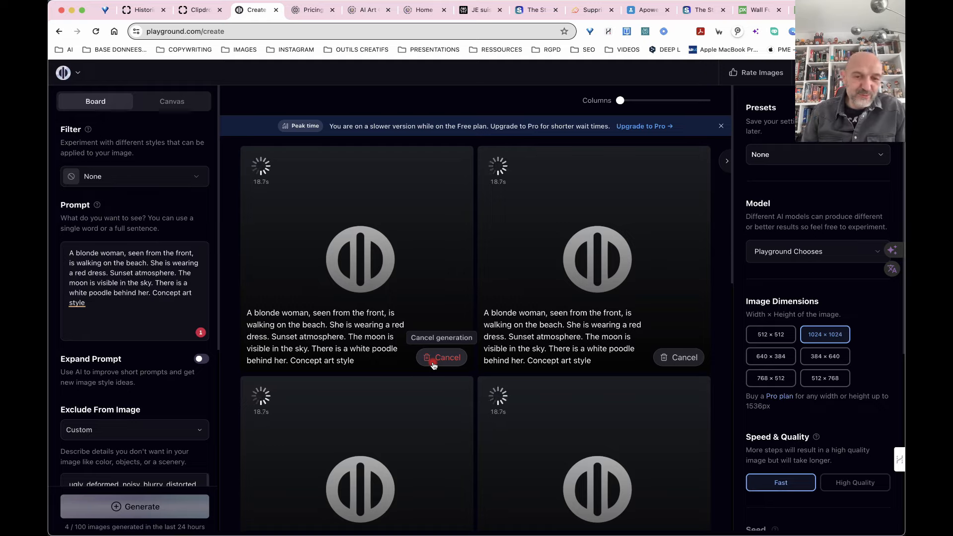
left_click(200, 177)
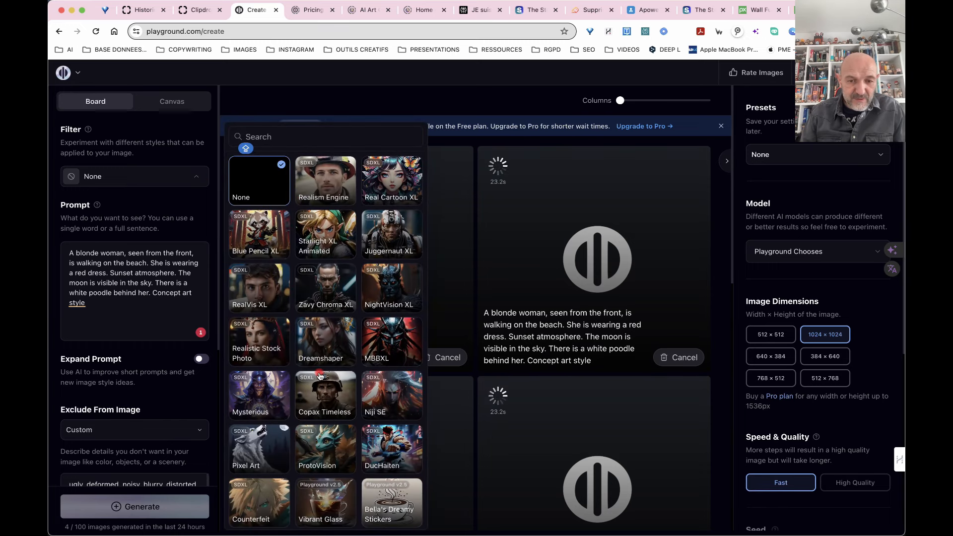
scroll(320, 375, "down", 2)
scroll(320, 375, "down", 3)
left_click(157, 391)
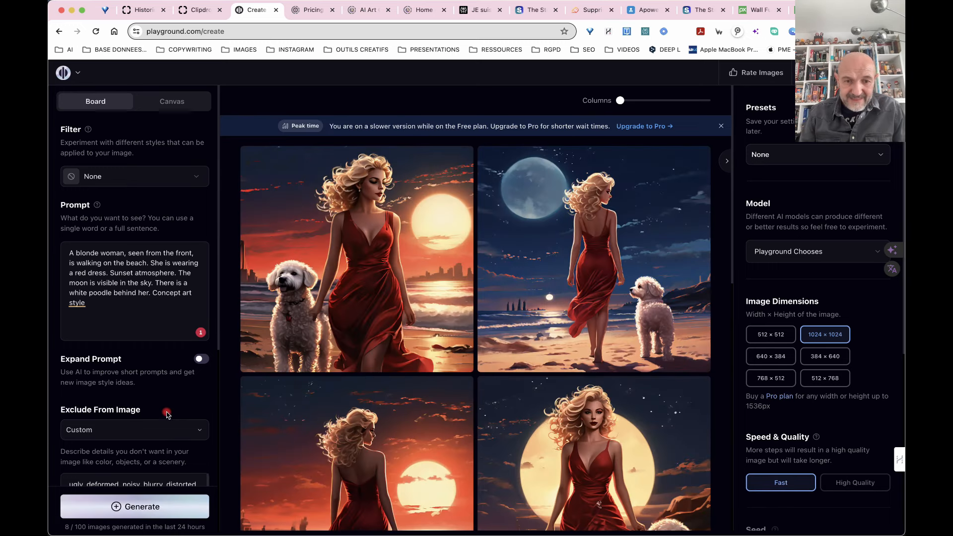
- Examine the four unfiltered beach images for the woman's pose, the poodle and the moon
scroll(316, 466, "down", 3)
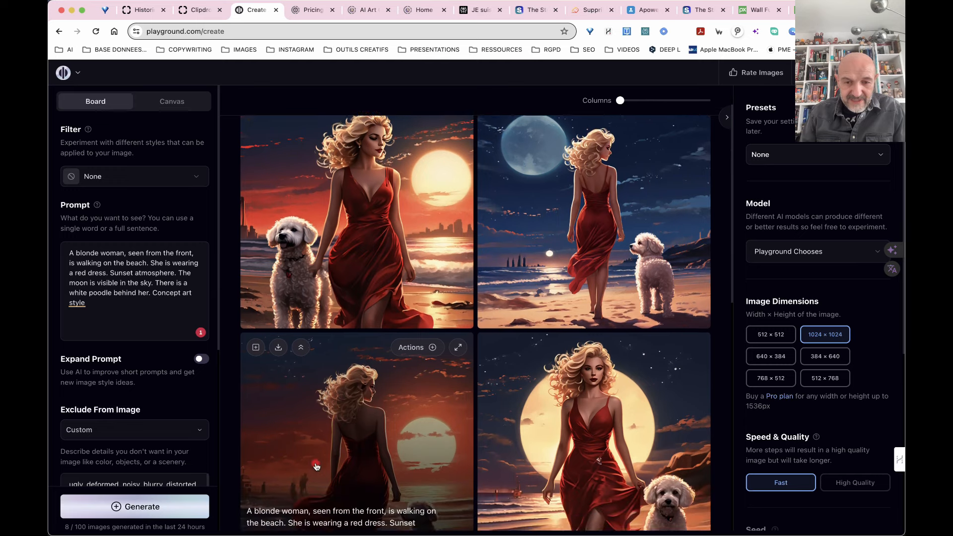
scroll(317, 467, "down", 2)
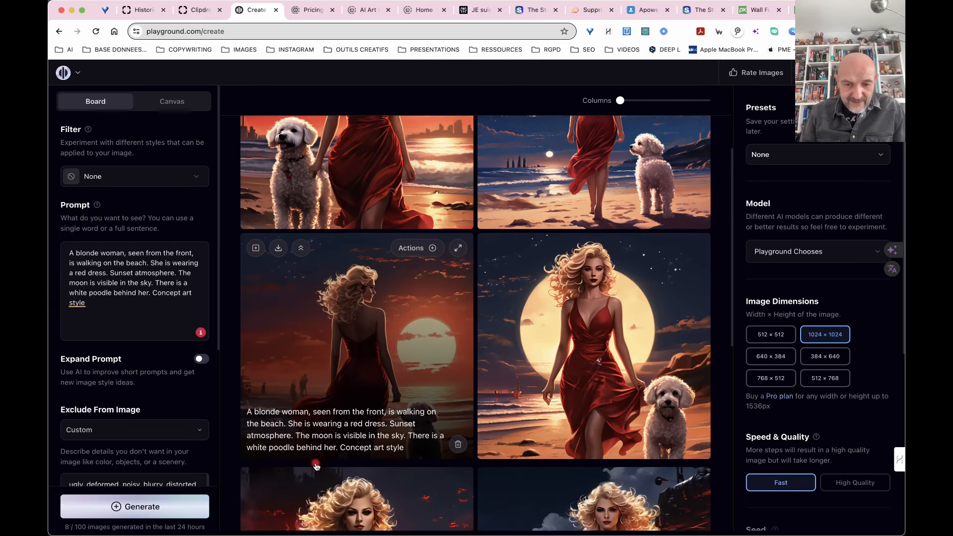
scroll(316, 466, "up", 4)
scroll(316, 466, "up", 2)
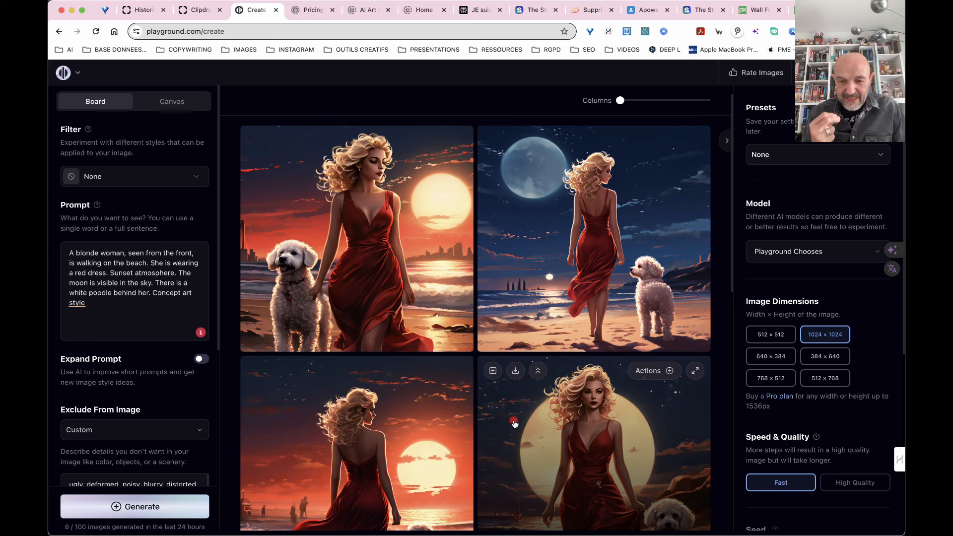
scroll(514, 422, "down", 5)
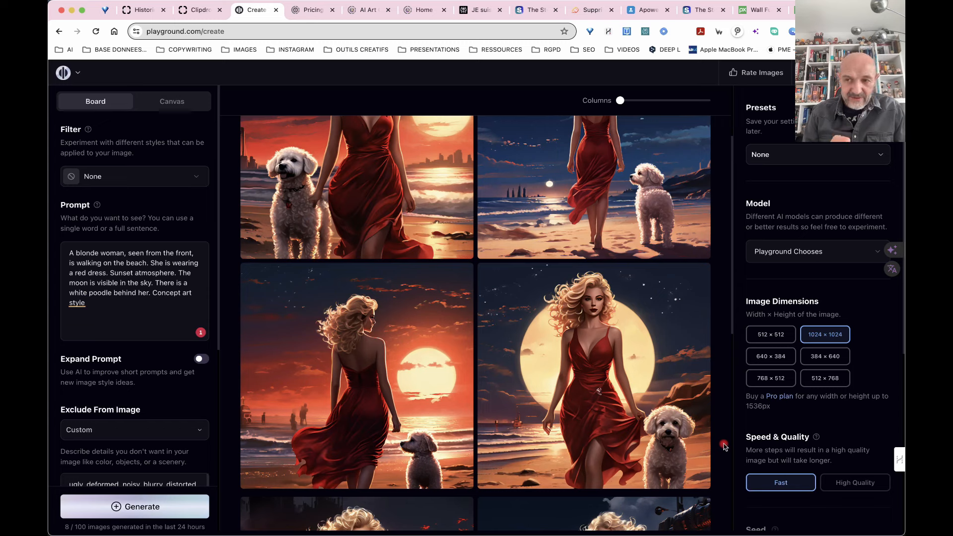
- Apply the Warm box filter and generate the beach images again
left_click(134, 176)
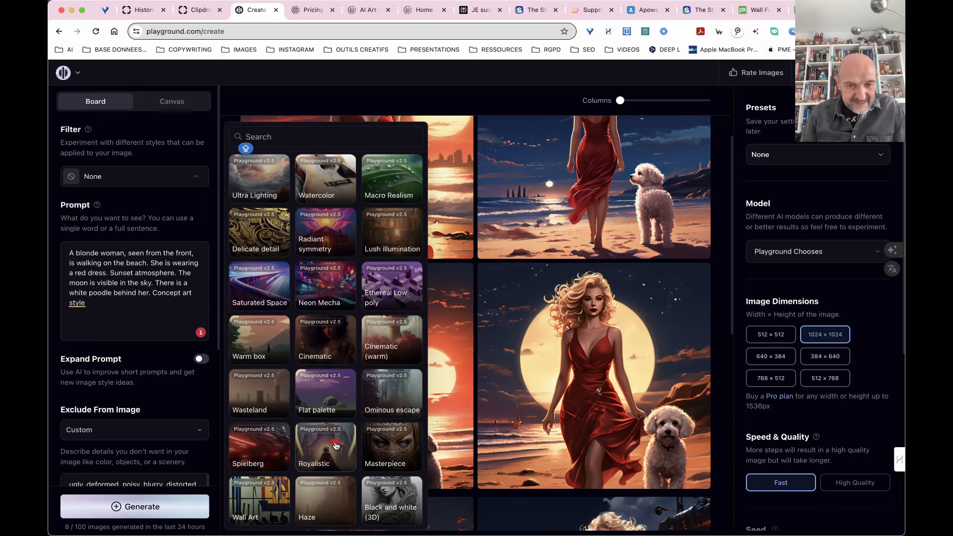
left_click(264, 357)
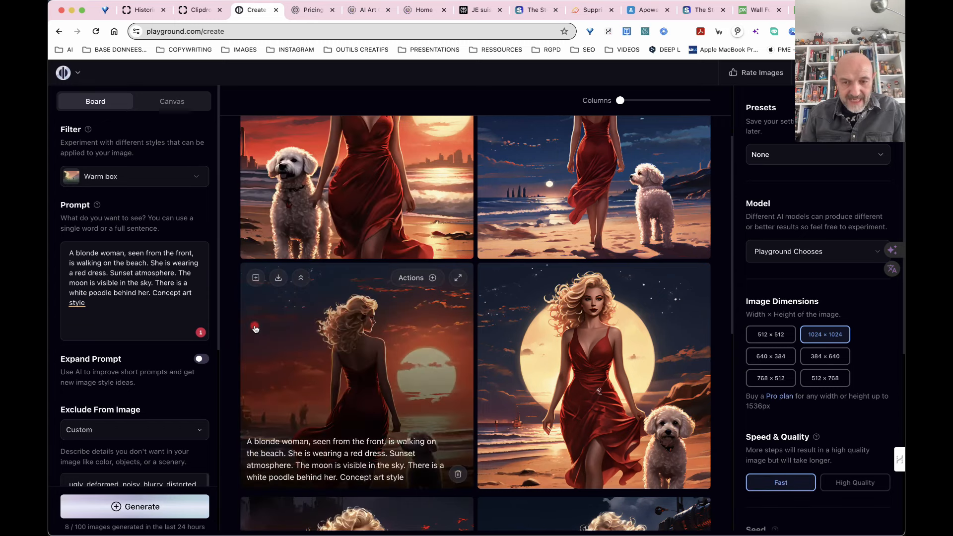
scroll(504, 241, "up", 3)
scroll(504, 240, "up", 2)
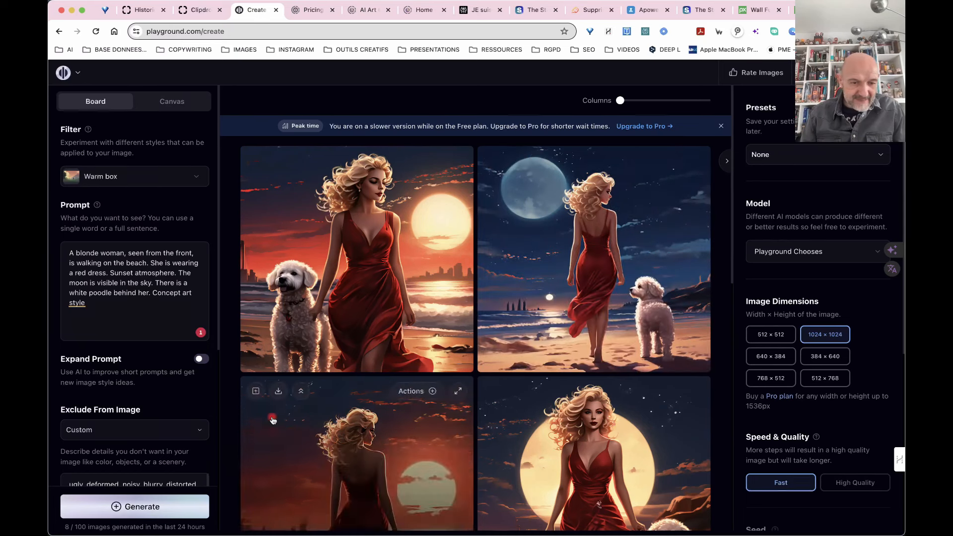
left_click(148, 504)
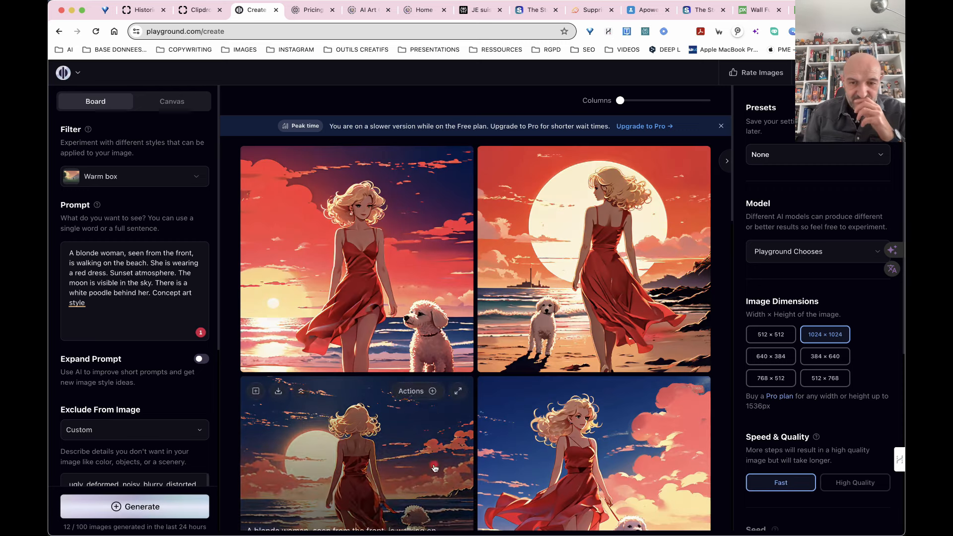
- Examine the four Warm box beach images and how their style follows the prompt
scroll(546, 347, "down", 3)
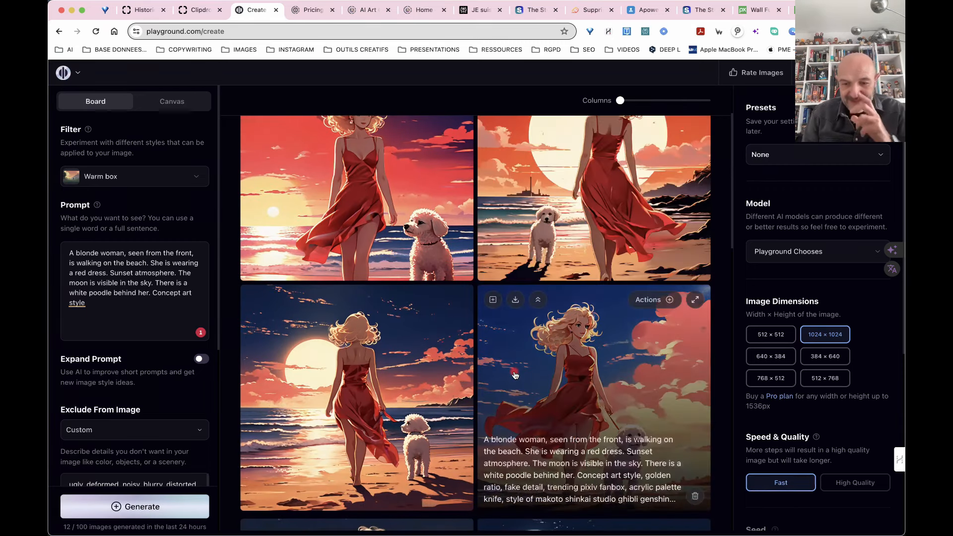
scroll(517, 377, "down", 1)
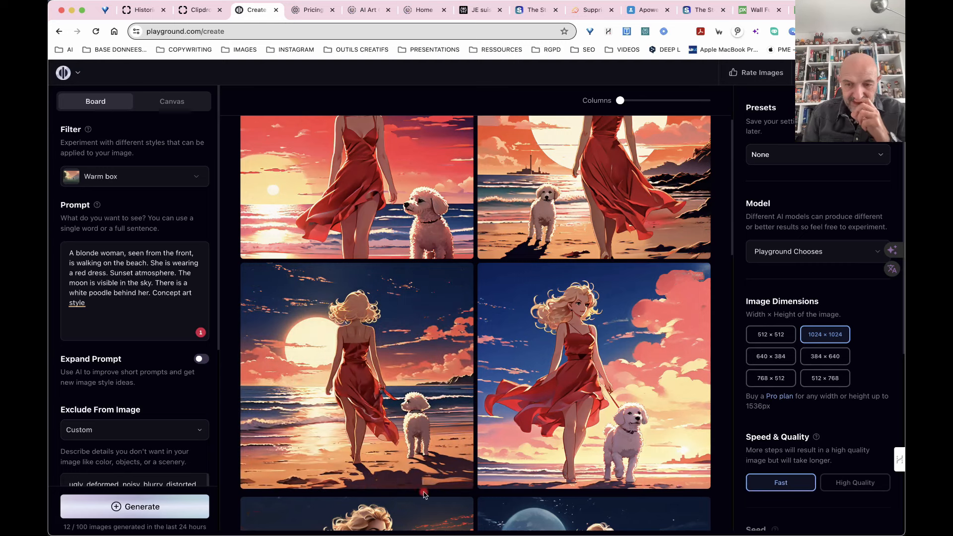
scroll(536, 376, "up", 4)
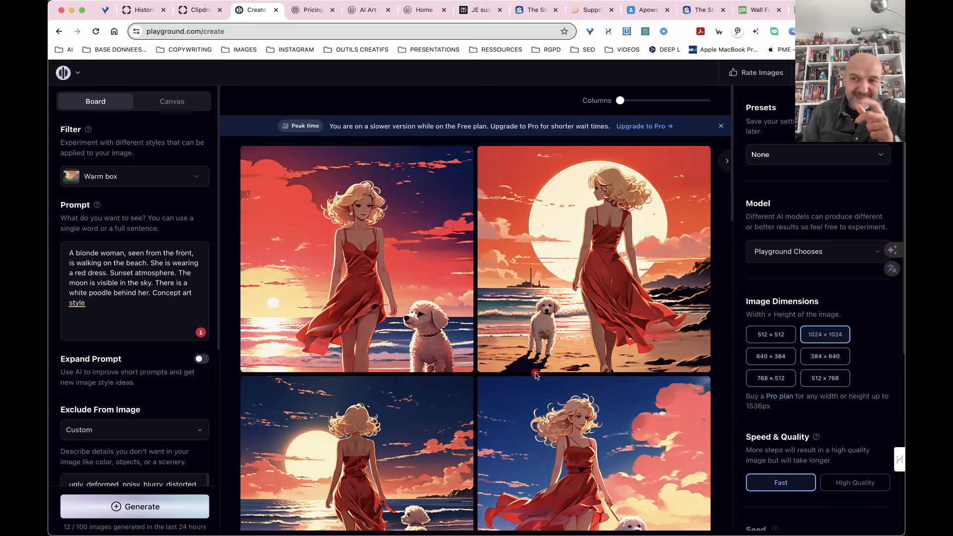
- Open the Canvas workspace and look at its image dimension settings and its drawing and eraser tools
left_click(174, 101)
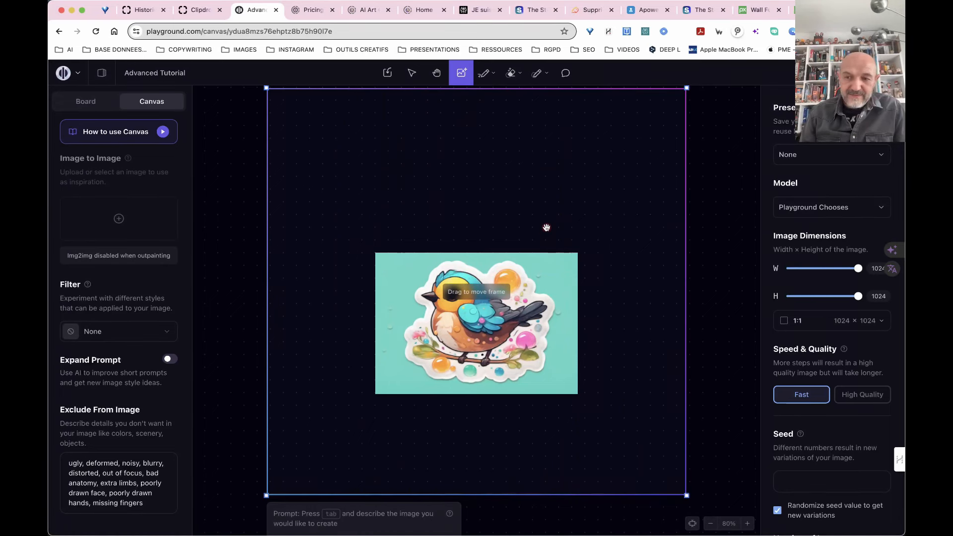
mouse_move(858, 268)
left_mouse_down()
mouse_move(830, 268)
mouse_move(870, 268)
left_mouse_up()
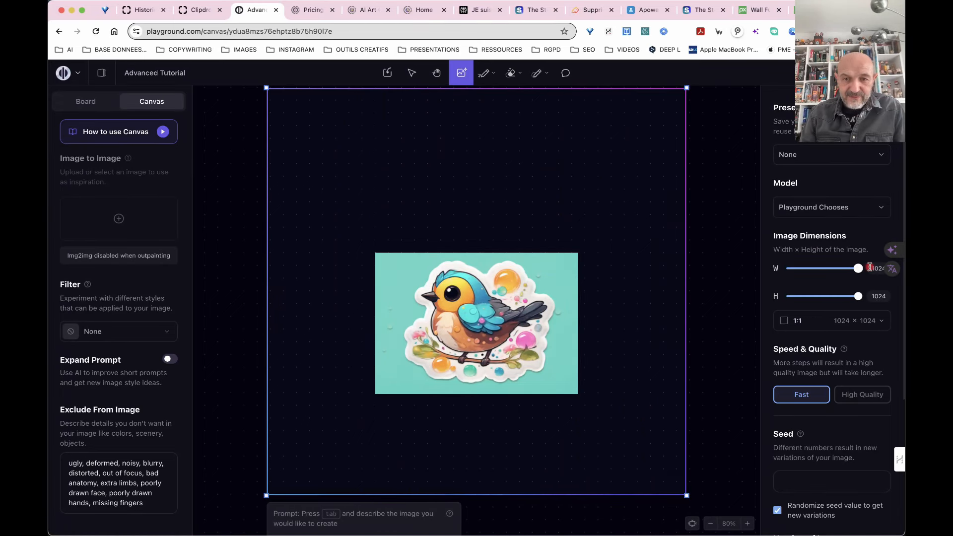
left_click(495, 80)
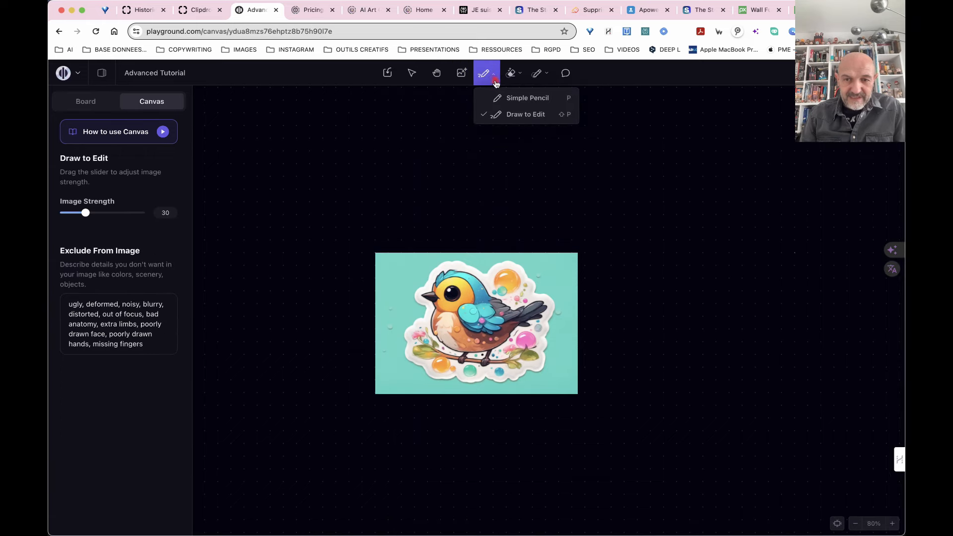
left_click(521, 74)
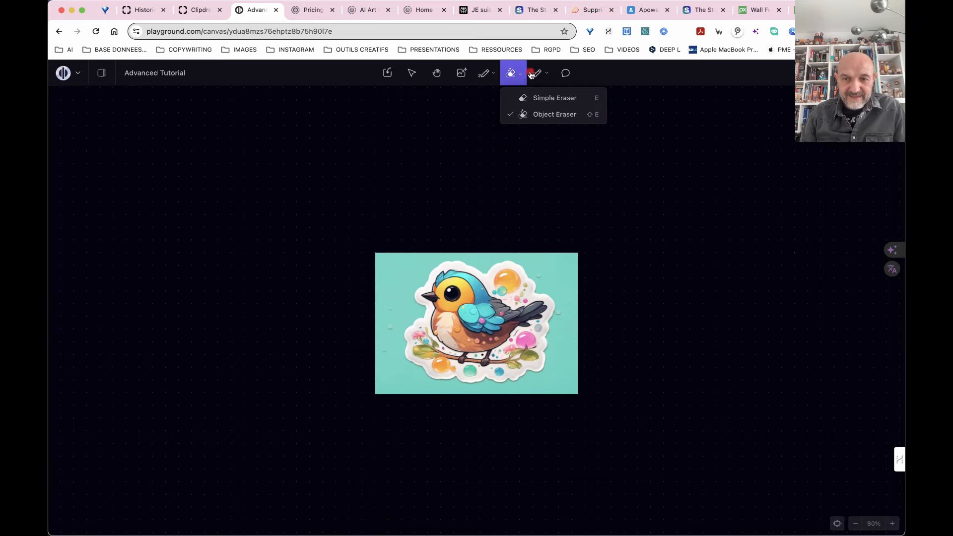
- Activate the Inpaint tool on the canvas and set its image strength to 10
left_click(538, 73)
left_click_drag(538, 100, 544, 100)
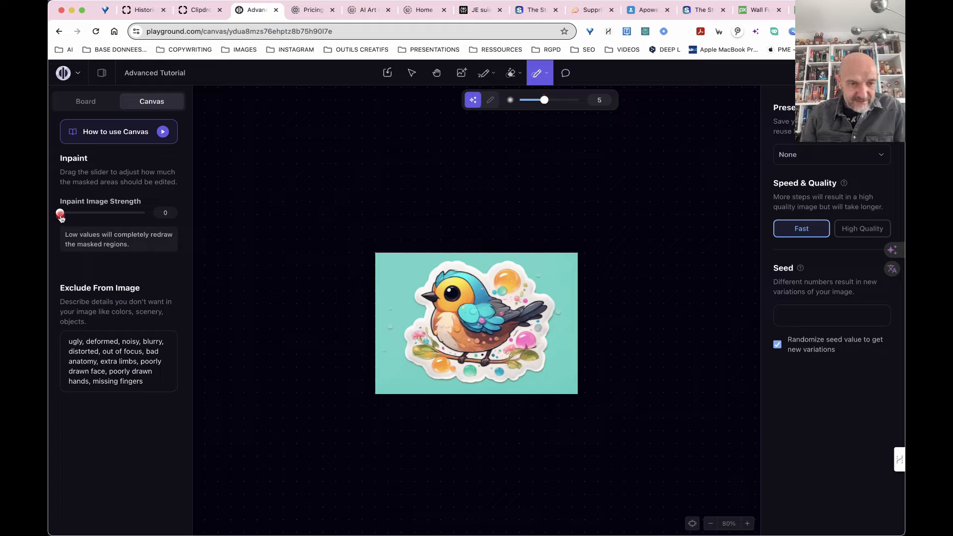
left_click_drag(59, 212, 69, 218)
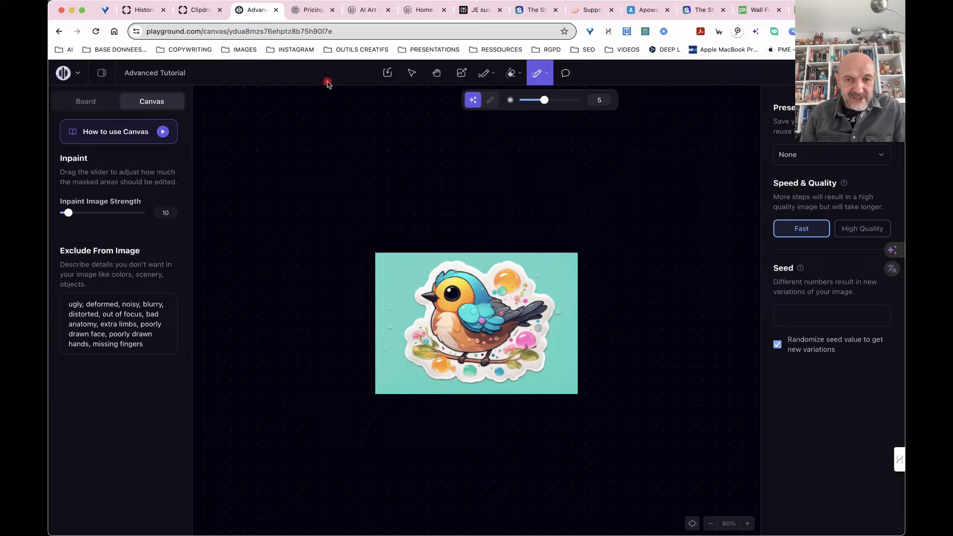
- Switch to the selection tool and show the sources available for importing an image into the canvas
left_click(411, 73)
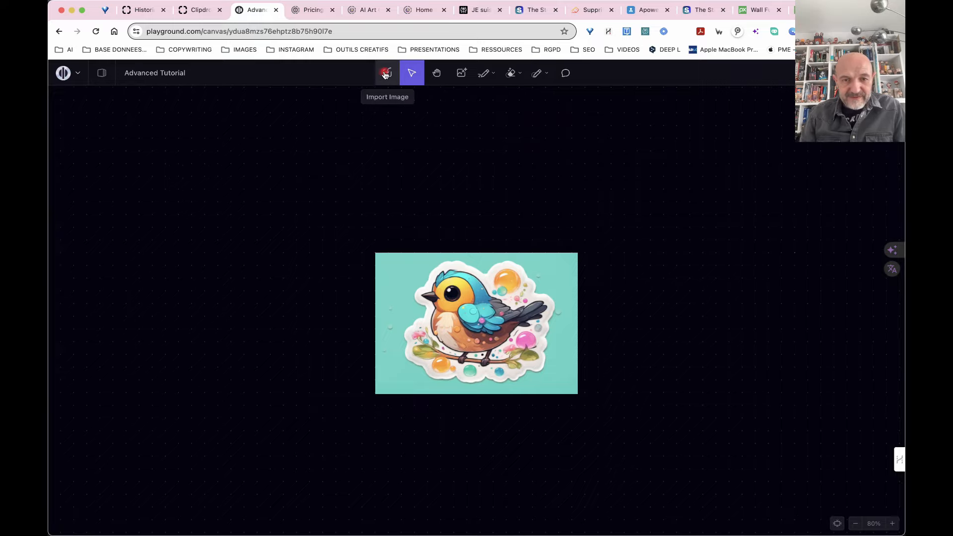
left_click(386, 74)
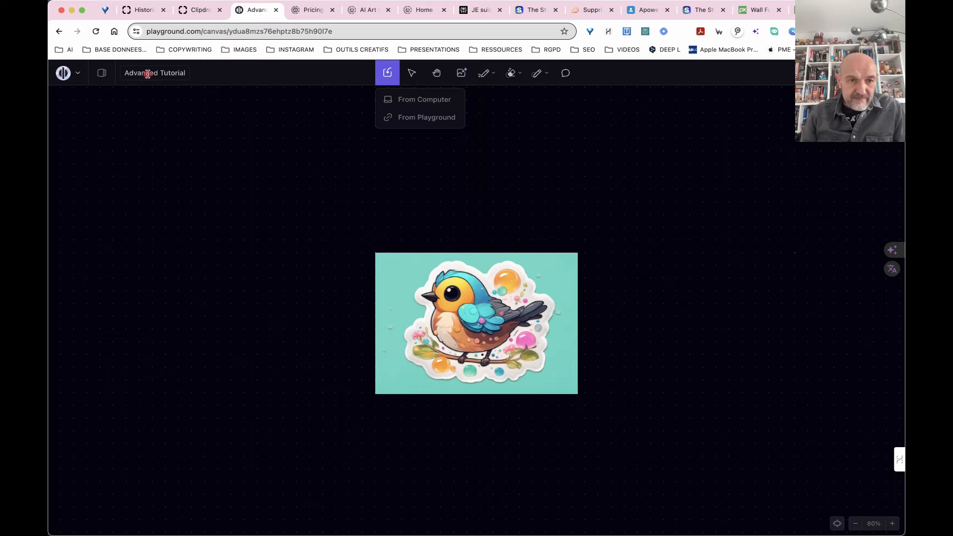
- Leave the canvas import options and look at what each Playground pricing plan includes
left_click(78, 74)
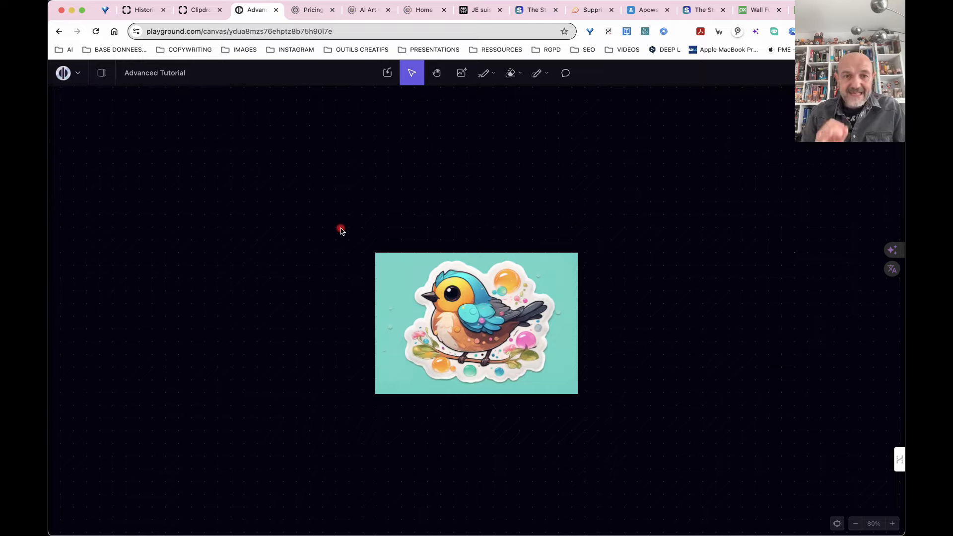
left_click(307, 11)
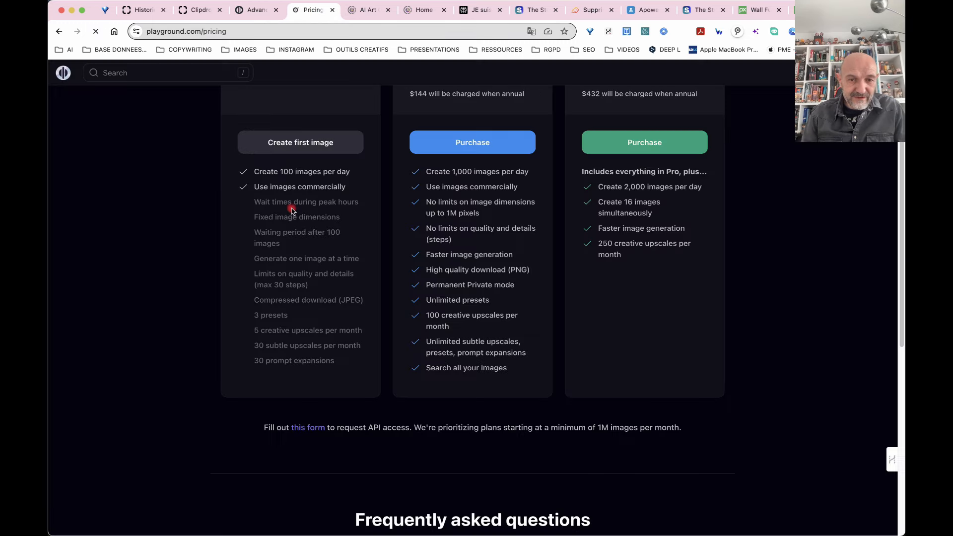
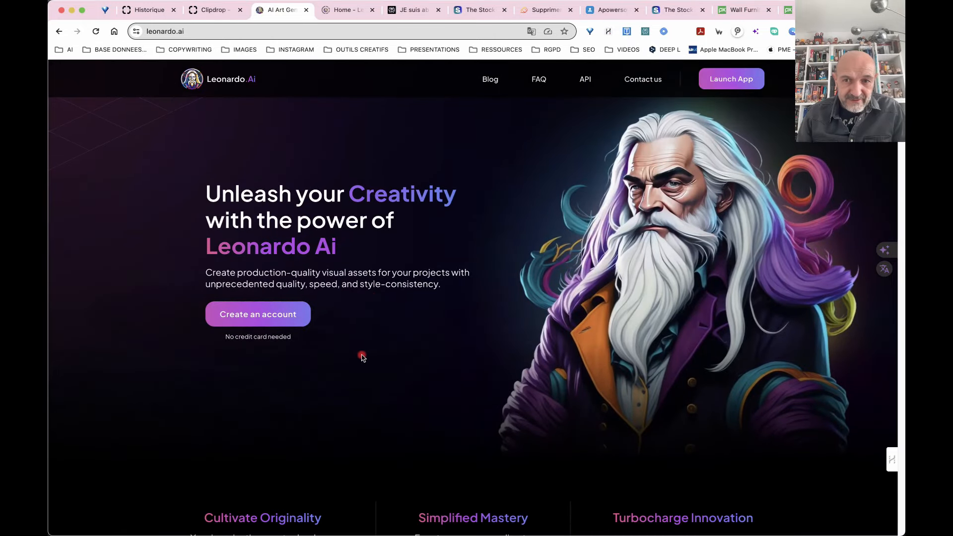
- Switch to the Leonardo.Ai website, launch its web app and open the Image Generation tool
left_click(339, 14)
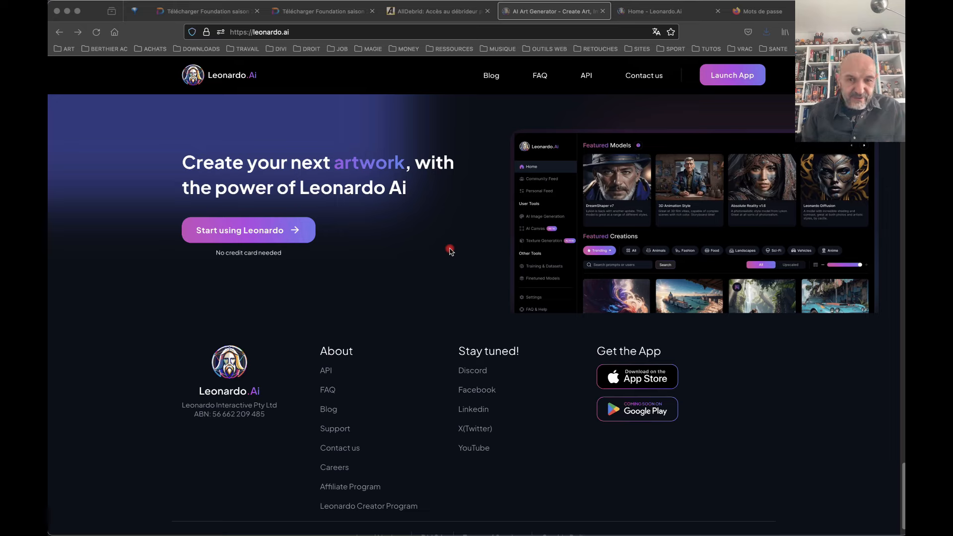
left_click(235, 234)
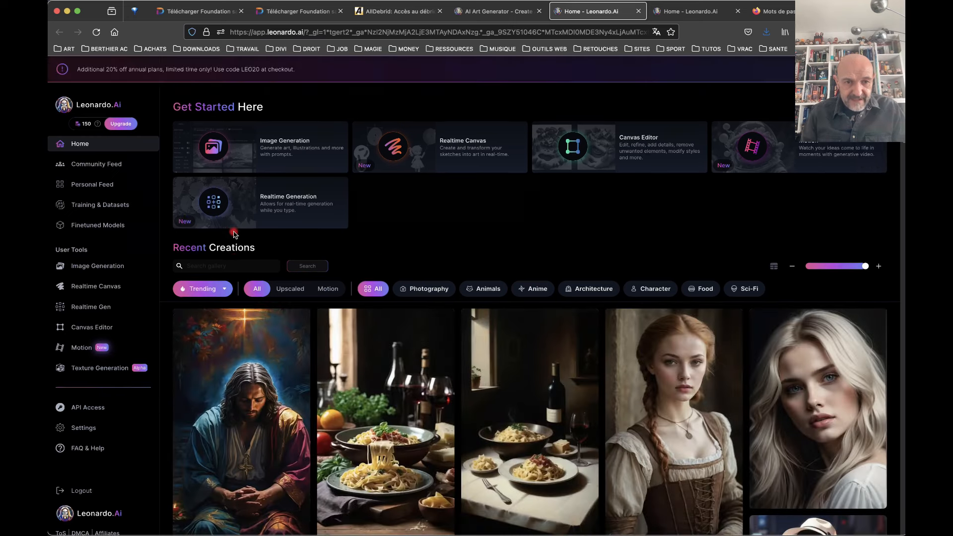
left_click(258, 149)
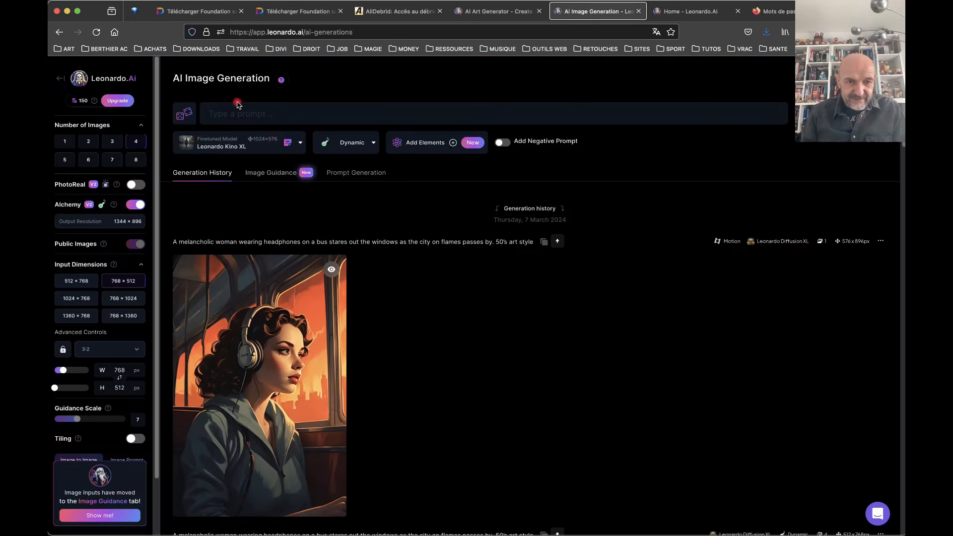
- Fill the image prompt with the previously copied text beginning "A blonde woman, seen from the front, is walking on the beach"
left_click(238, 104)
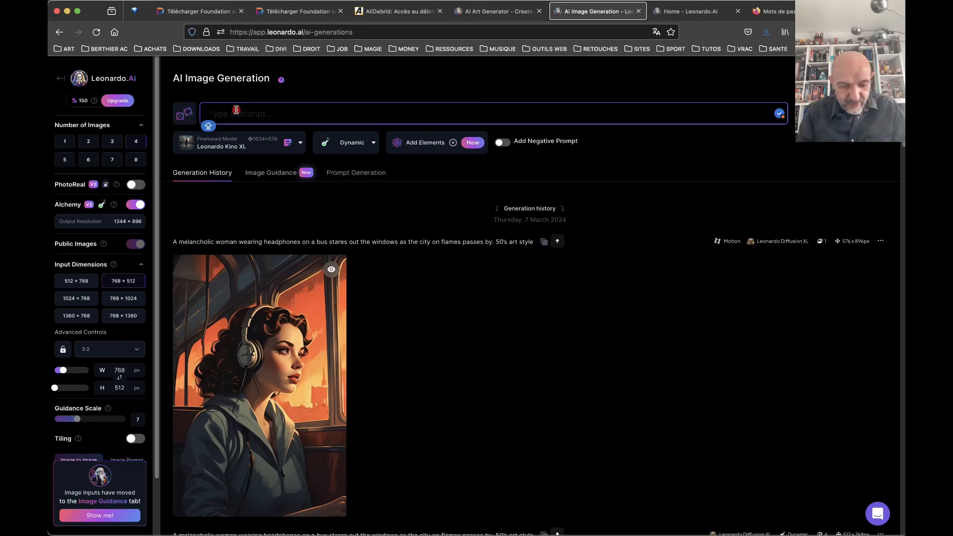
key("super+shift+c")
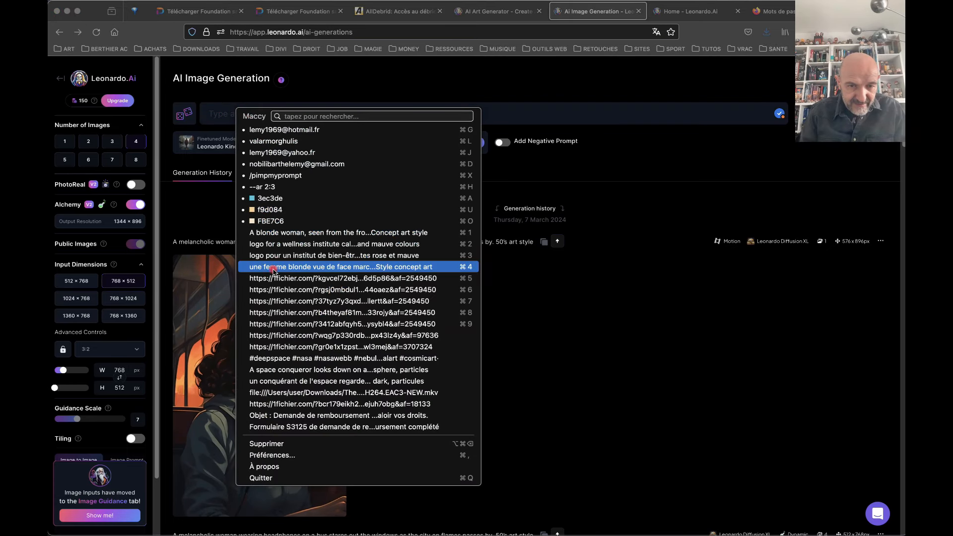
left_click(278, 233)
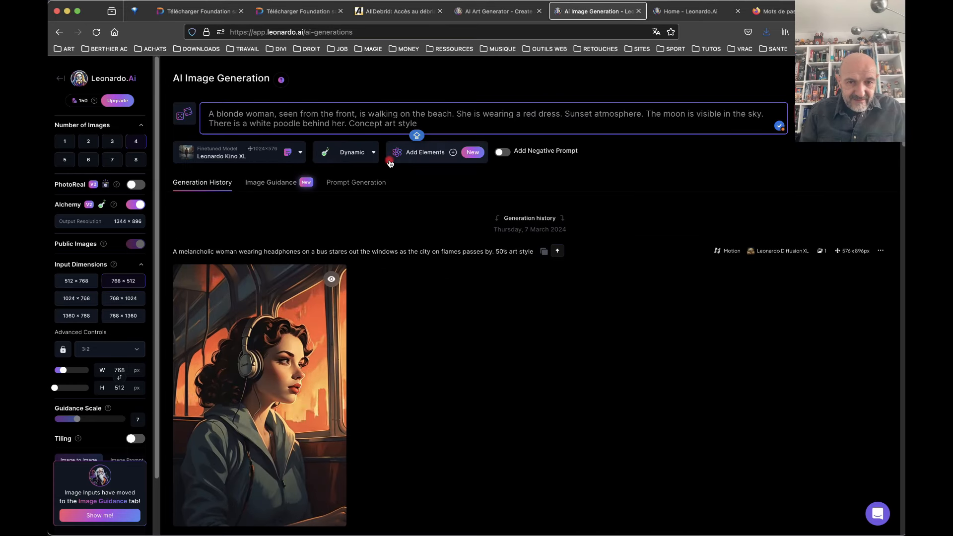
- Look through the preset style list and the catalogue of Elements compatible with the current model, without selecting any
left_click(373, 153)
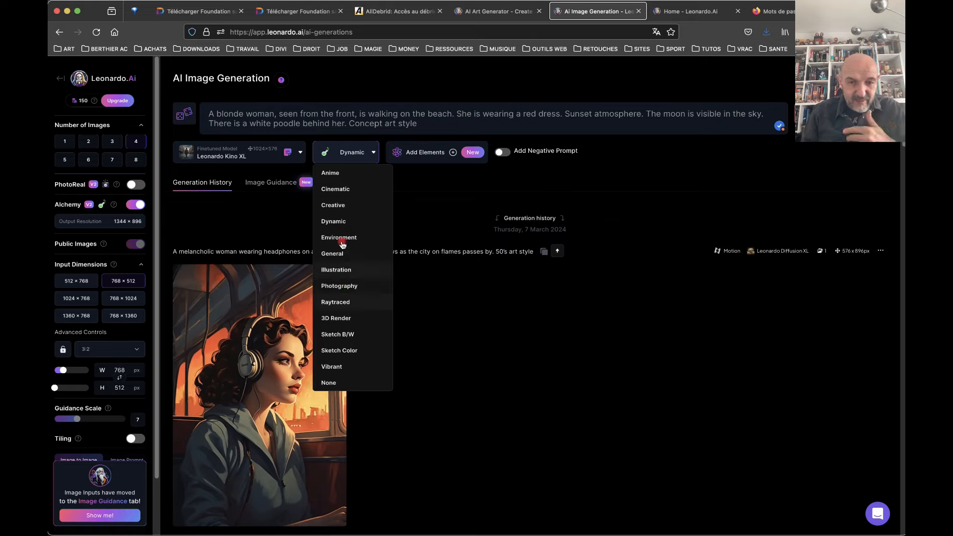
left_click(432, 198)
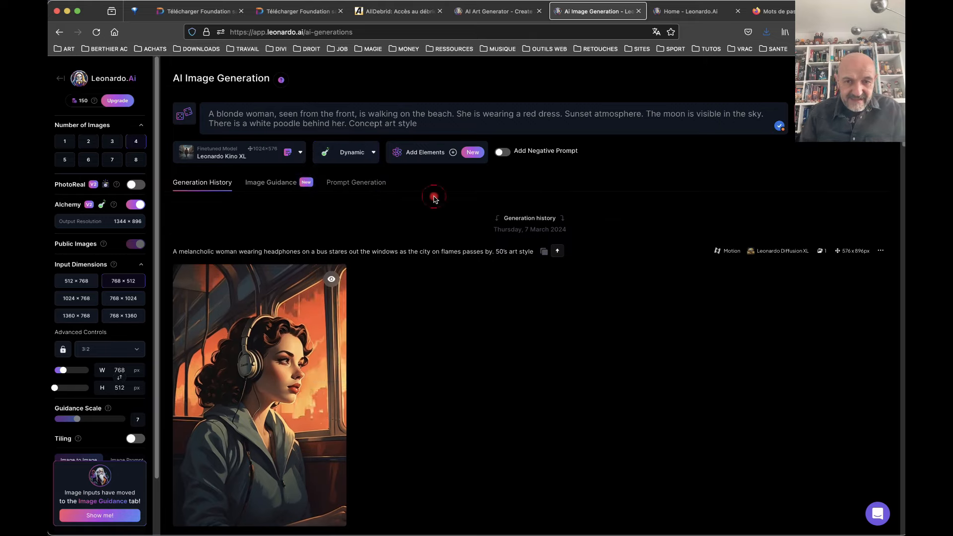
left_click(452, 154)
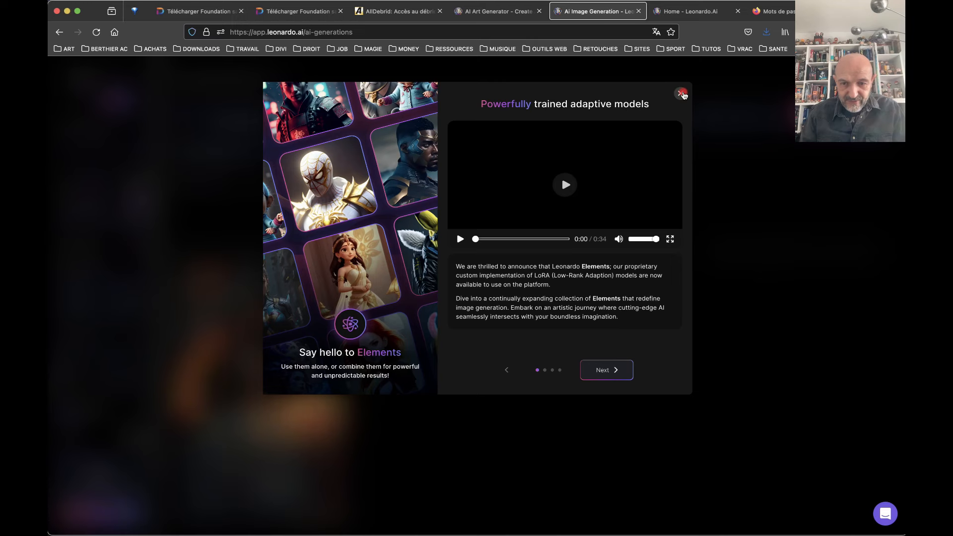
left_click(680, 94)
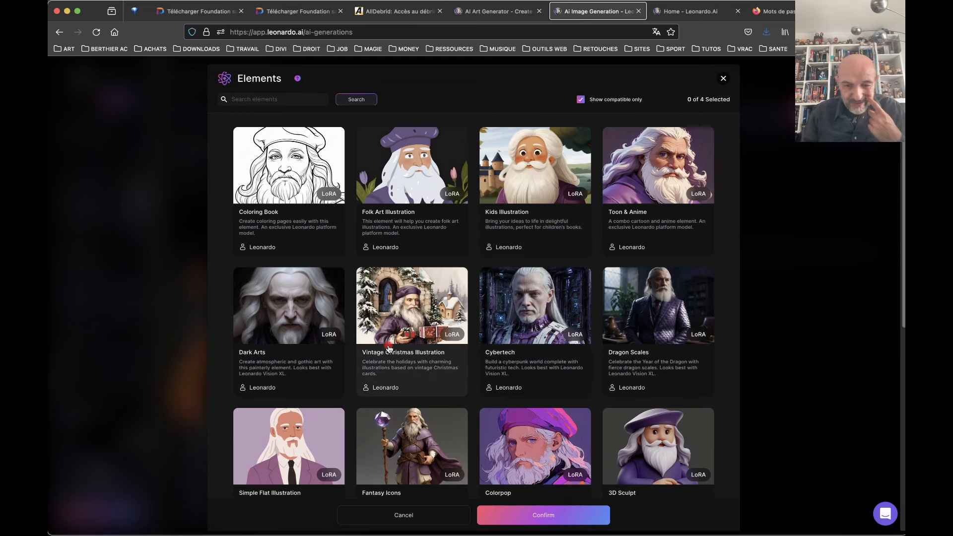
scroll(516, 446, "down", 6)
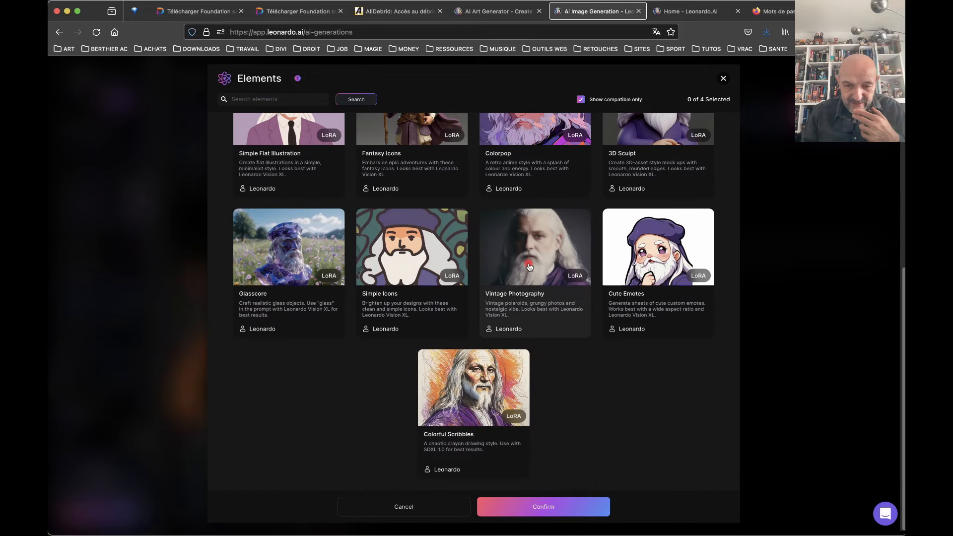
scroll(529, 266, "up", 6)
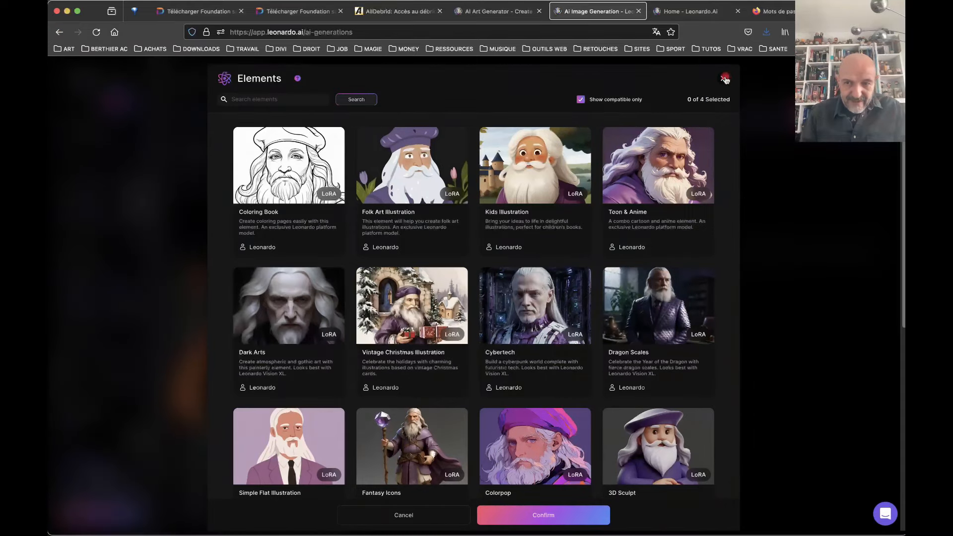
left_click(725, 79)
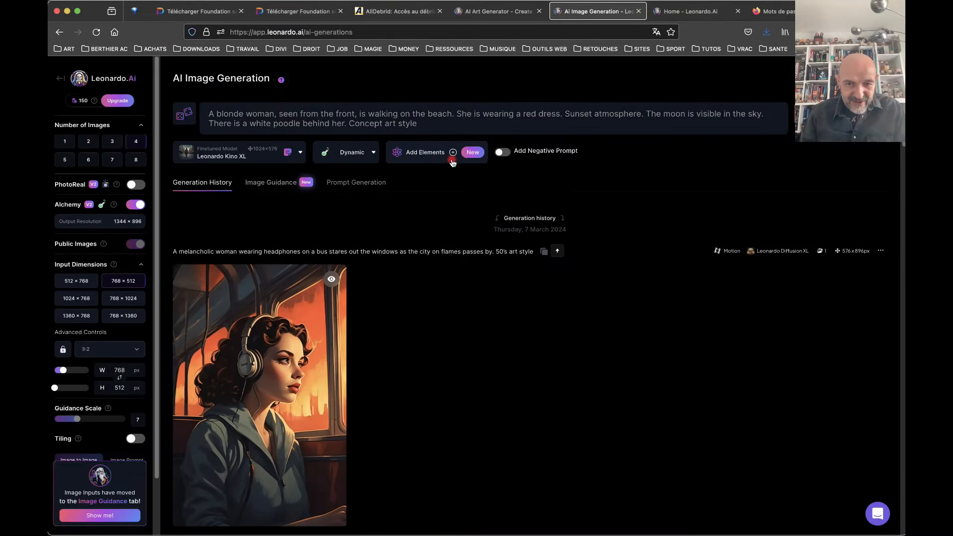
- Generate four images from the beach prompt with the negative prompt field enabled and the preset style set to None
left_click(348, 154)
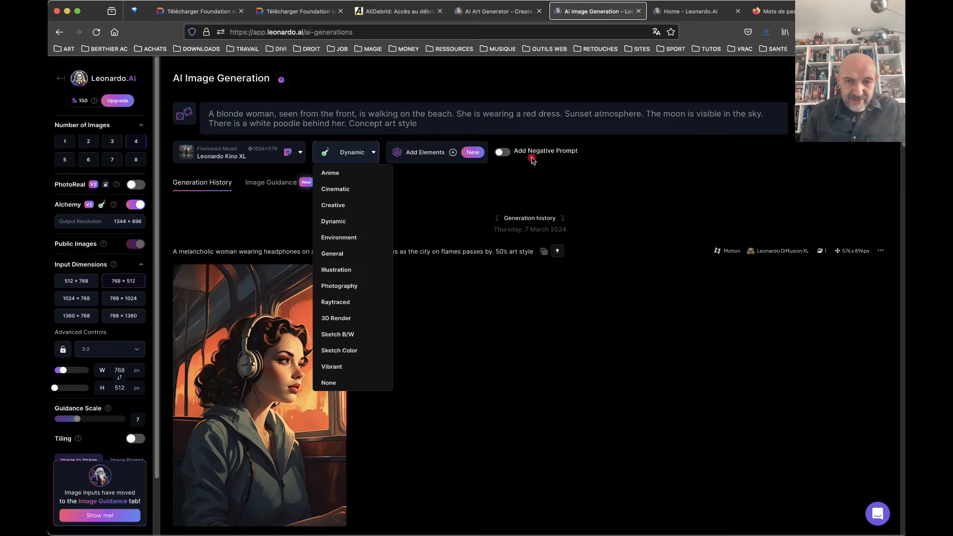
left_click(506, 155)
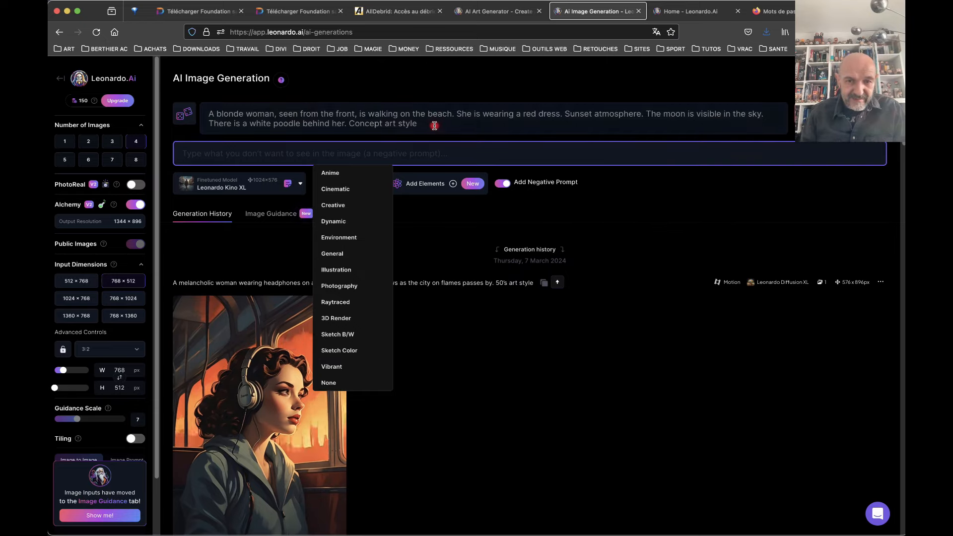
left_click(245, 255)
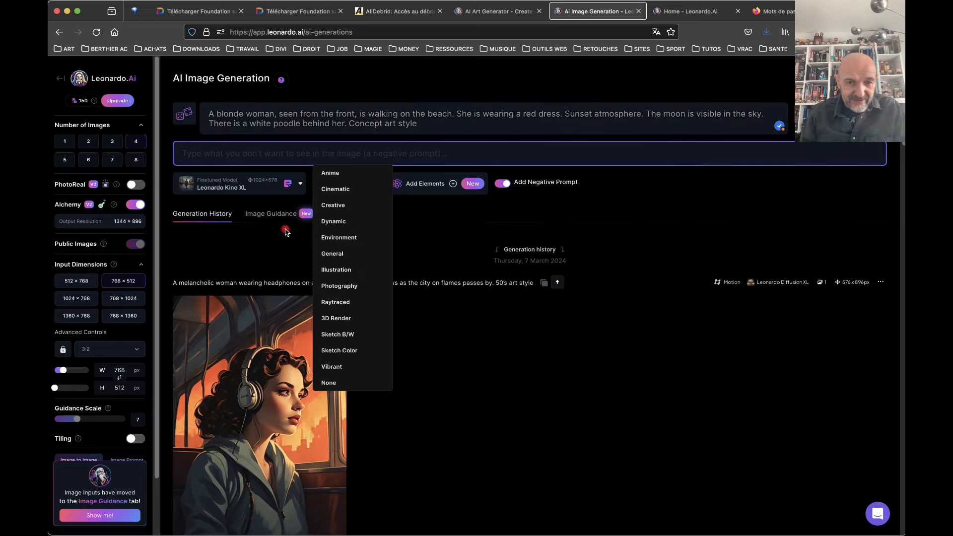
left_click(332, 189)
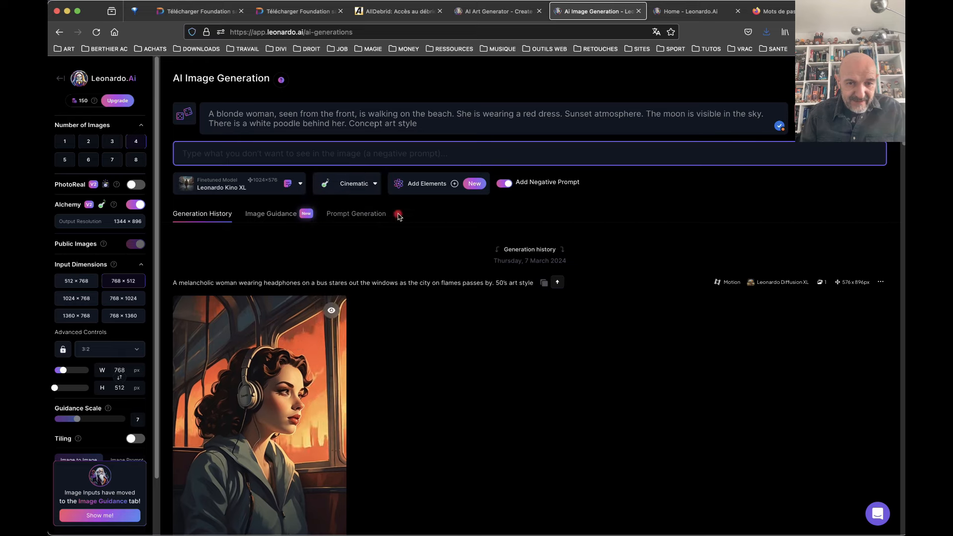
left_click(376, 184)
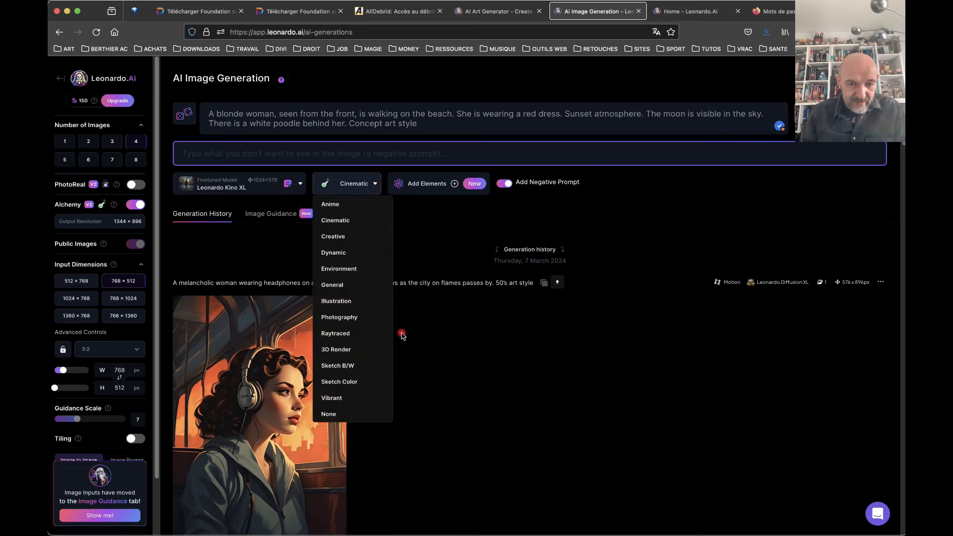
left_click(383, 414)
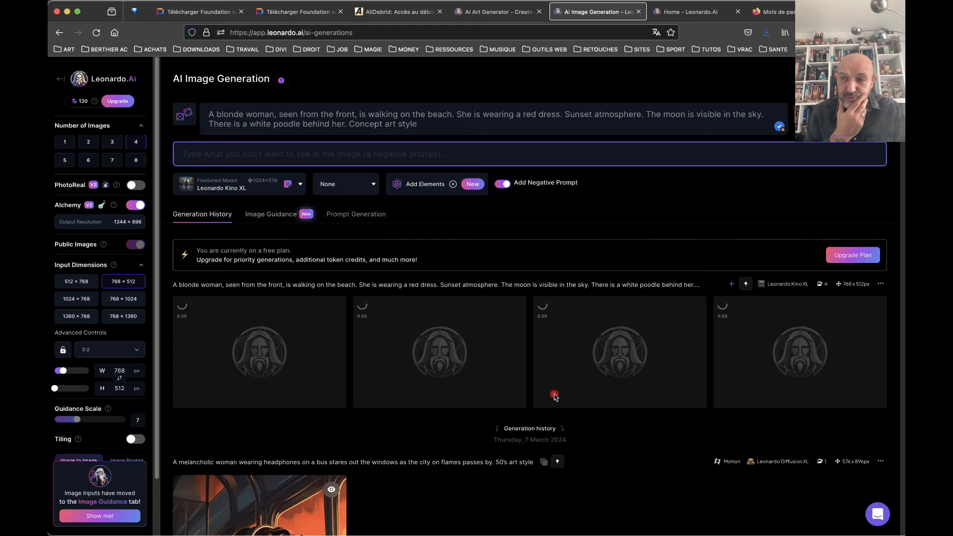
- Examine the earlier generations of the melancholic woman with headphones on a bus, including the Motion version
scroll(554, 396, "down", 3)
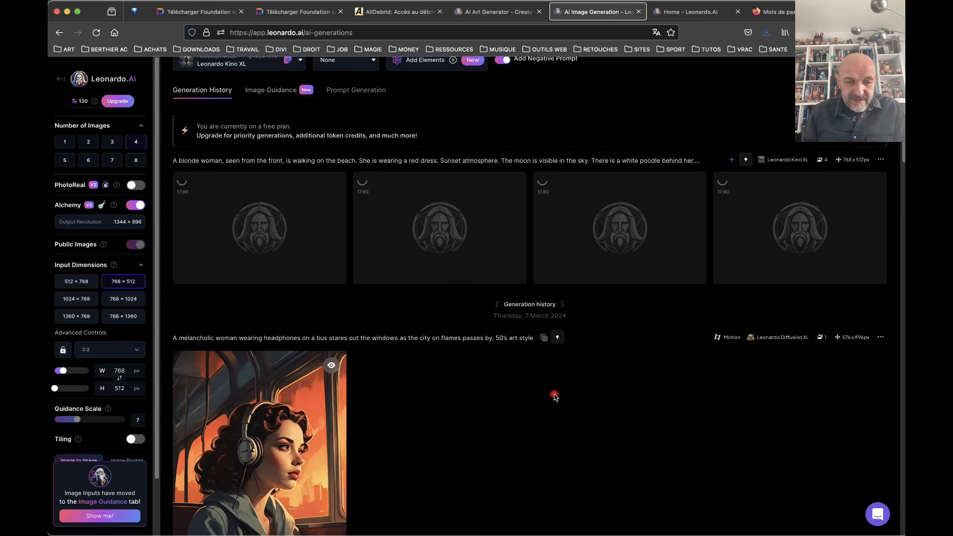
scroll(554, 395, "down", 4)
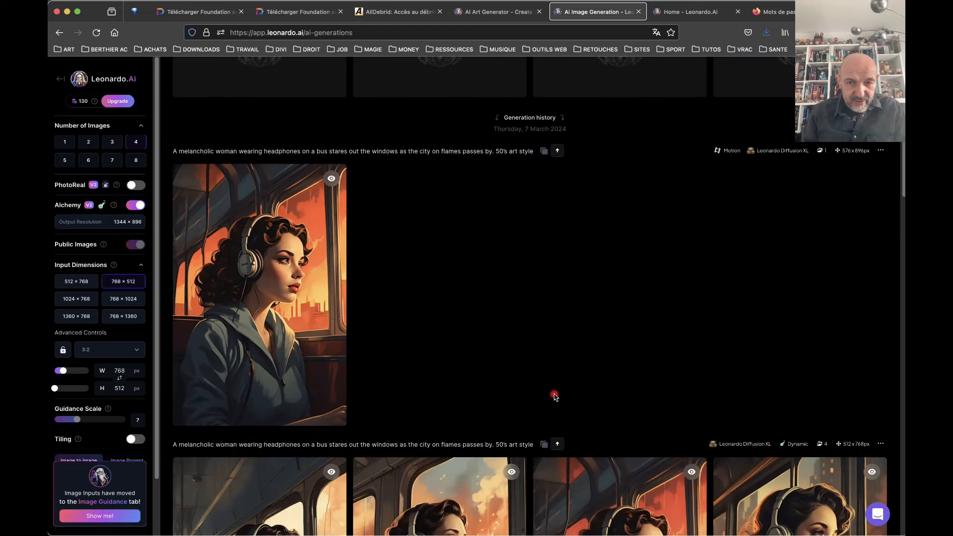
scroll(554, 395, "down", 4)
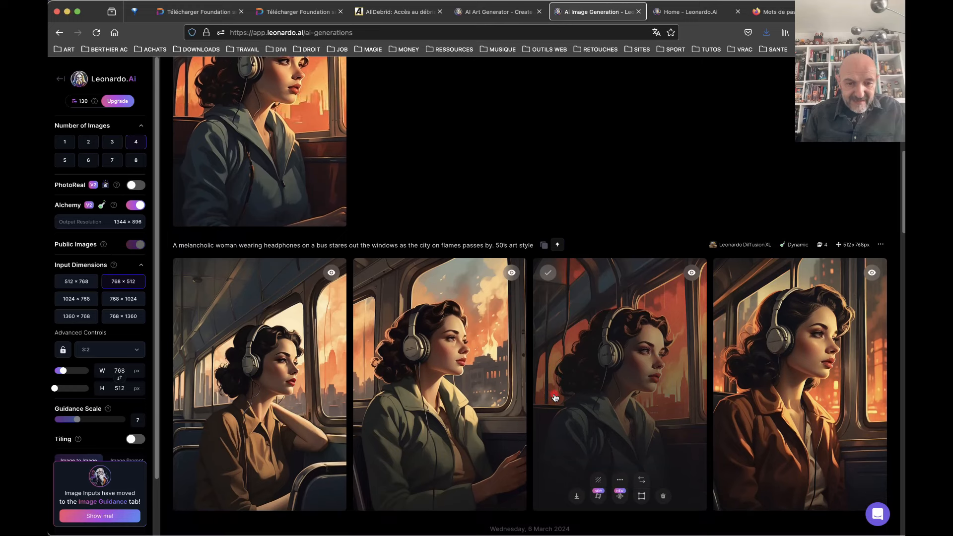
scroll(554, 396, "down", 3)
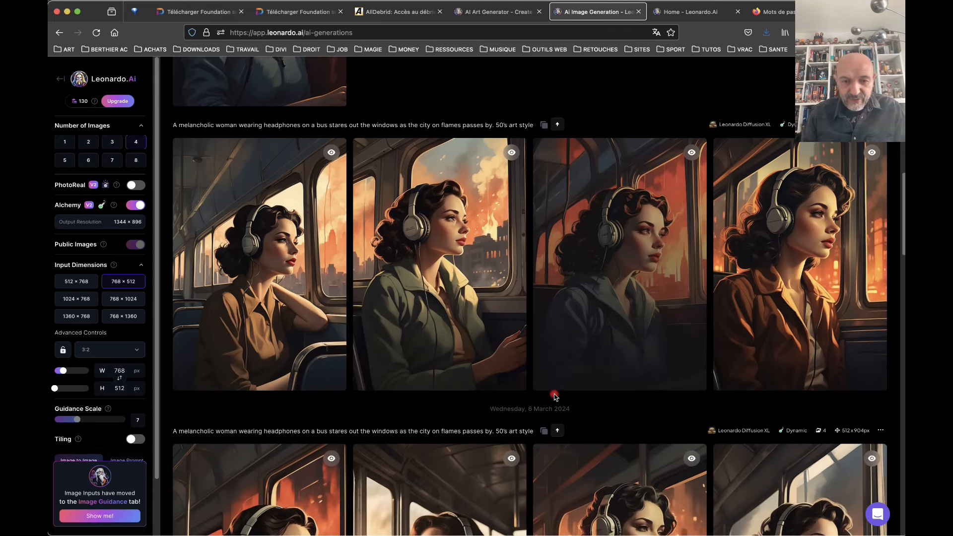
scroll(555, 396, "down", 1)
scroll(554, 396, "down", 2)
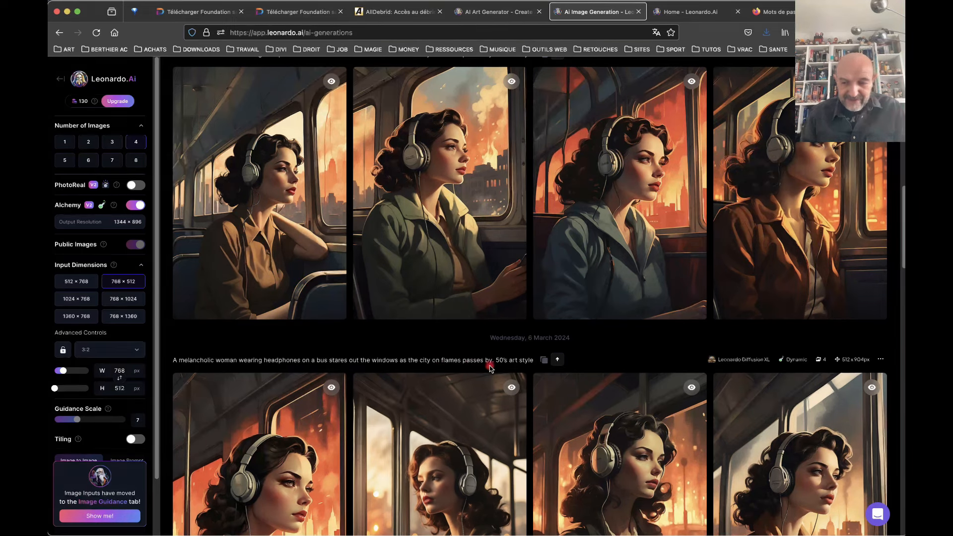
scroll(568, 273, "up", 8)
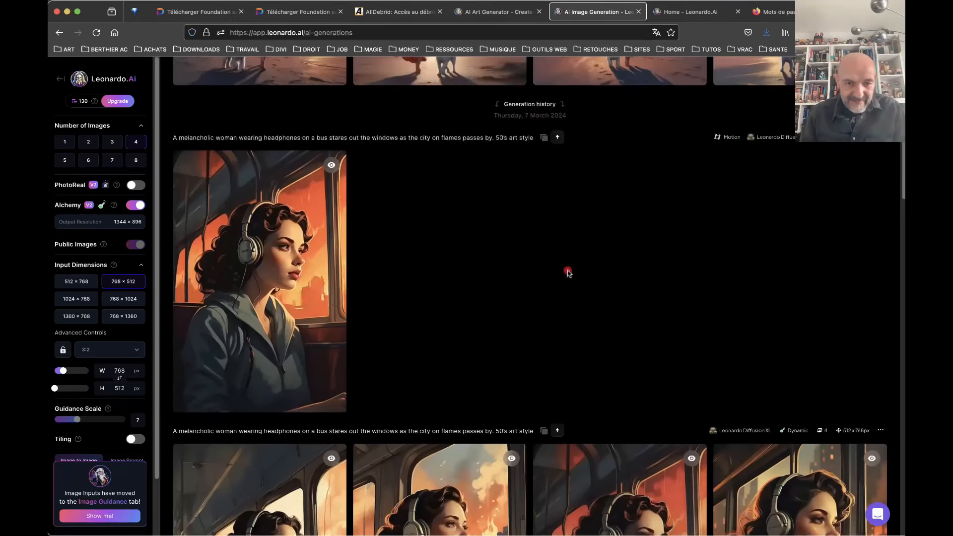
scroll(568, 273, "up", 1)
mouse_move(324, 230)
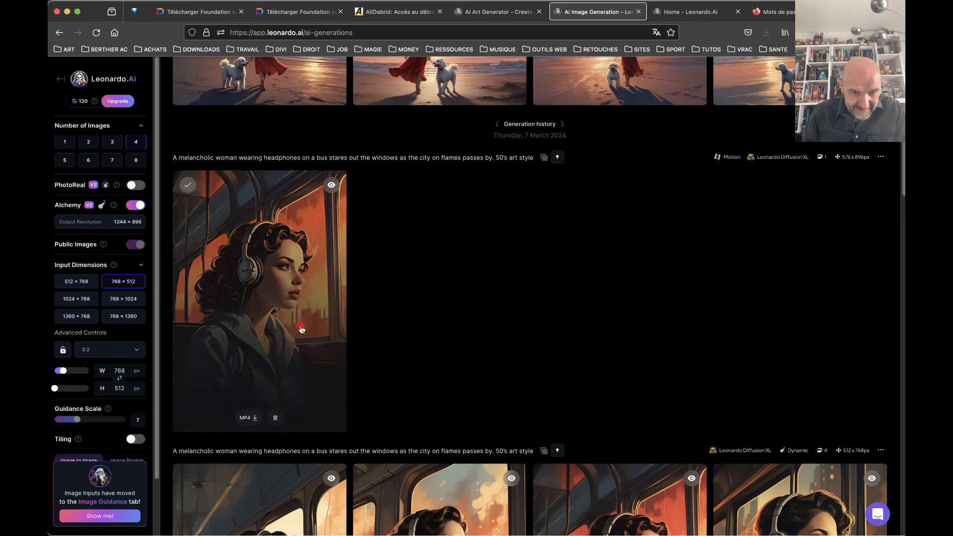
mouse_move(332, 186)
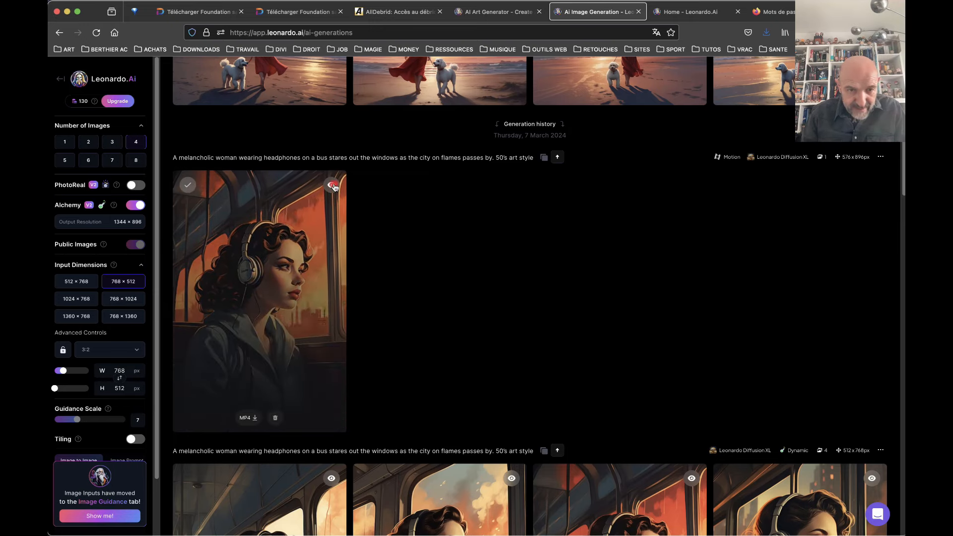
- View the four generated beach images enlarged one after another, comparing them with the prompt, and close the viewer
scroll(541, 291, "up", 5)
scroll(541, 290, "down", 2)
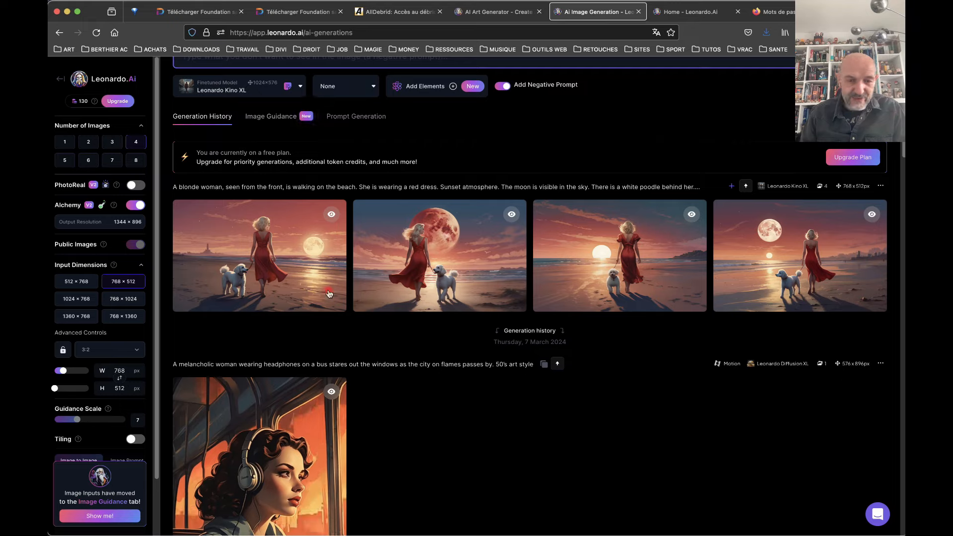
left_click(289, 253)
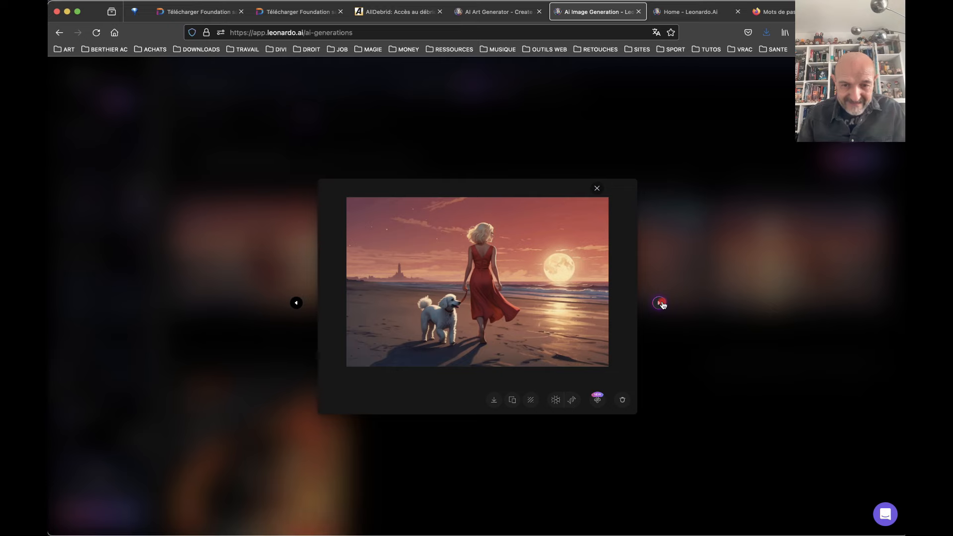
left_click(660, 303)
left_click(660, 303)
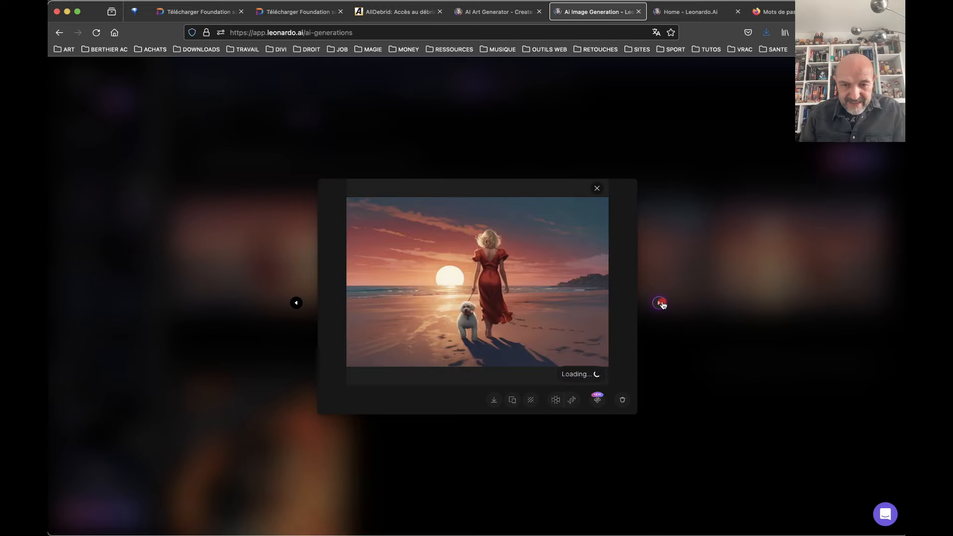
left_click(660, 303)
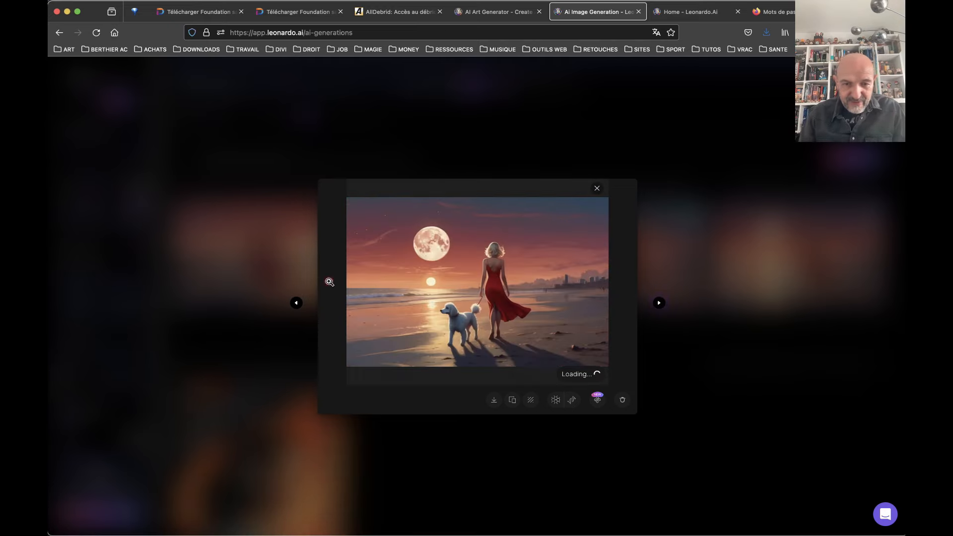
left_click(597, 190)
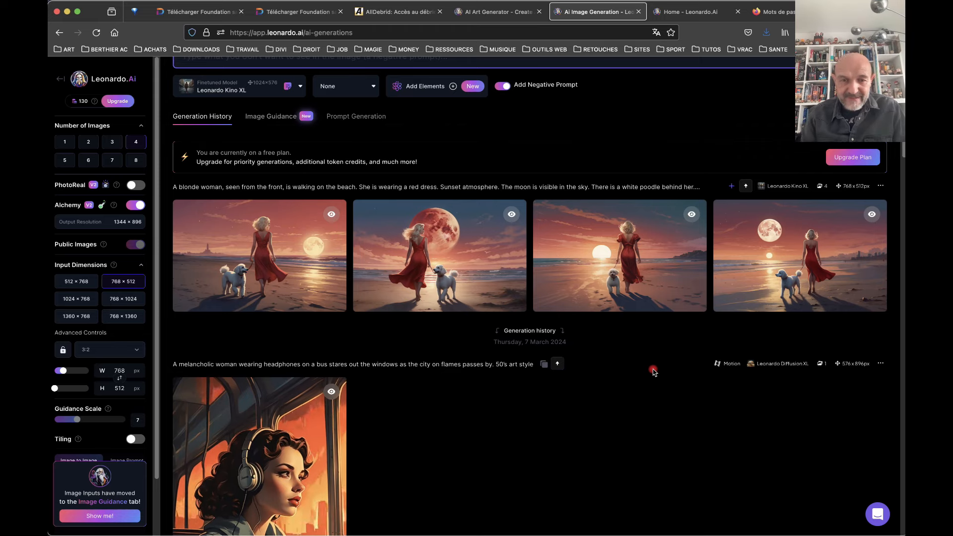
- Generate four more images from the beach prompt with the preset style set to Cinematic and the negative prompt left empty
scroll(621, 307, "up", 3)
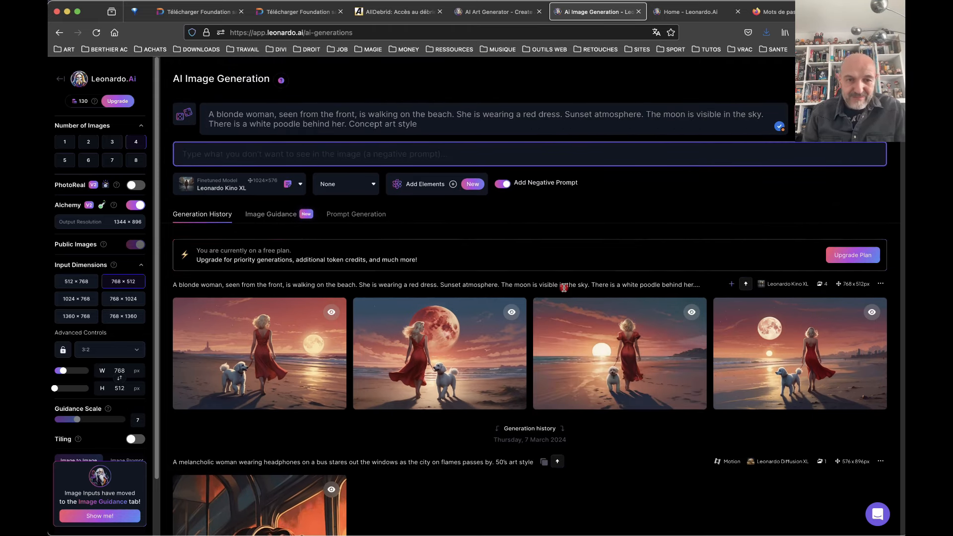
left_click(353, 155)
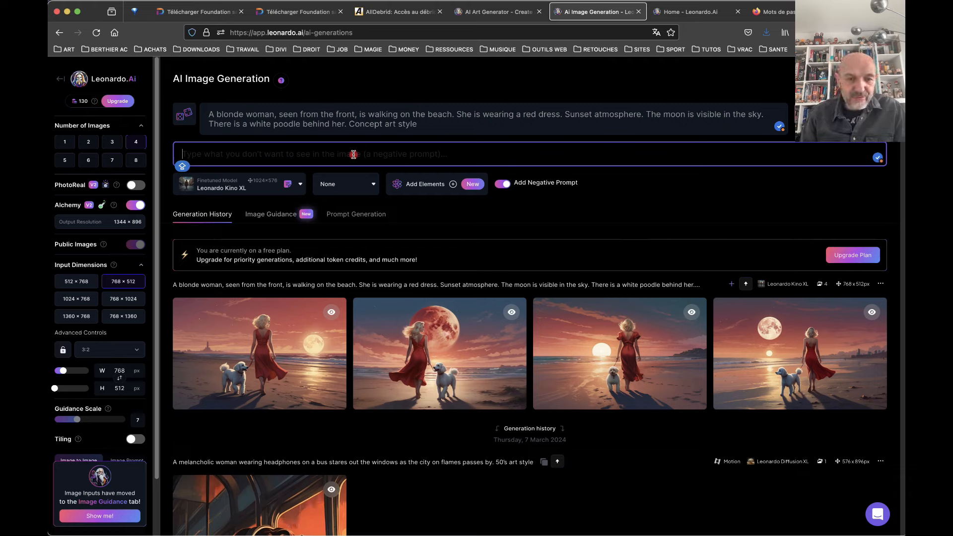
left_click(372, 186)
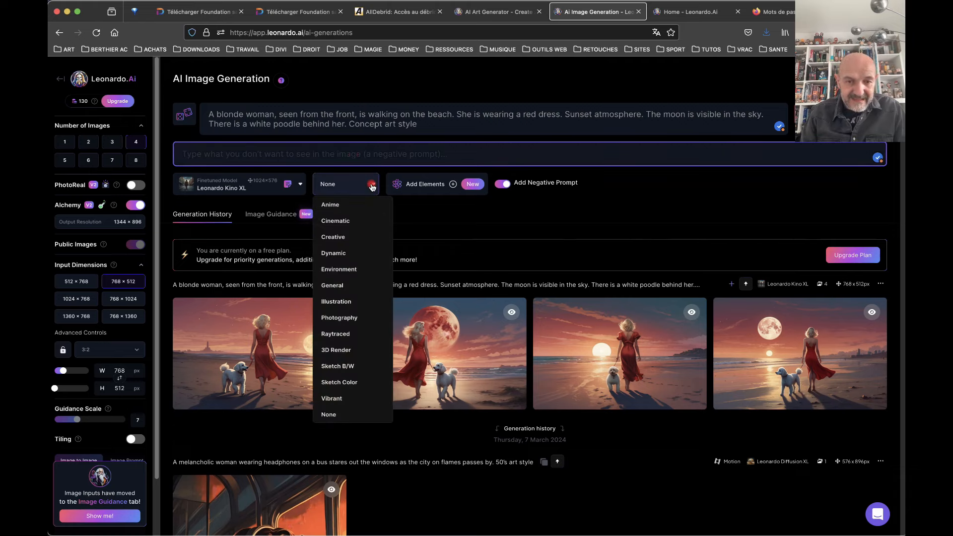
left_click(342, 222)
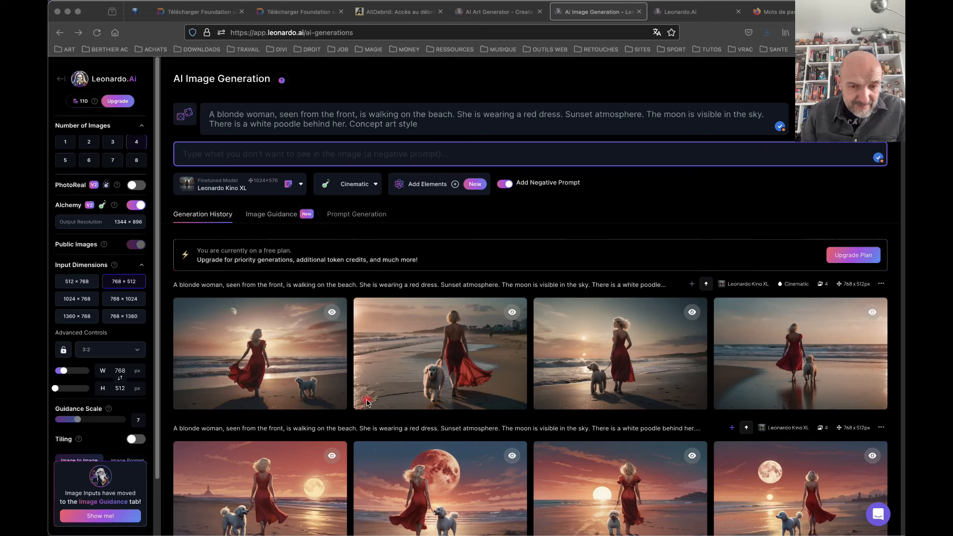
- View the four Cinematic beach images enlarged one after another and close the viewer
left_click(253, 349)
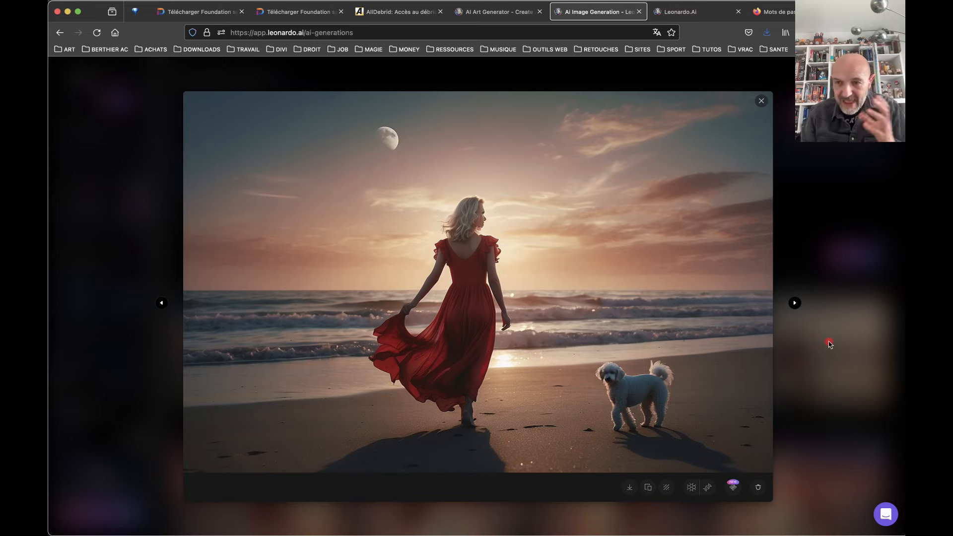
left_click(795, 302)
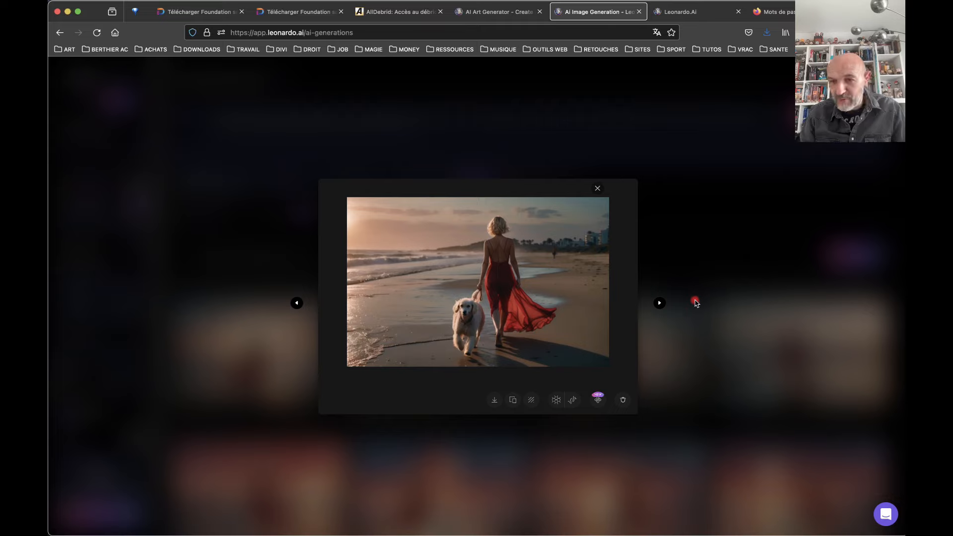
left_click(660, 304)
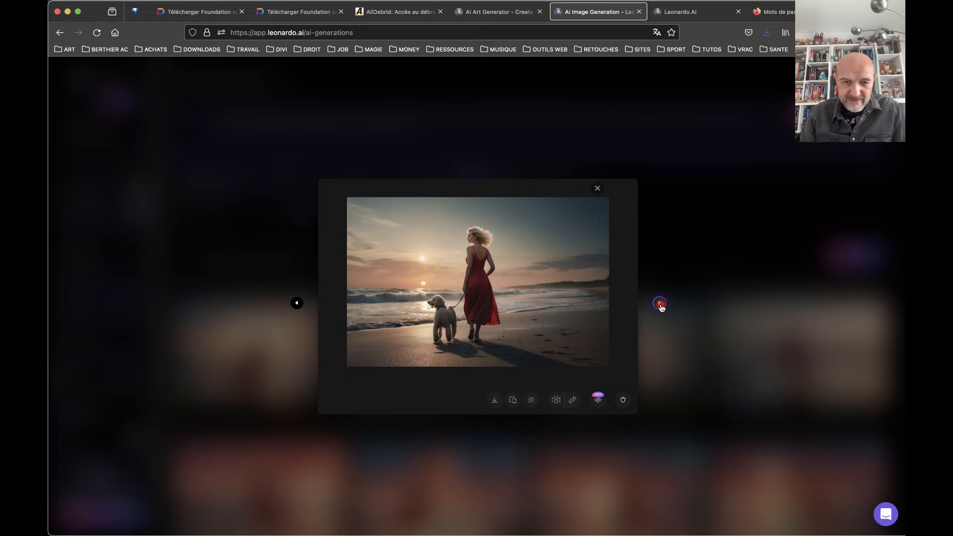
left_click(659, 304)
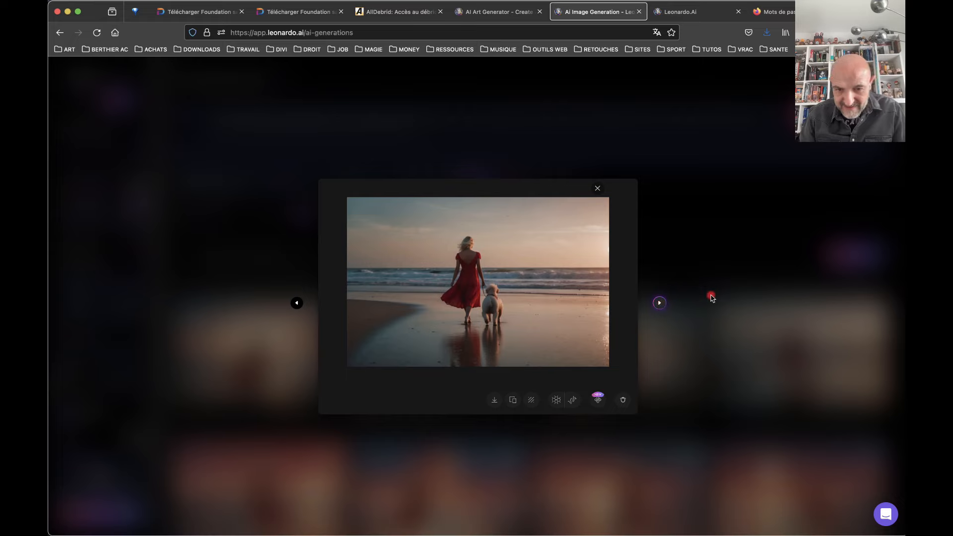
left_click(741, 297)
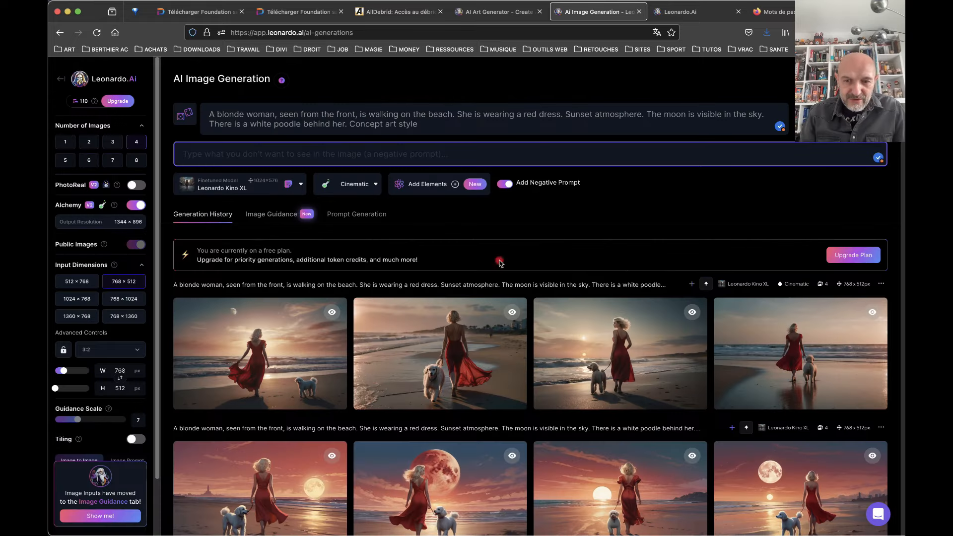
- Compare the Cinematic beach images with the earlier set generated without a preset style in the generation history
scroll(558, 293, "down", 1)
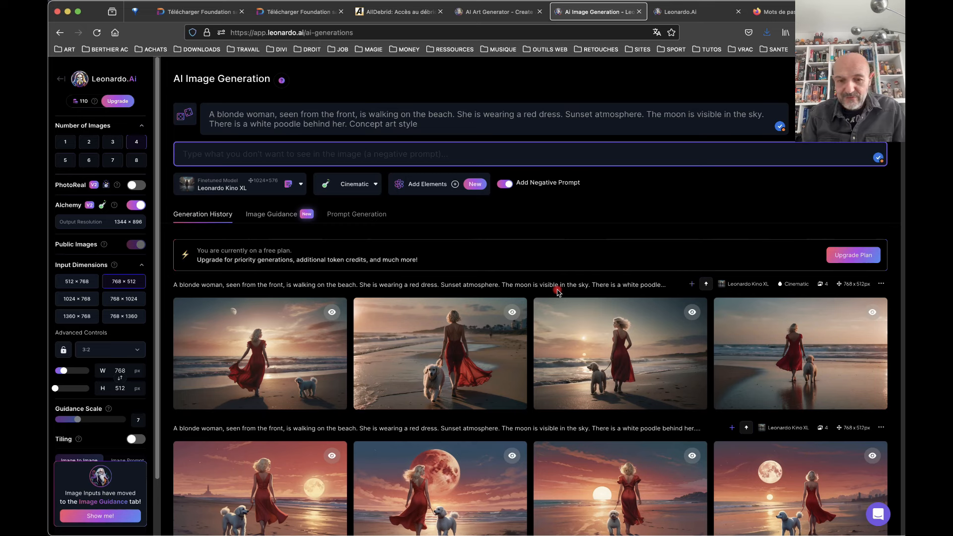
scroll(516, 381, "down", 3)
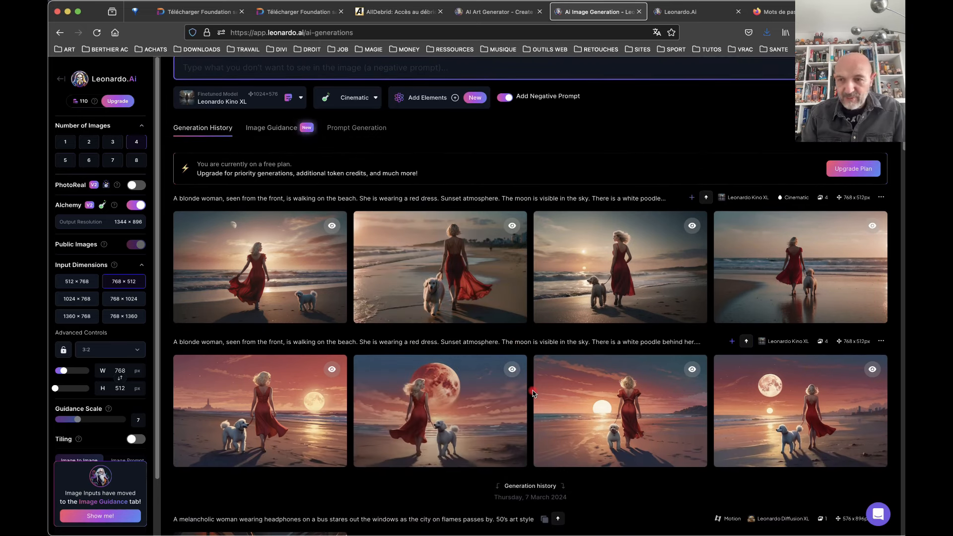
scroll(532, 393, "down", 5)
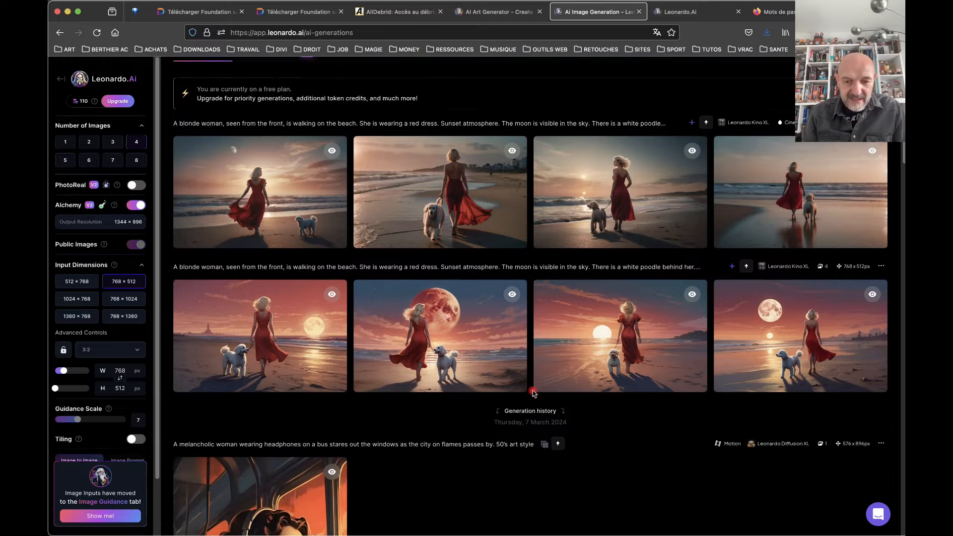
scroll(532, 394, "up", 3)
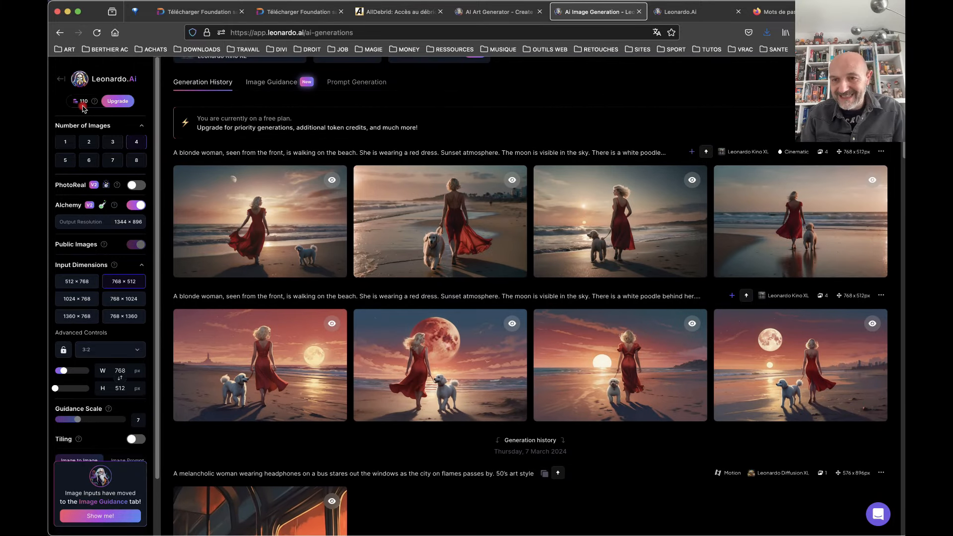
mouse_move(395, 267)
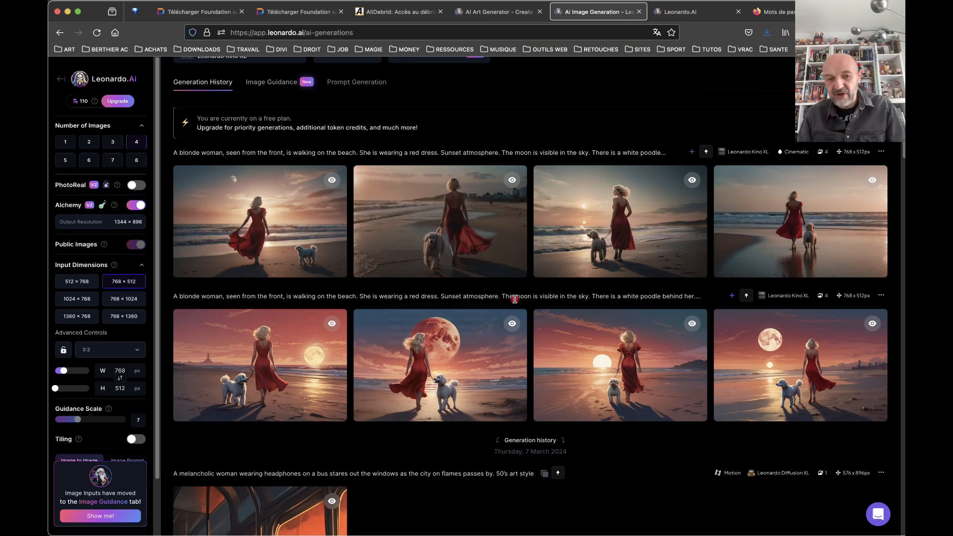
mouse_move(599, 213)
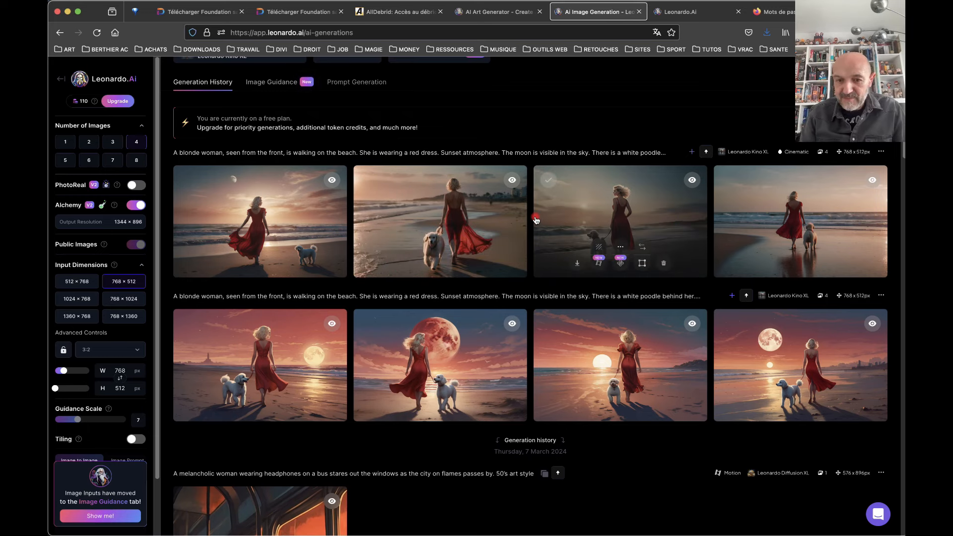
scroll(536, 225, "up", 3)
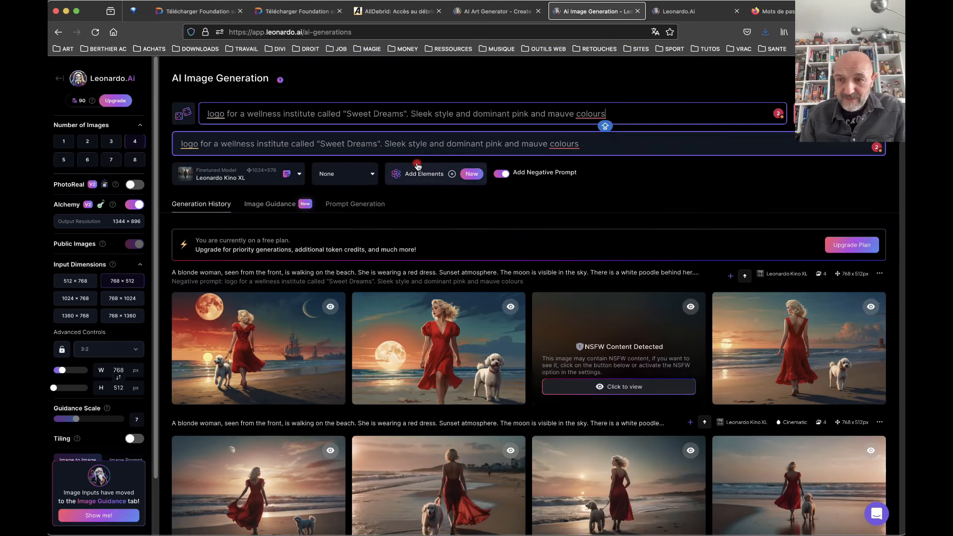
- Clear the negative prompt and generate four images from the "Sweet Dreams" wellness institute logo prompt with no preset style
left_click(581, 144)
key("super+a")
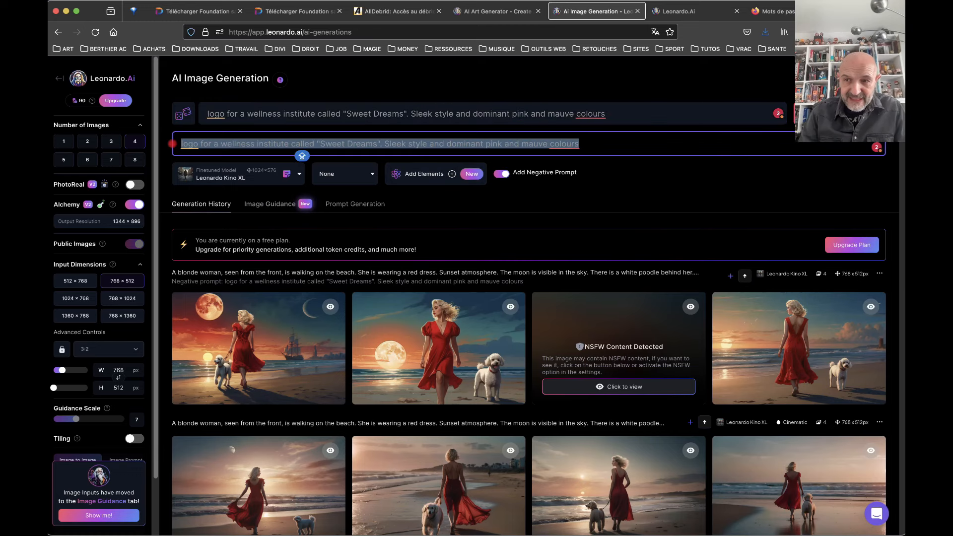
key("BackSpace")
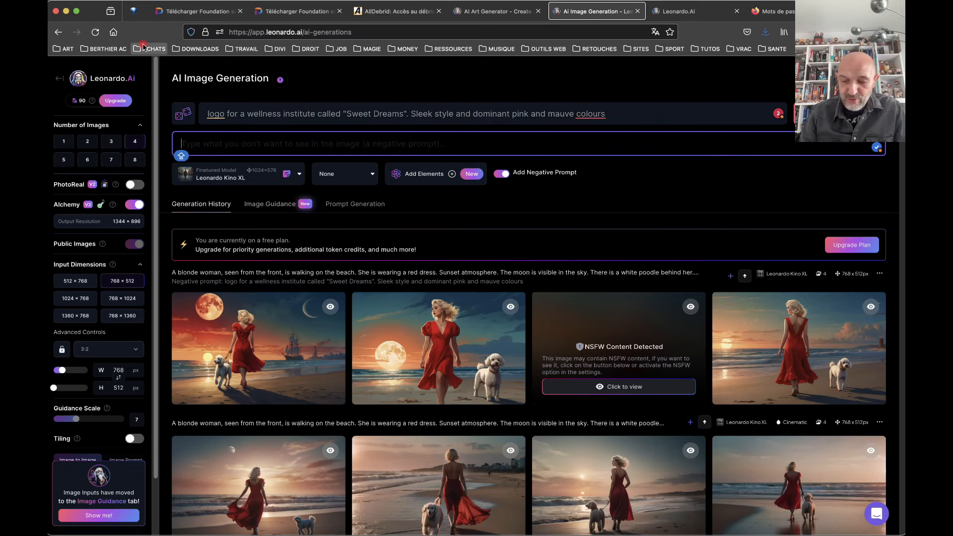
key("ctrl+Return")
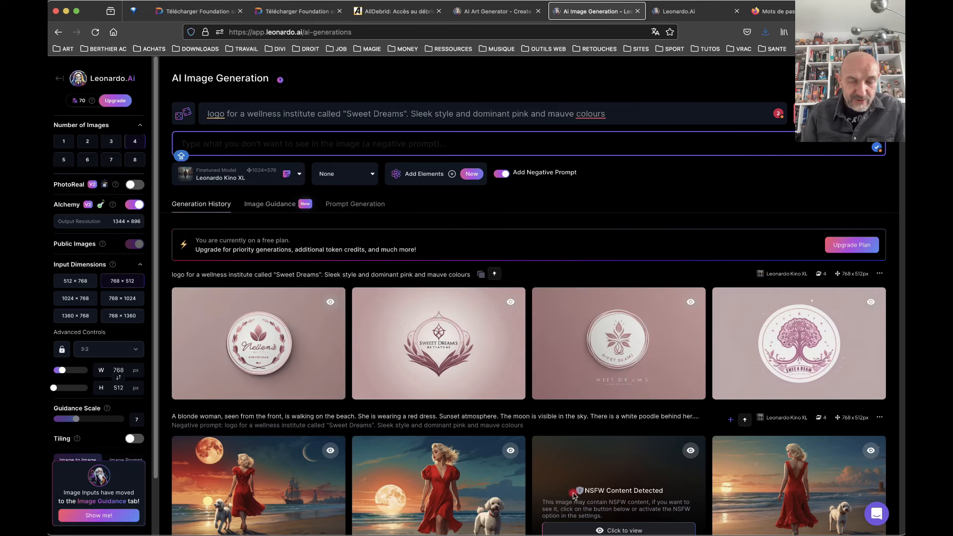
- View the four generated logos enlarged to check their lettering, and look back through the earlier beach generations
left_click(292, 348)
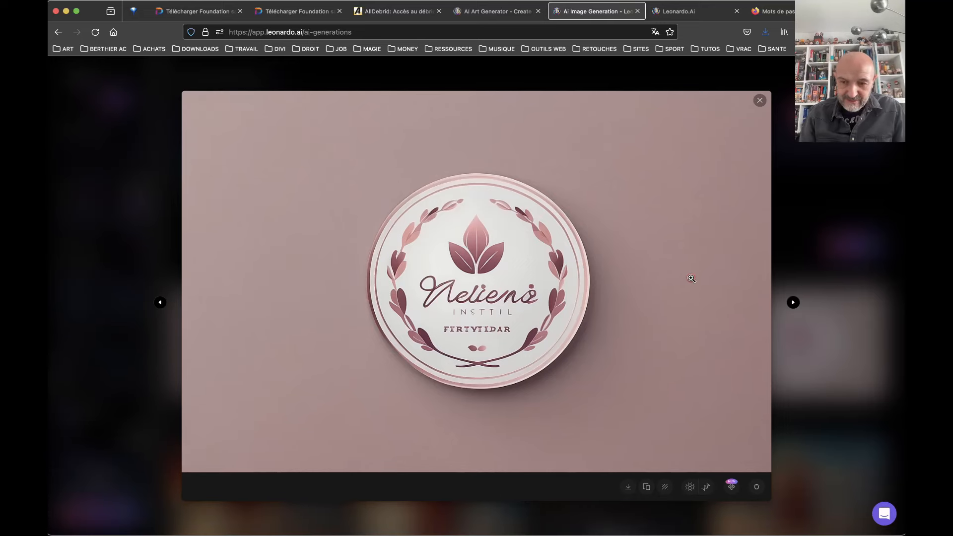
left_click(794, 303)
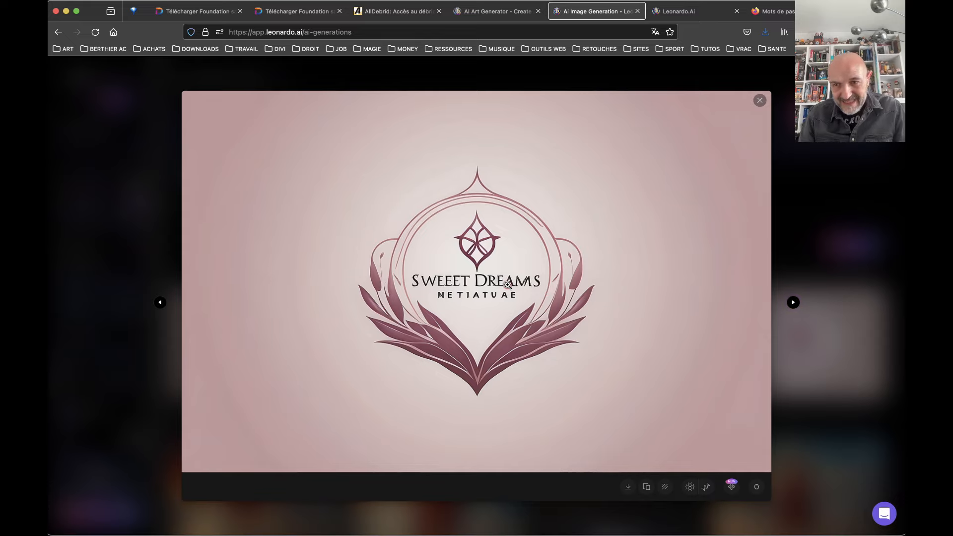
left_click(531, 290)
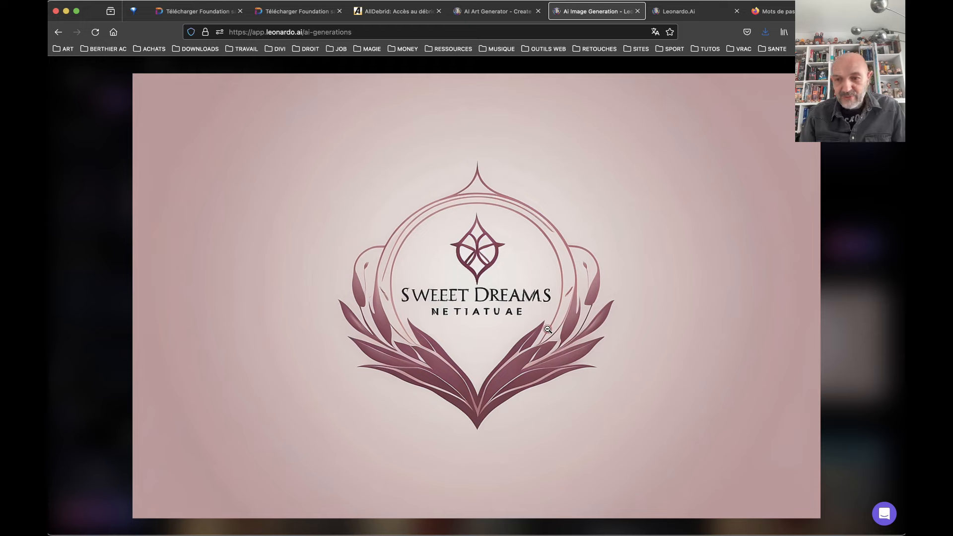
left_click(843, 323)
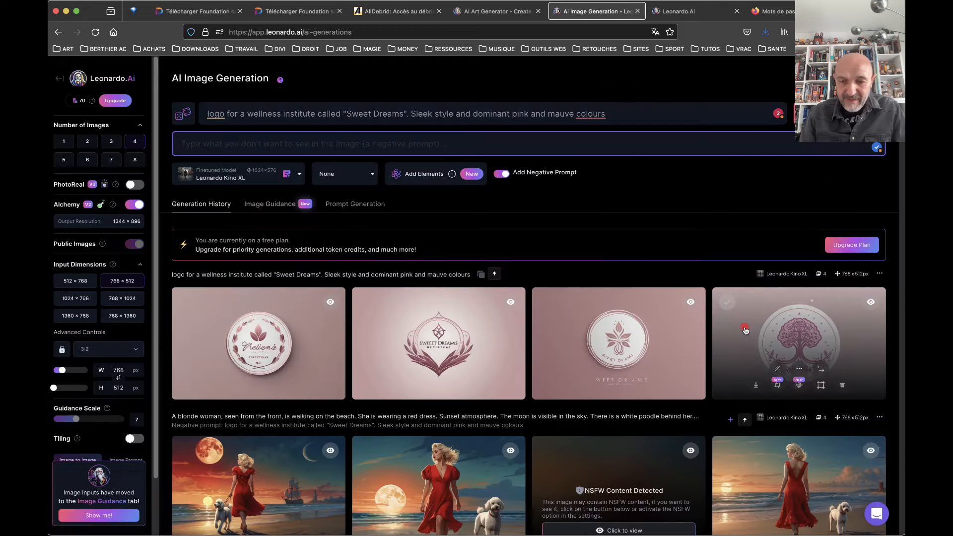
left_click(636, 358)
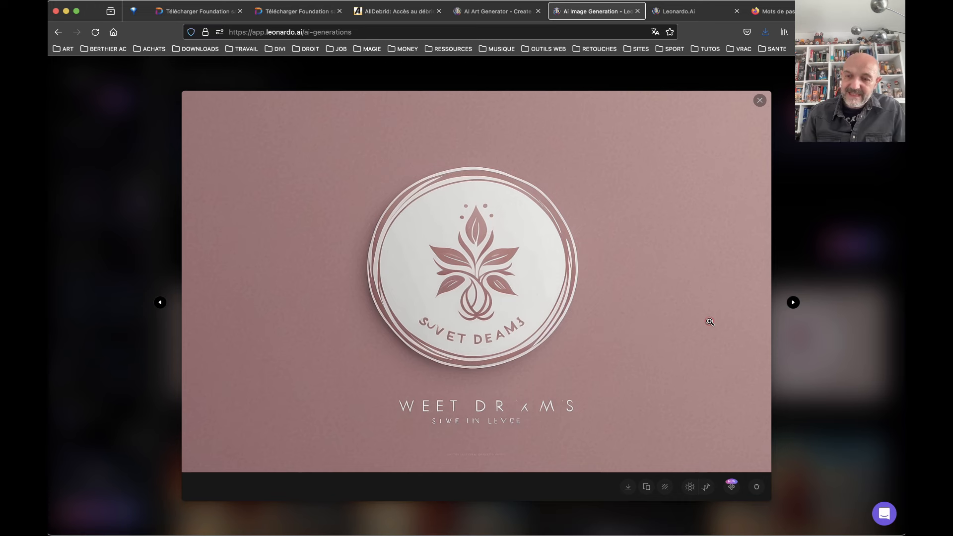
left_click(806, 263)
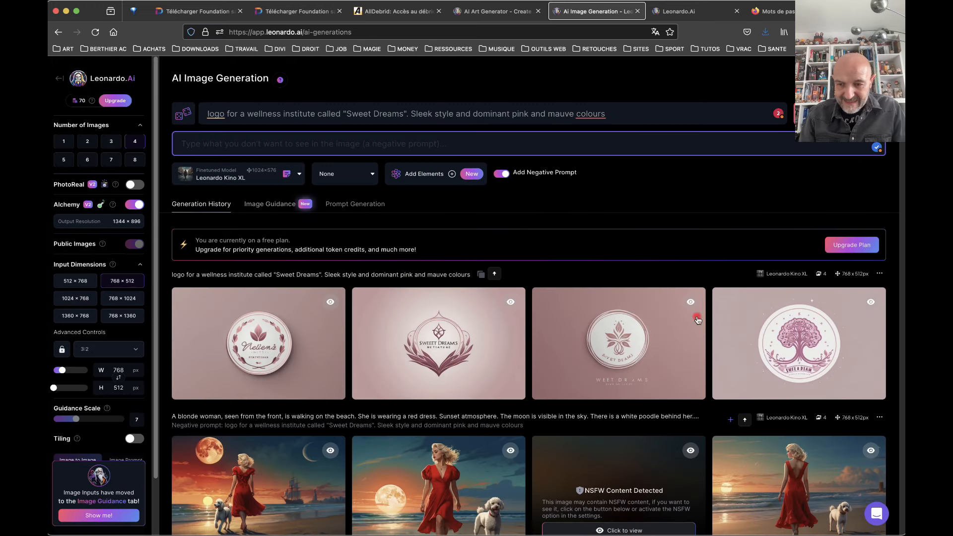
left_click(790, 345)
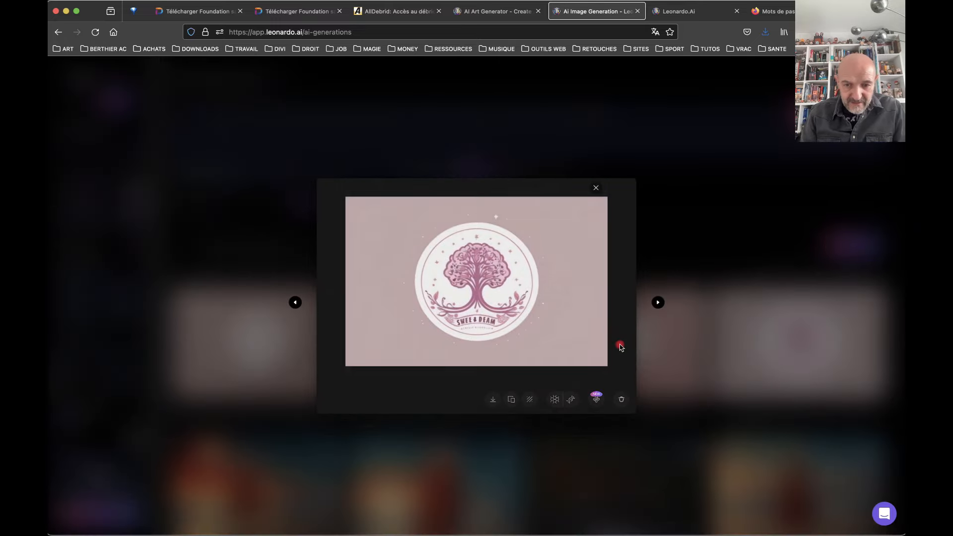
left_click(483, 312)
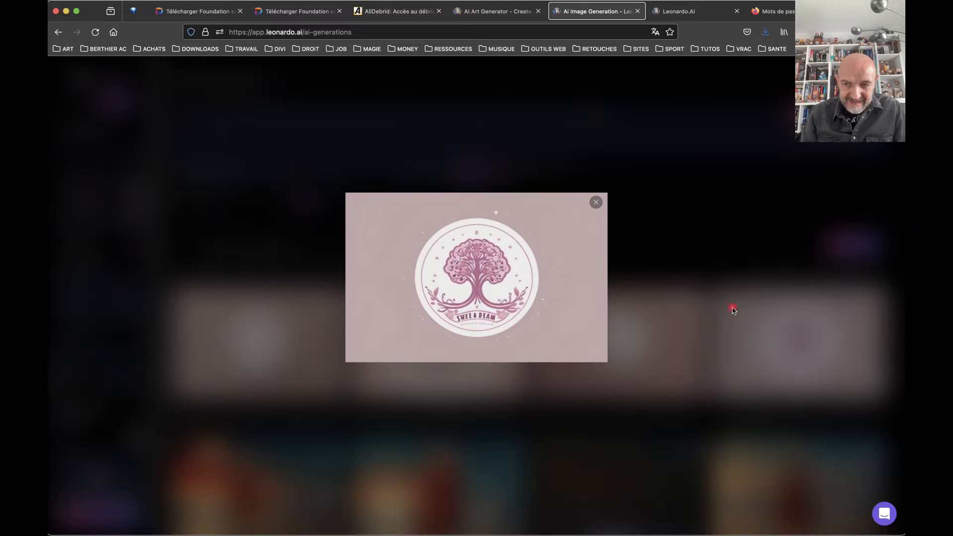
left_click(777, 317)
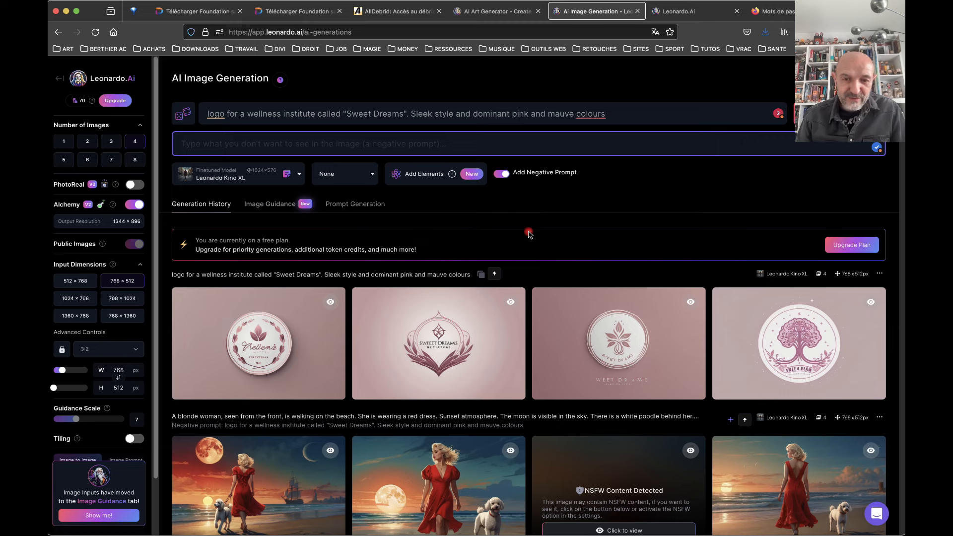
scroll(516, 422, "down", 7)
scroll(516, 422, "down", 1)
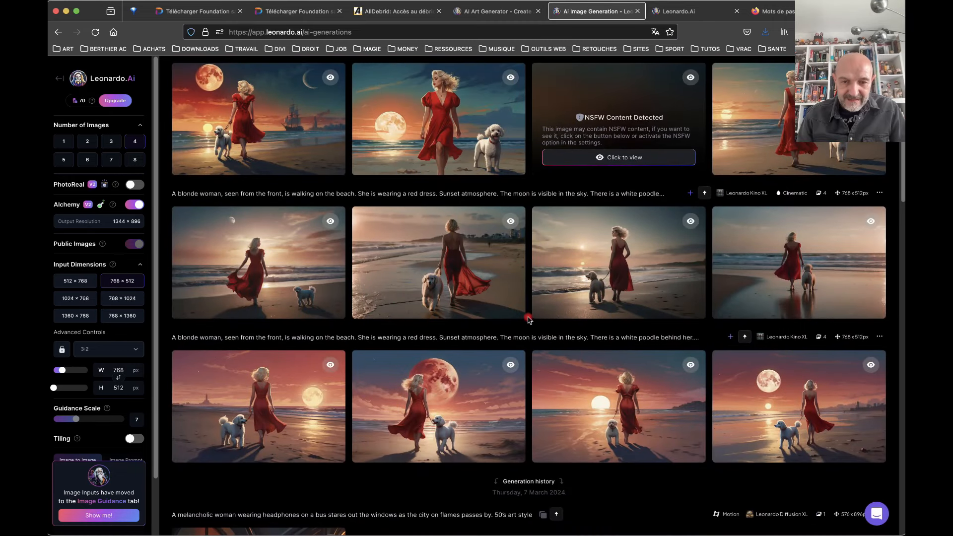
scroll(528, 319, "up", 8)
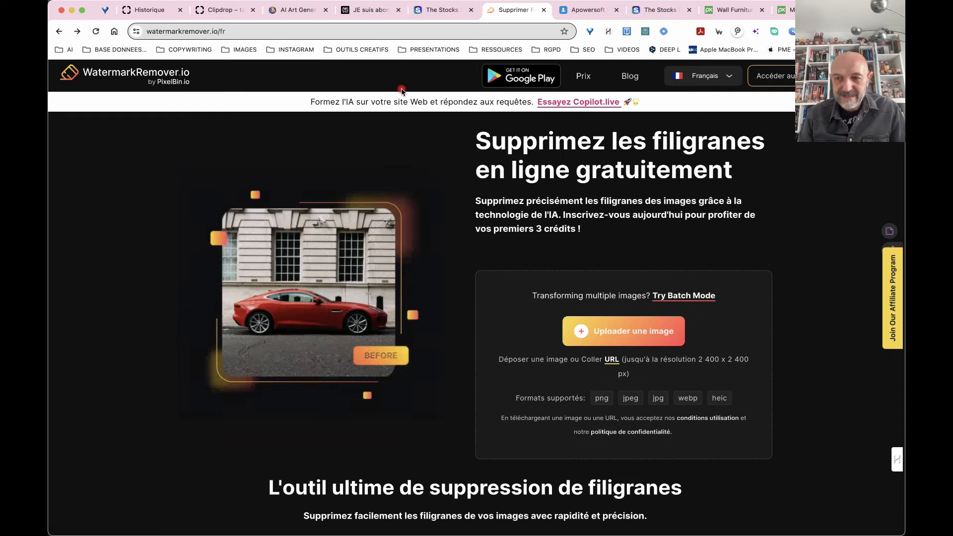
- Switch to Apowersoft's online Watermark Remover page and look through its photo and video watermark removal options and examples
left_click(587, 12)
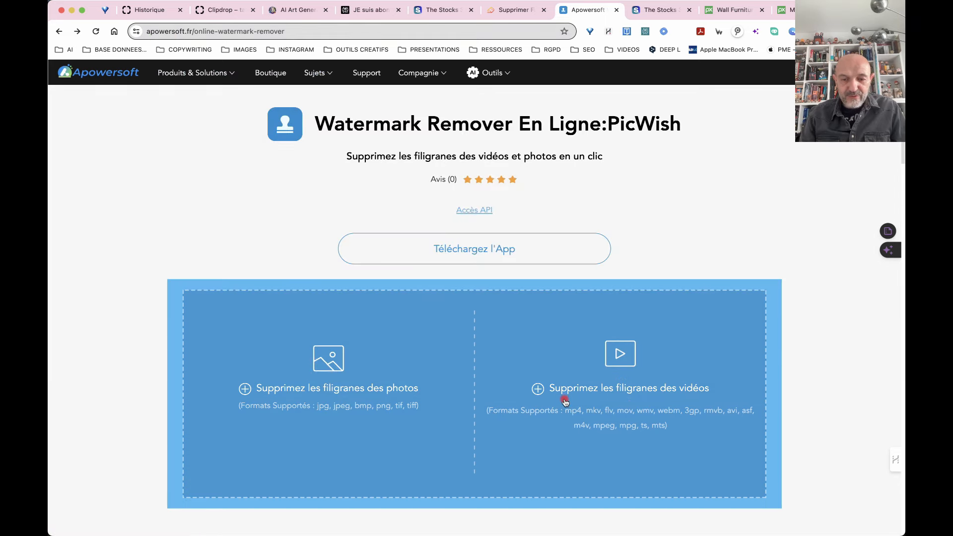
scroll(596, 397, "down", 5)
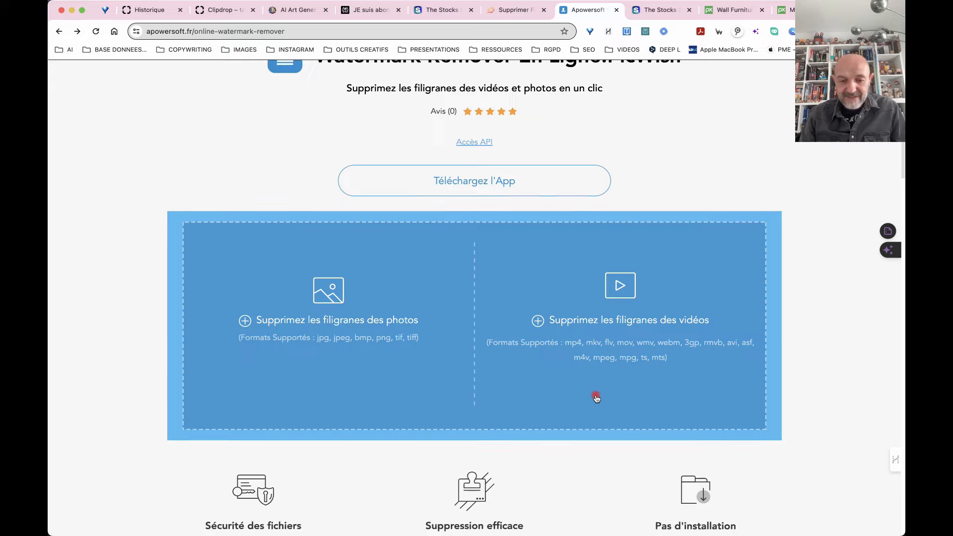
scroll(596, 397, "up", 3)
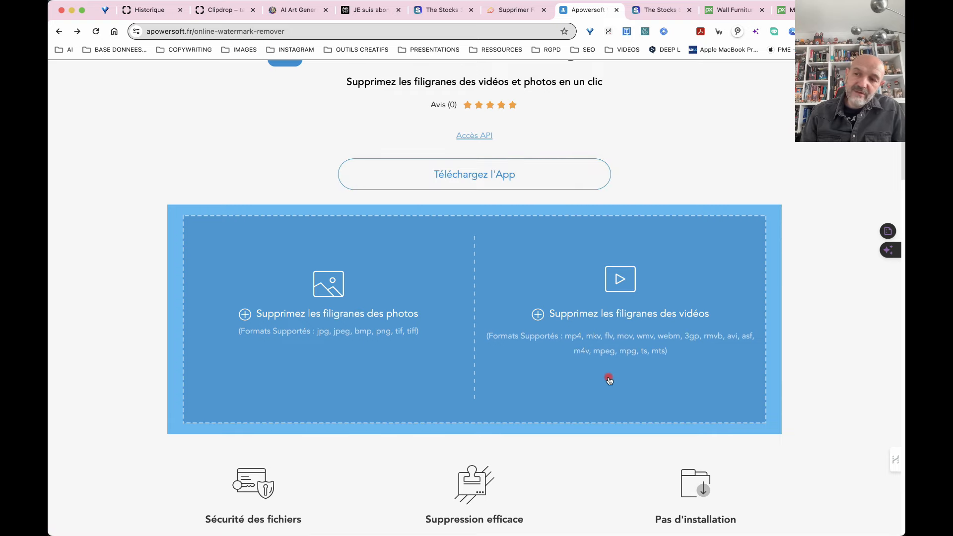
scroll(610, 378, "down", 5)
scroll(609, 379, "down", 8)
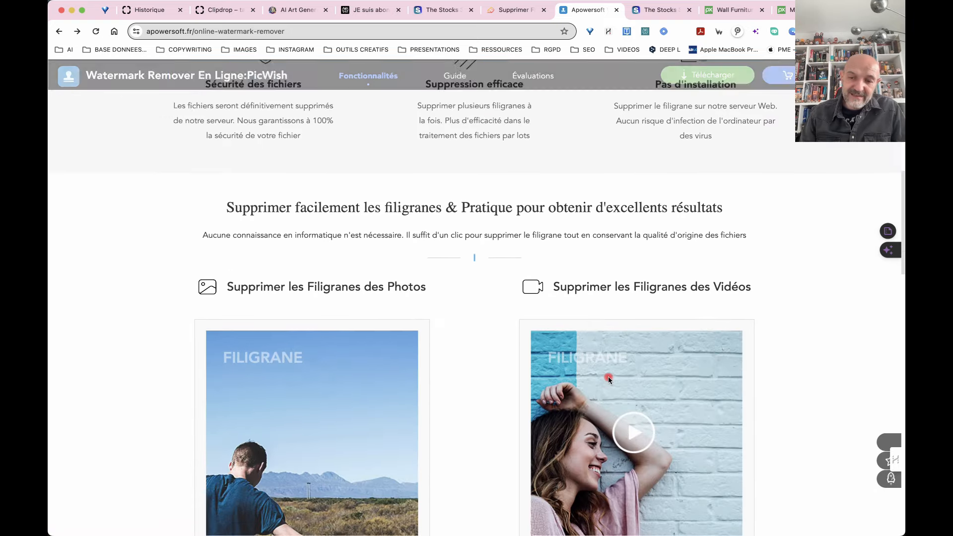
scroll(610, 379, "down", 5)
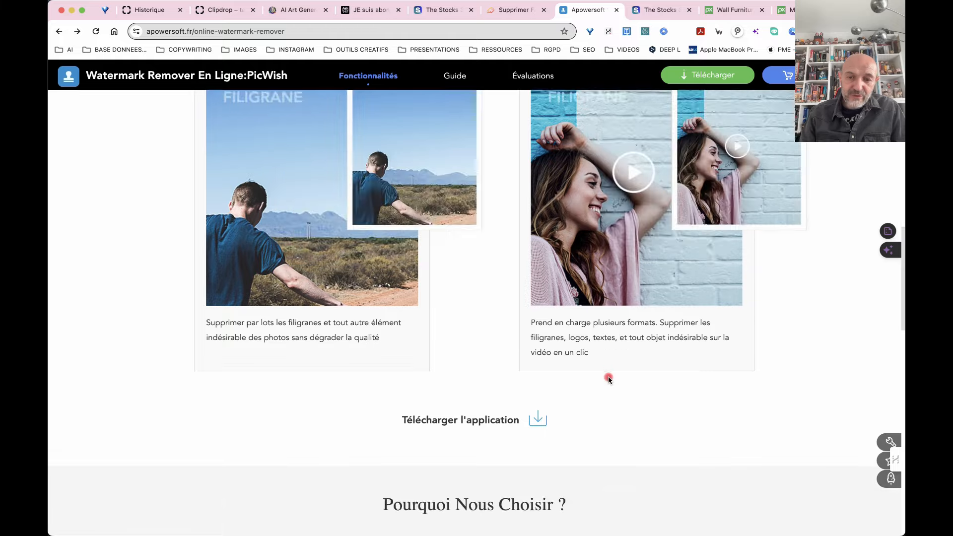
- Look over the user reviews further down the Watermark Remover page and return to its photo and video upload area
scroll(610, 378, "down", 5)
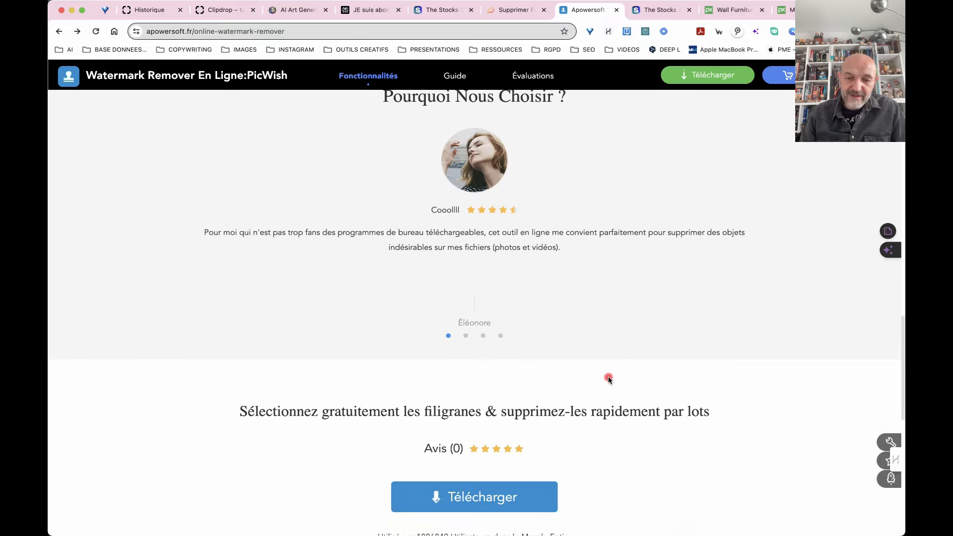
scroll(609, 379, "up", 6)
scroll(609, 379, "up", 12)
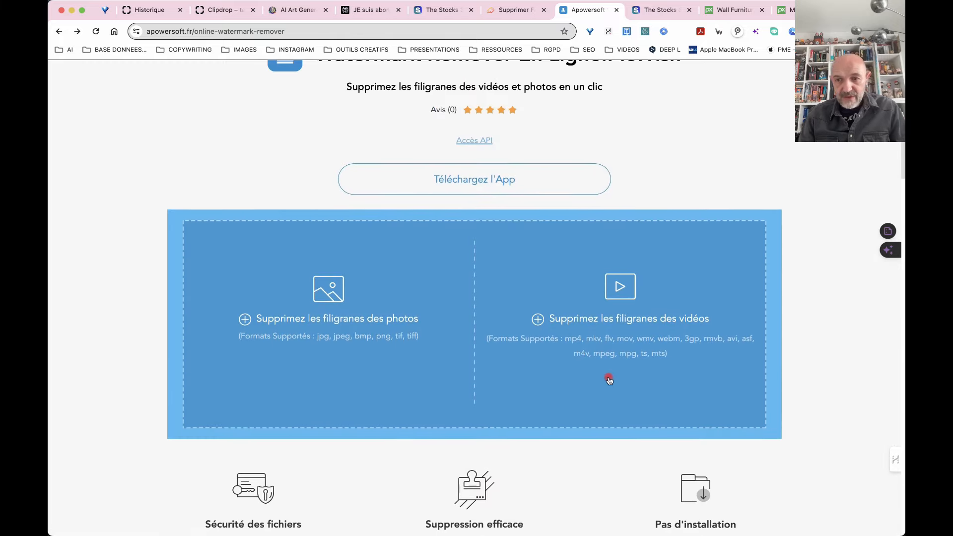
scroll(610, 380, "up", 2)
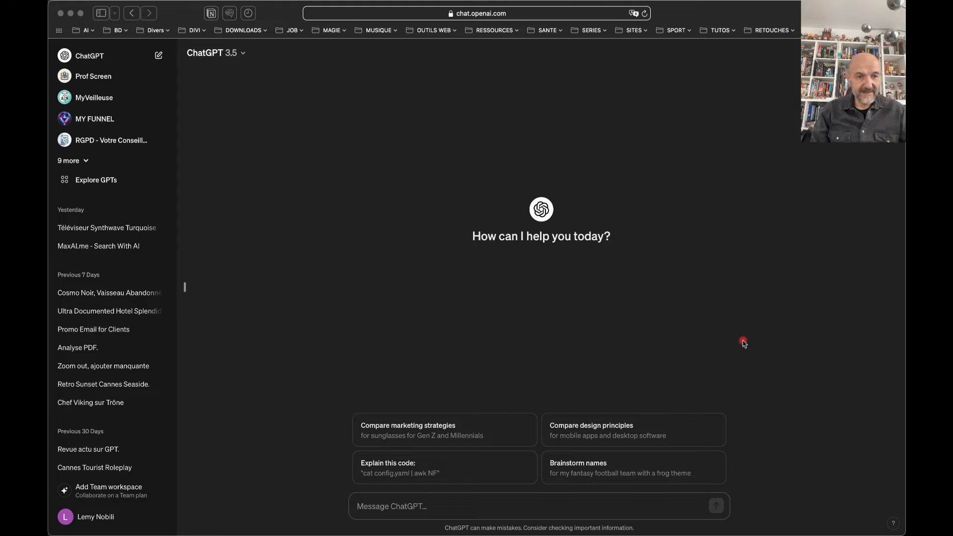
- Switch to ChatGPT and open the Photorealistic Prompt Creator GPT from the full list of GPTs
left_click(88, 163)
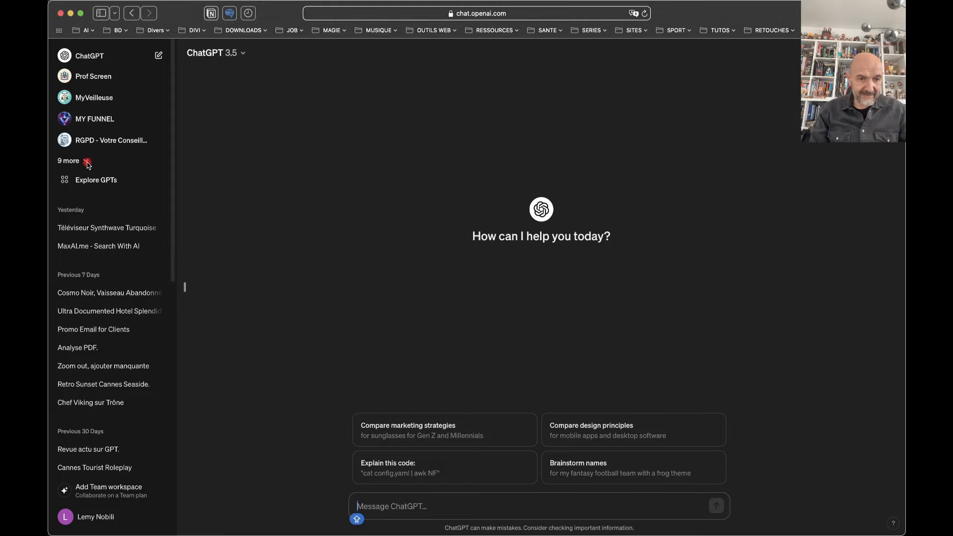
left_click(84, 162)
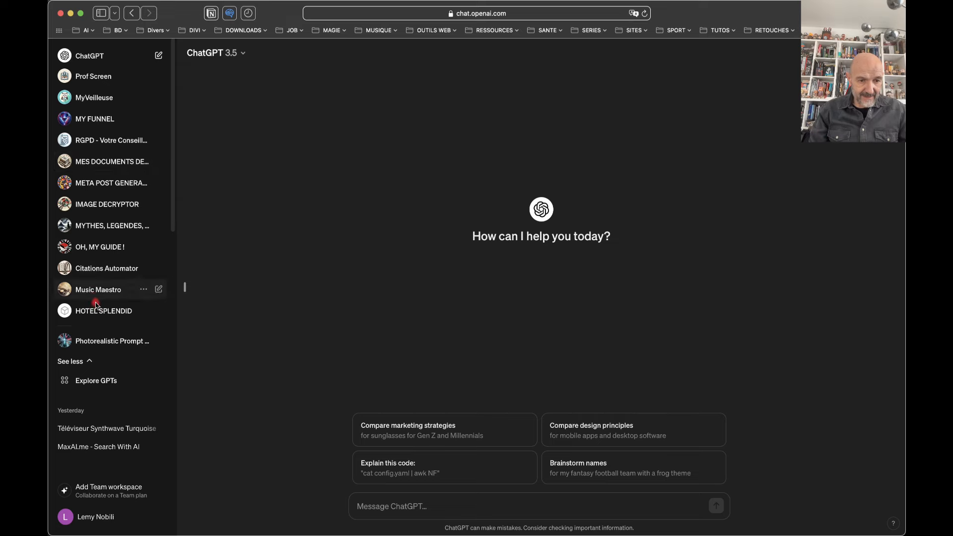
left_click(97, 341)
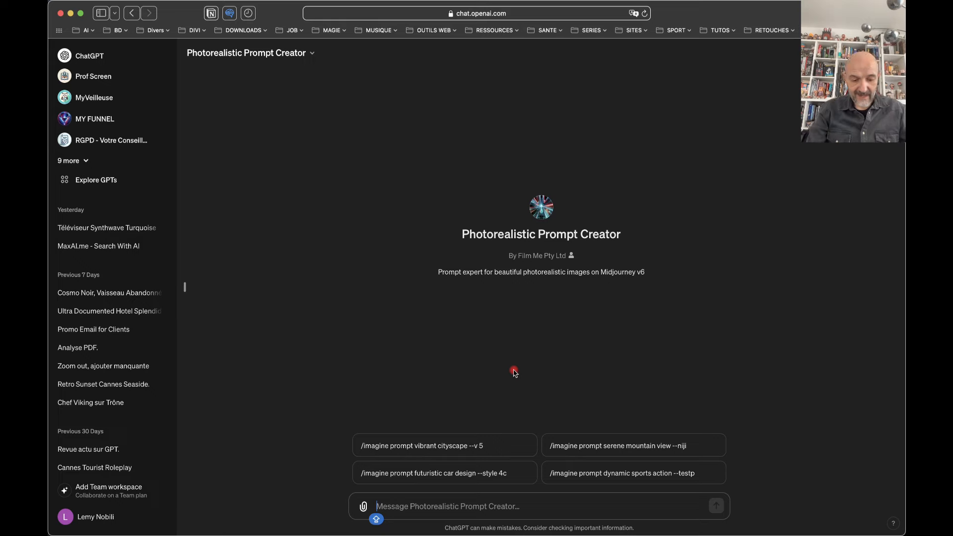
- Enter the prompt "une femme à la robe rouge marche sur la plage. elle est avec un caniche blanc. Lune en arrière-plan. Soleil couchant. Ambiance cinématographique"
left_click(401, 495)
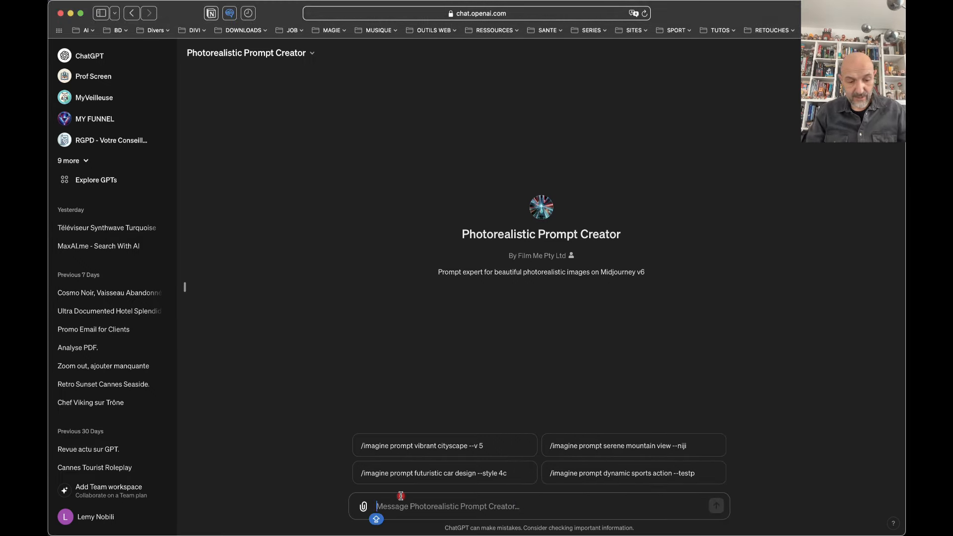
type("une femme")
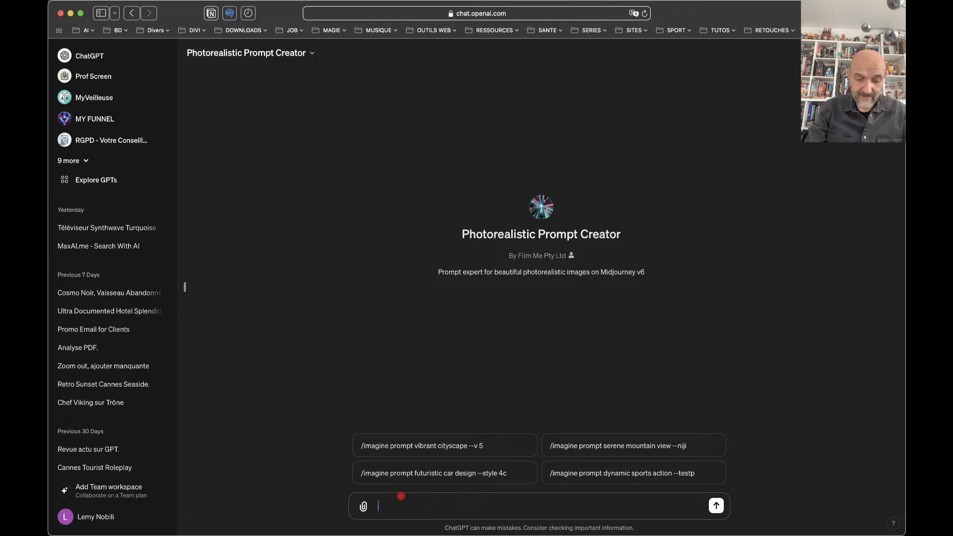
type(" à ")
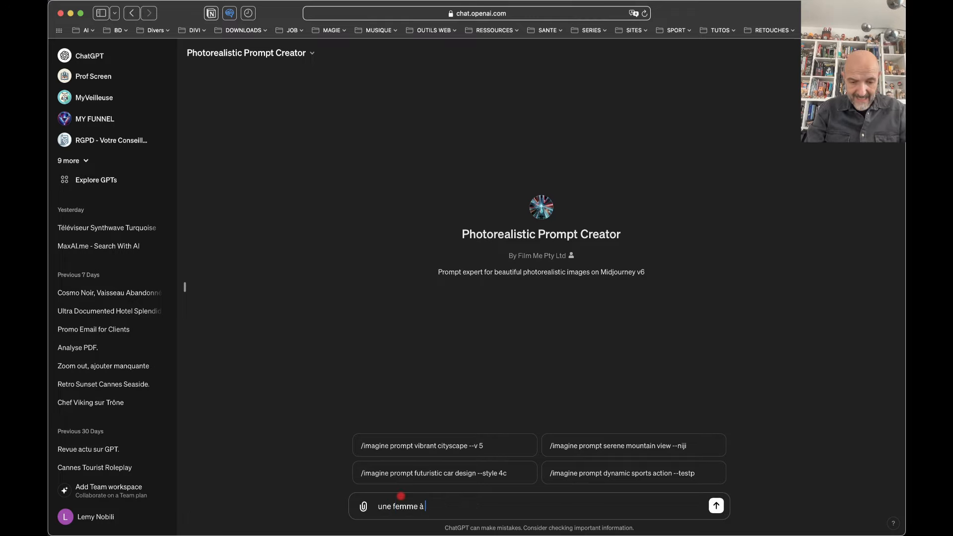
type("la robe rou")
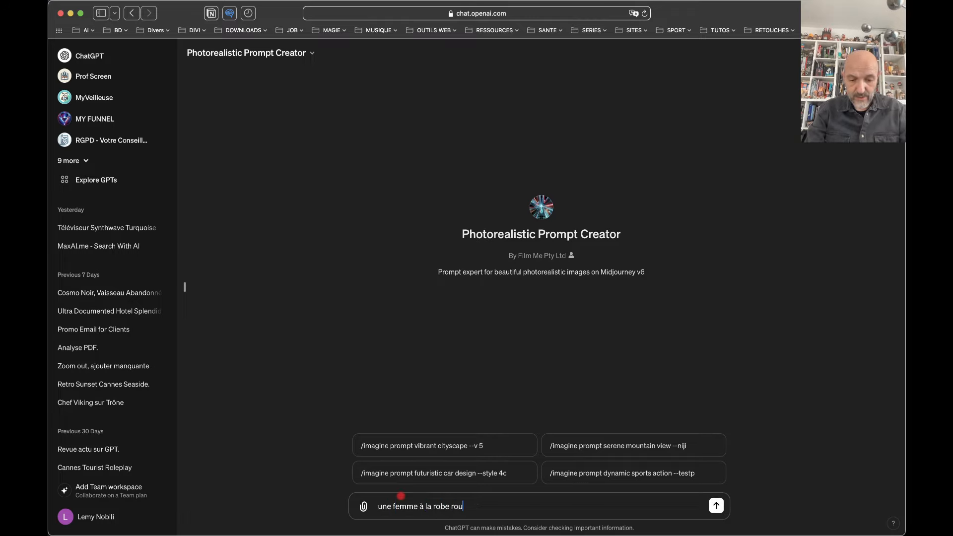
type("ge marche sur la p")
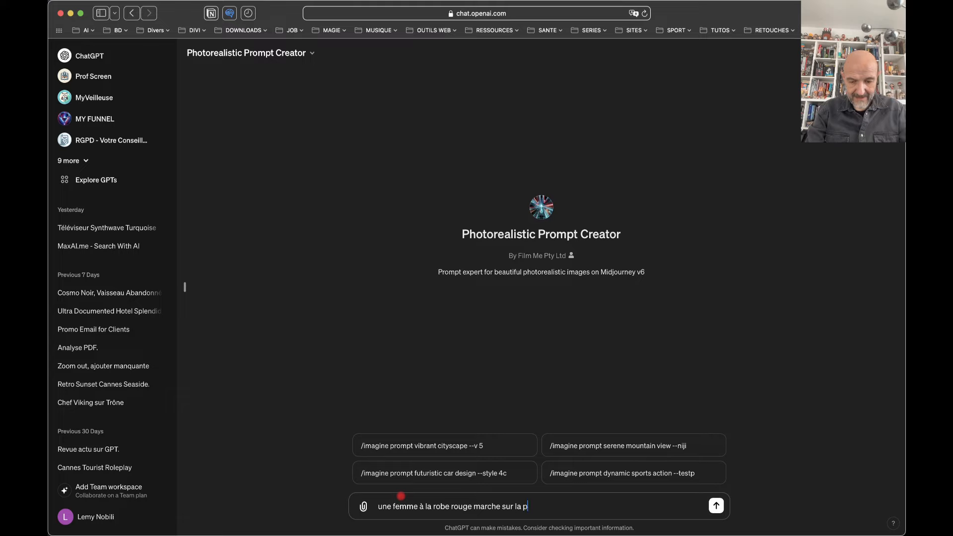
type("lage. ell")
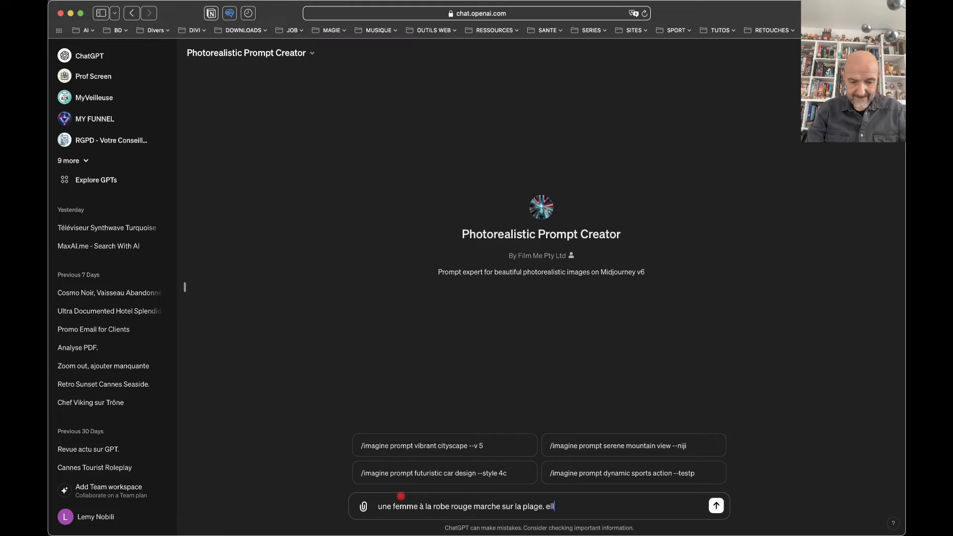
type("e est avec un canic")
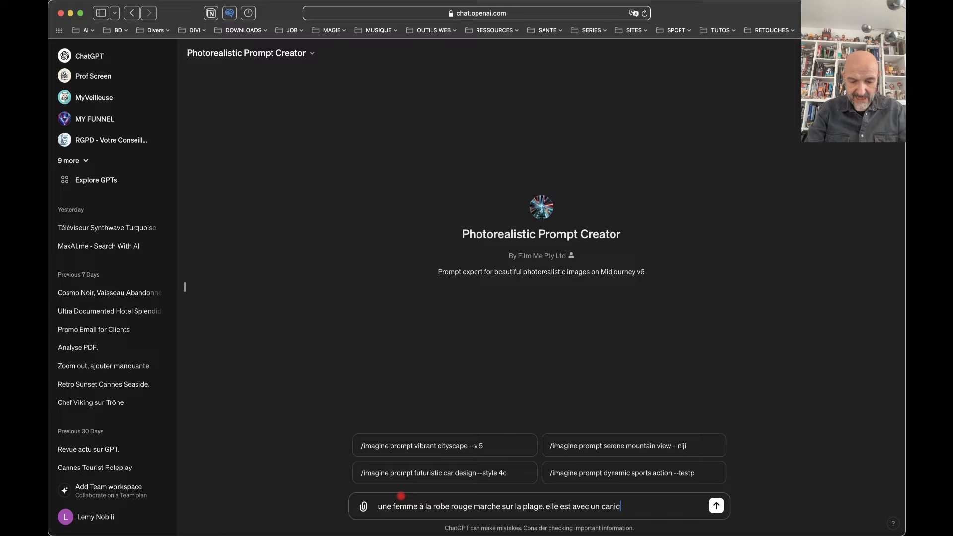
type("he blanc")
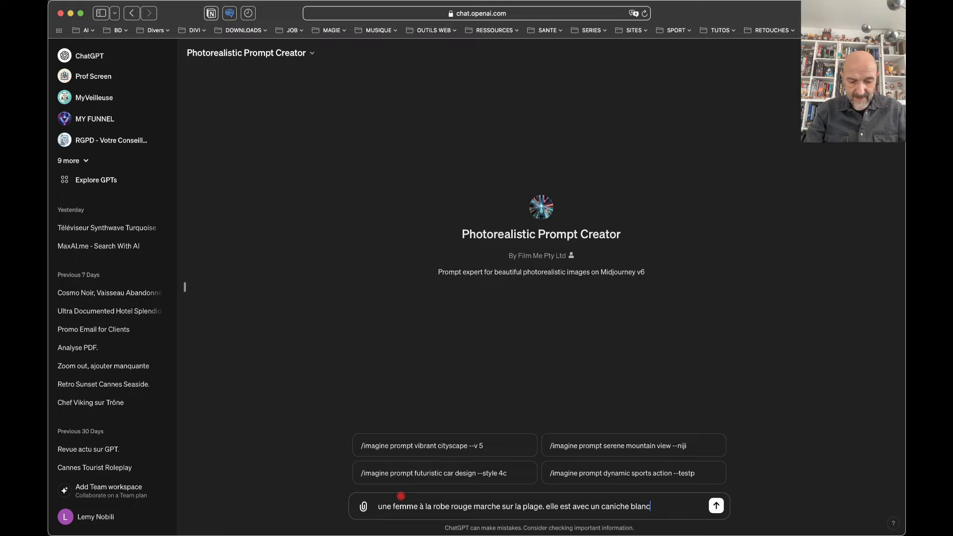
type(". ")
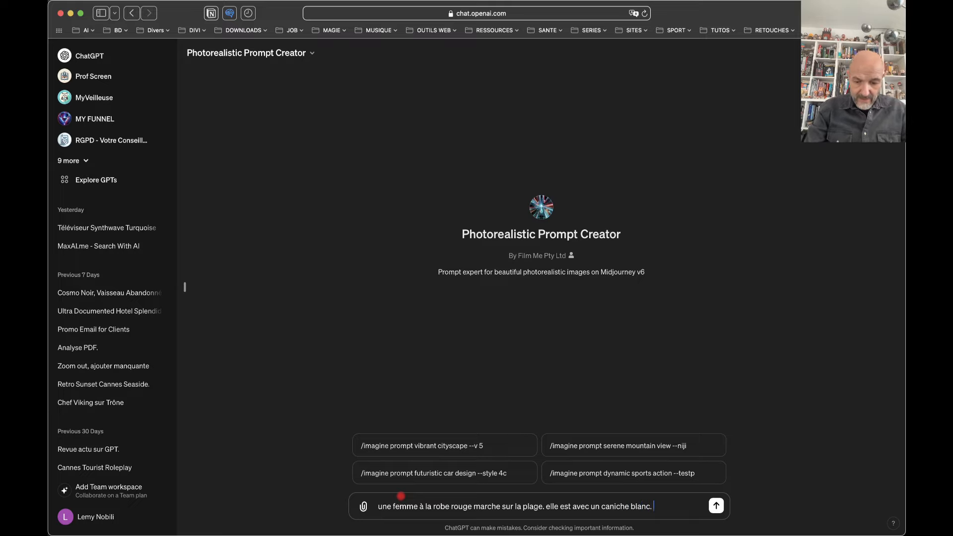
type("Lune en ar")
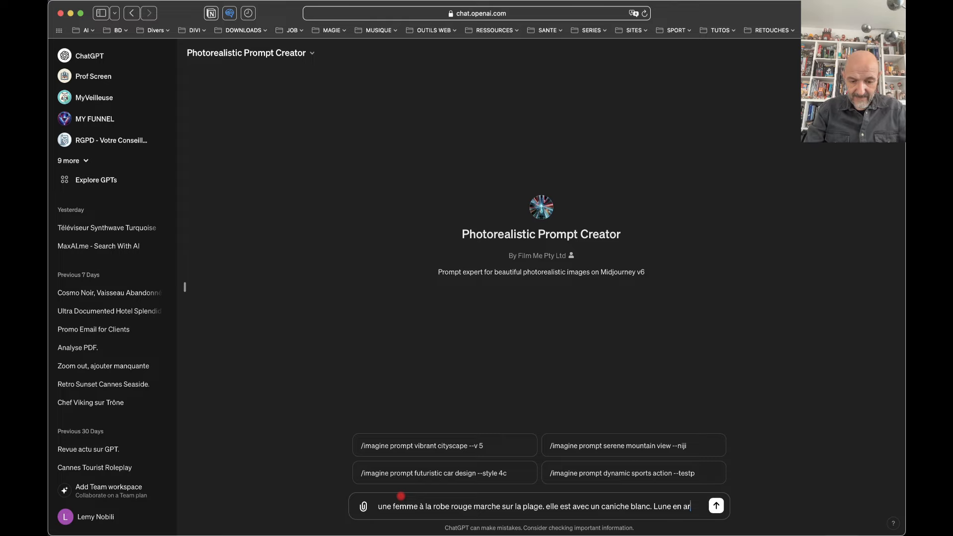
type("rière-plan. Soleil couchan")
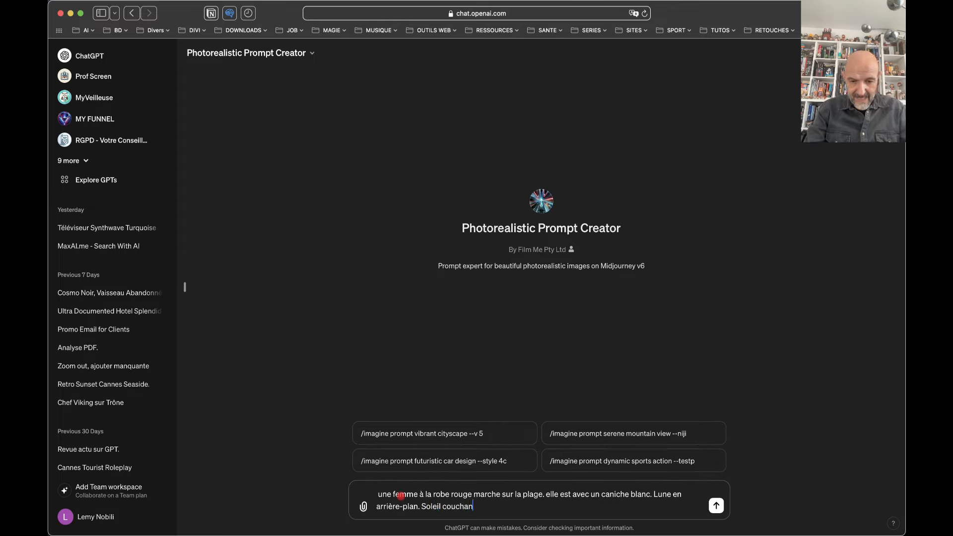
type("t. Am")
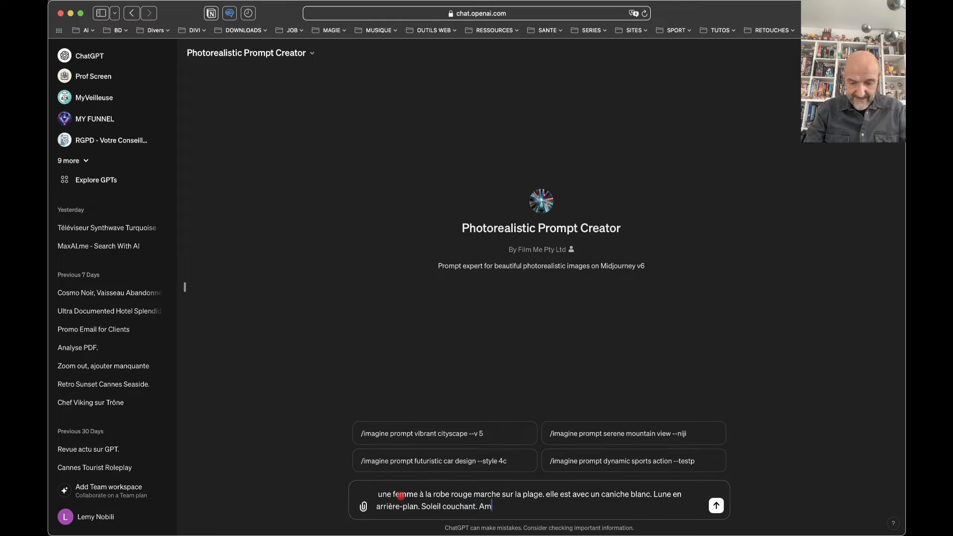
type("biance cinémato")
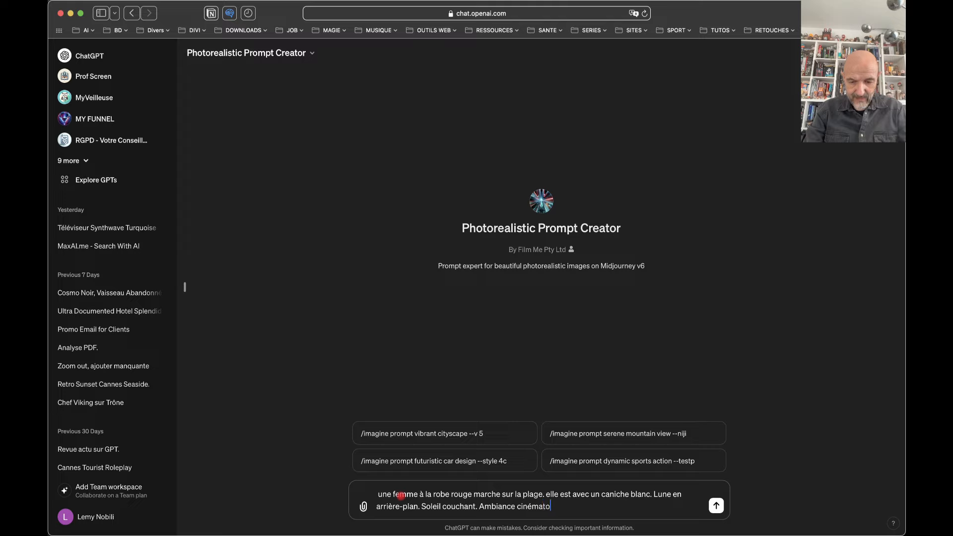
type("graphique")
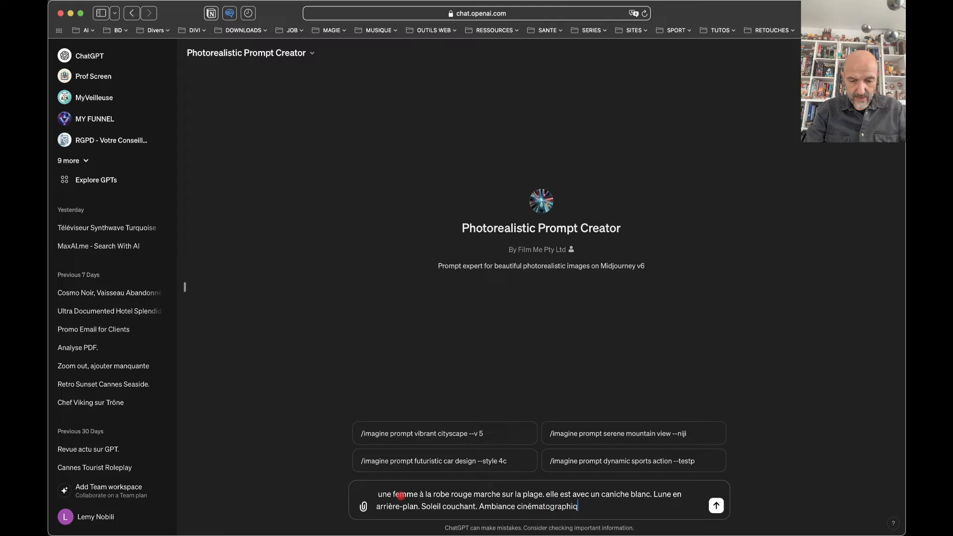
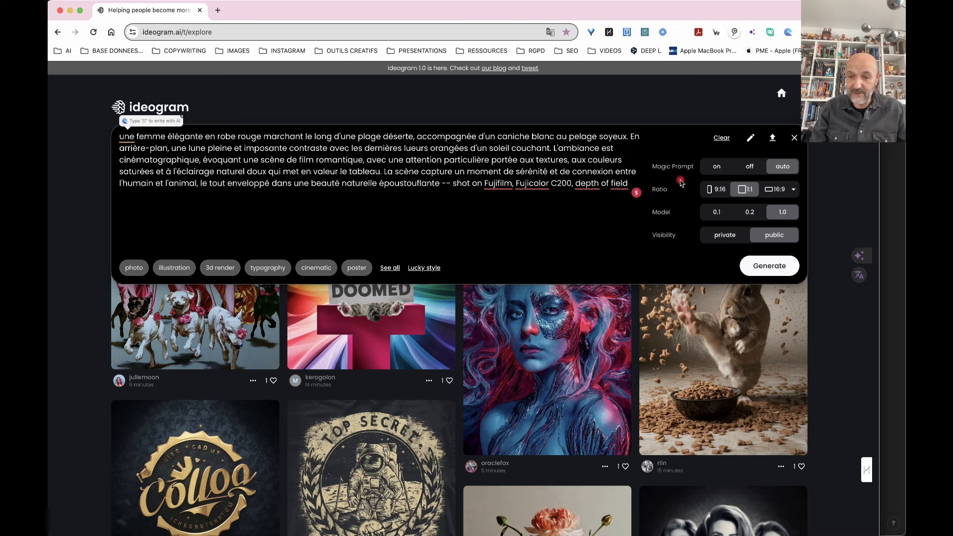
- Set Ideogram's ratio to 16:9, replace the French beach prompt with its DeepL translation into British English, and generate the images
left_click(772, 191)
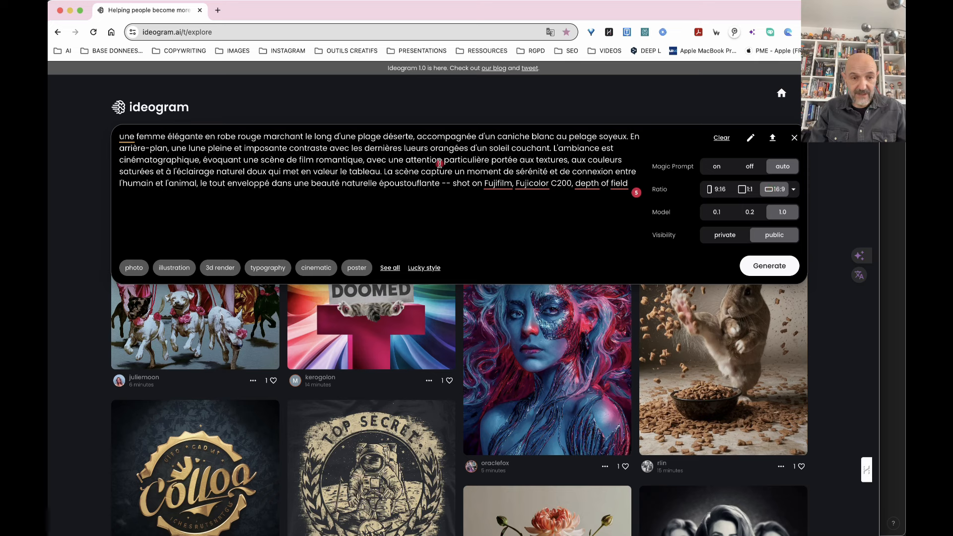
left_click(316, 178)
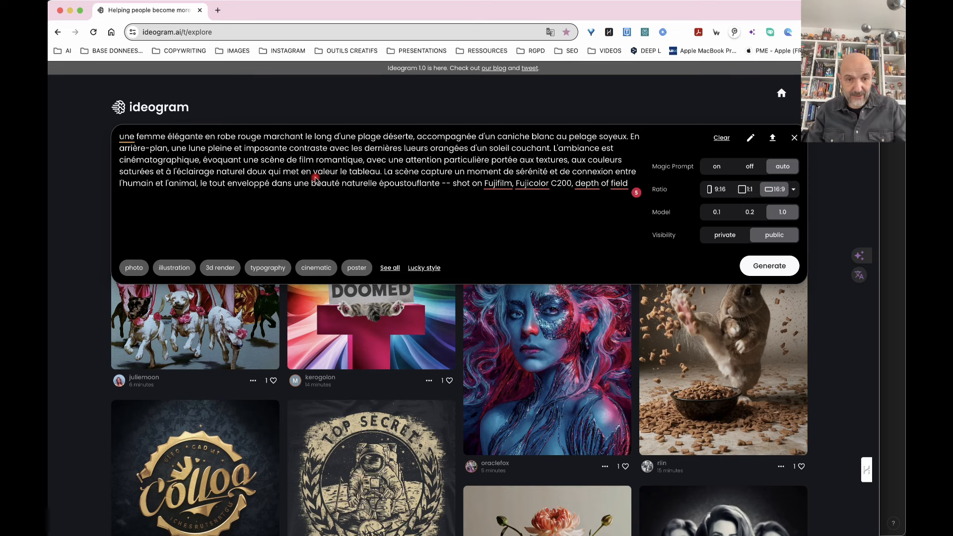
key("super+a")
key("super+c")
key("super+c")
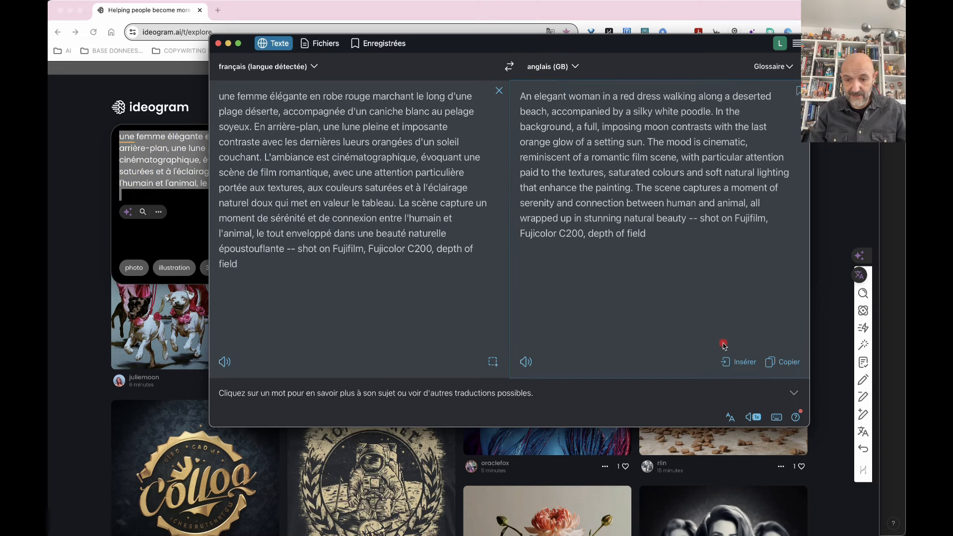
left_click(736, 362)
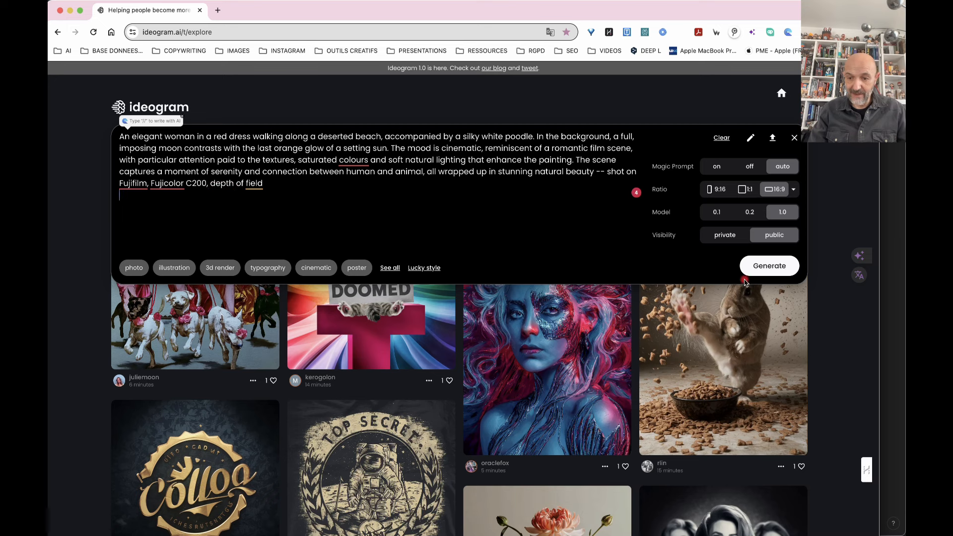
left_click(771, 267)
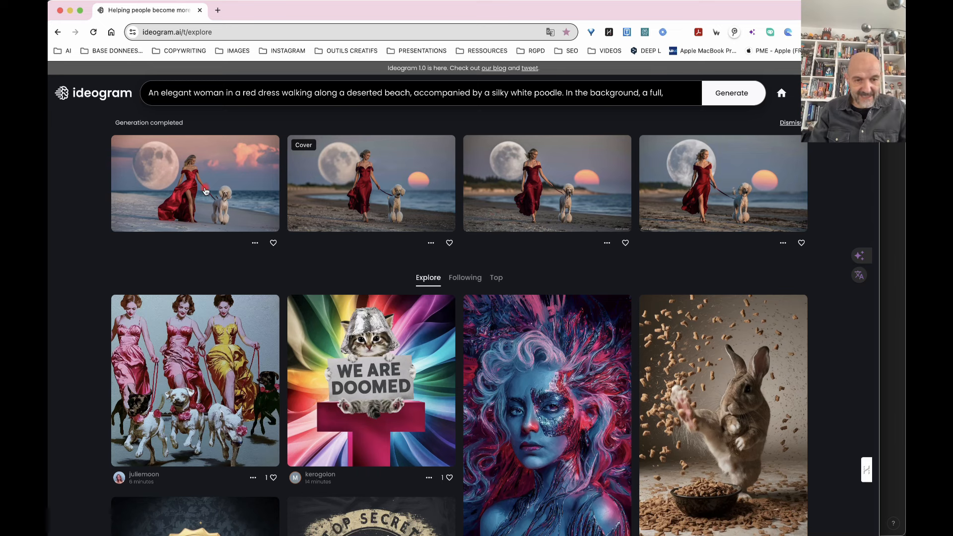
- View each of the four generated images of the woman in red with the poodle enlarged, comparing moon, sunset and details
left_click(205, 191)
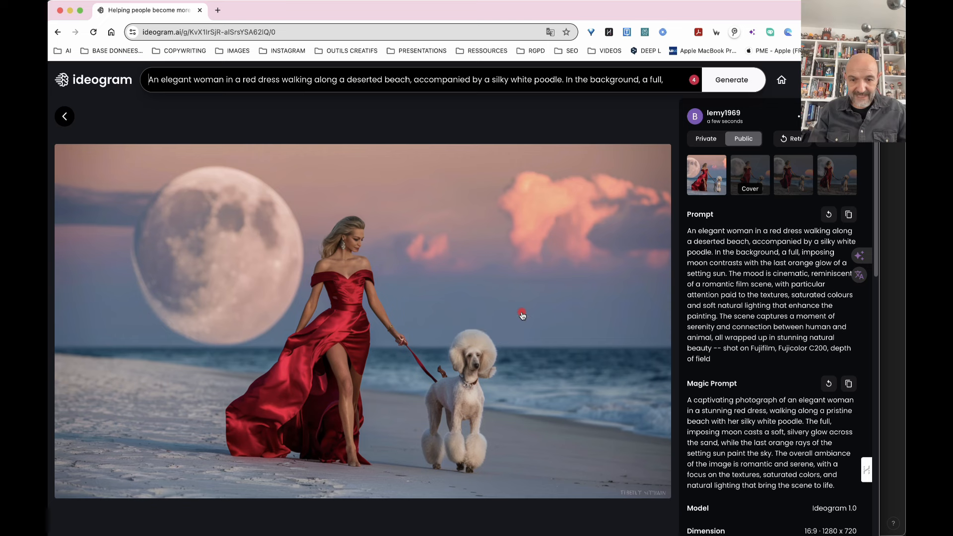
scroll(522, 314, "down", 2)
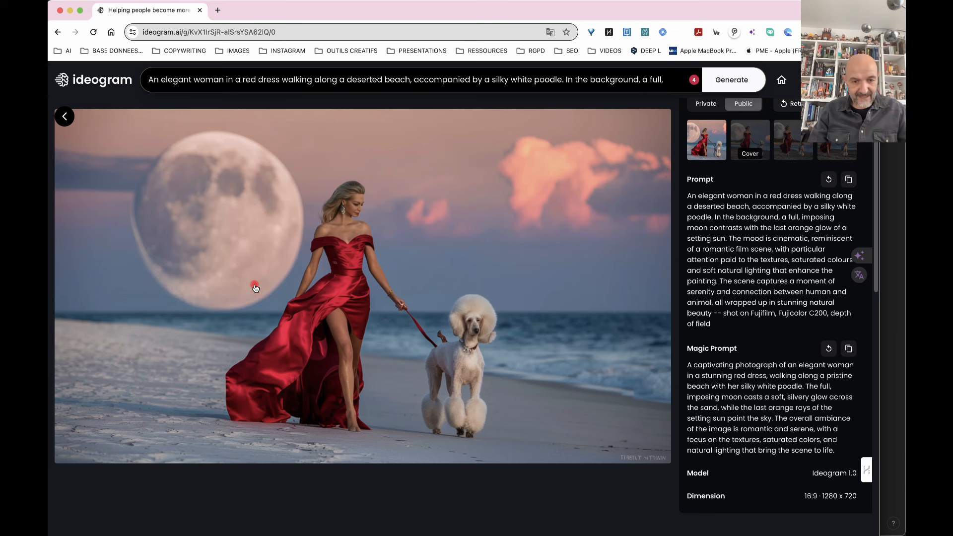
scroll(358, 325, "up", 1)
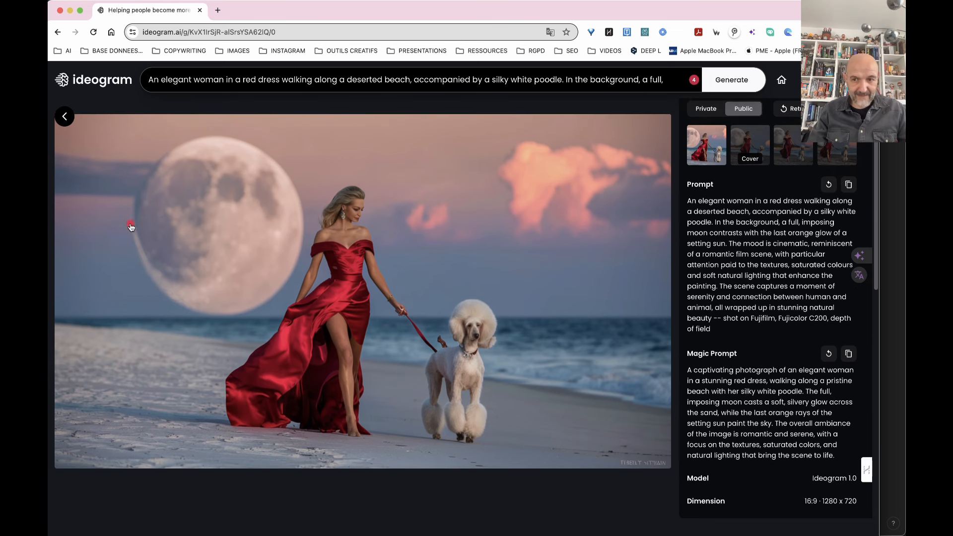
left_click(60, 118)
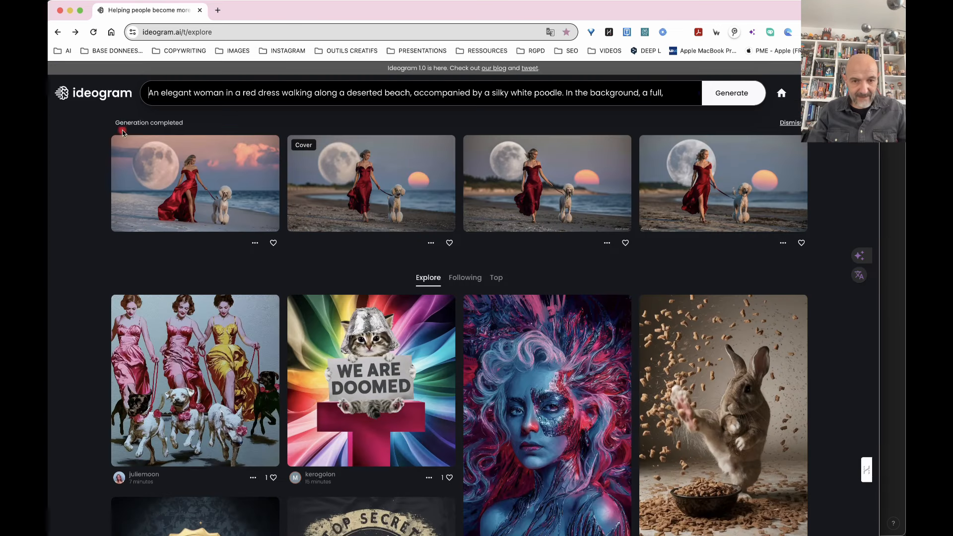
left_click(396, 199)
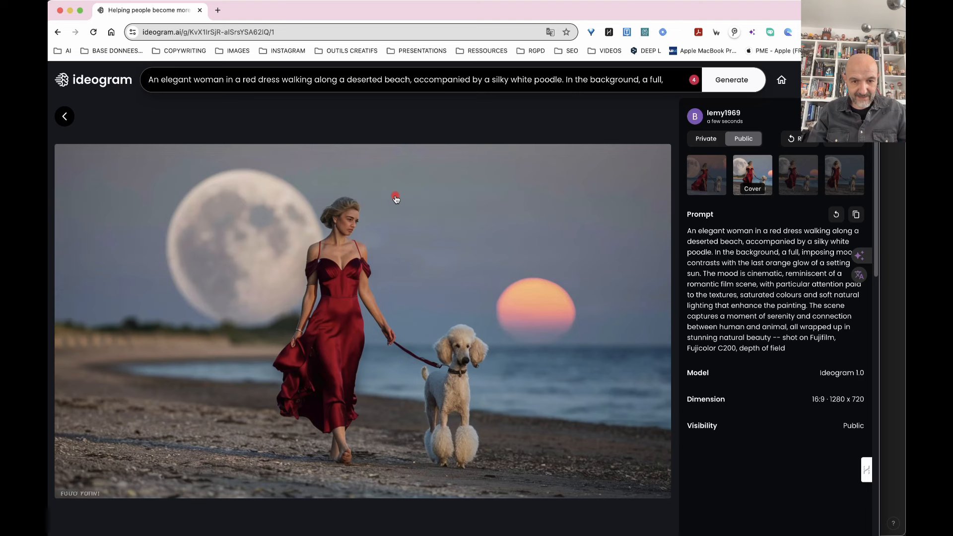
left_click(67, 121)
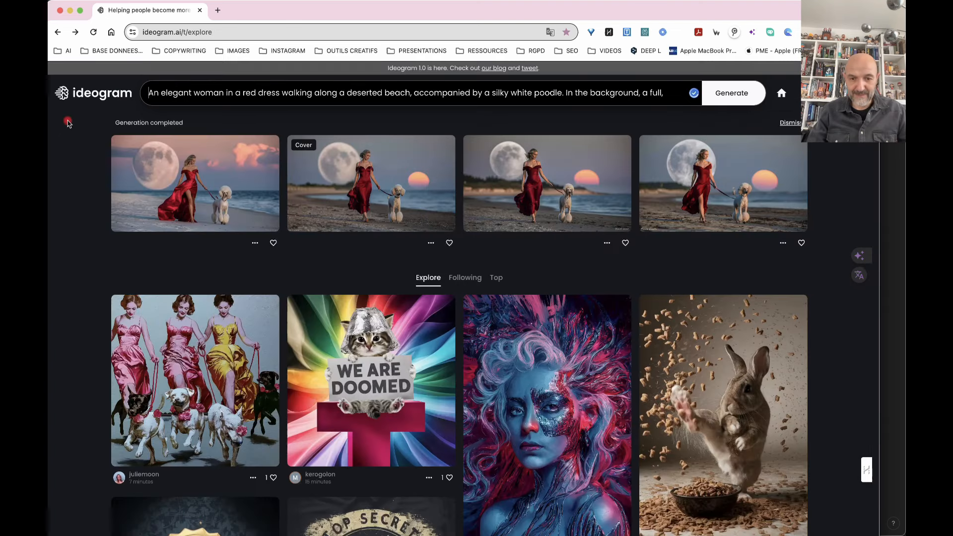
left_click(538, 188)
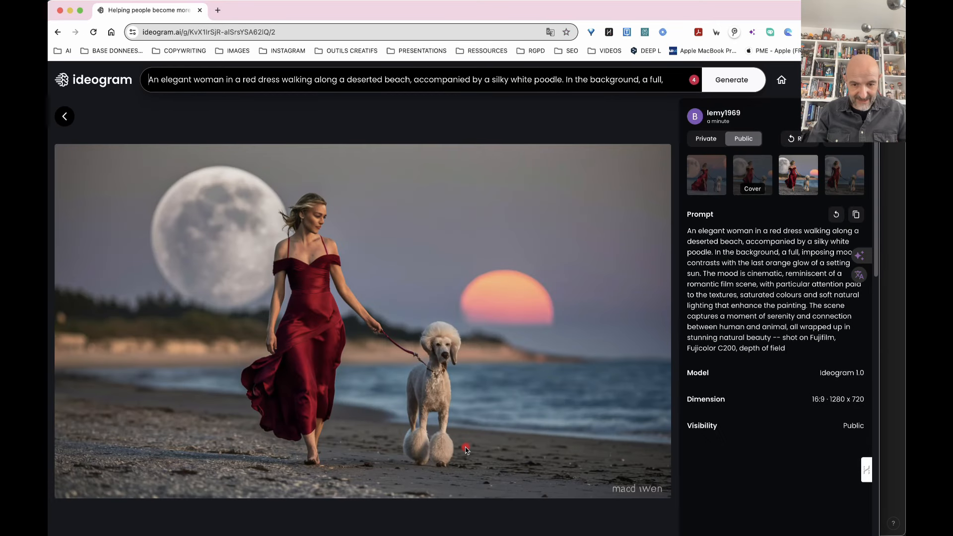
left_click(63, 119)
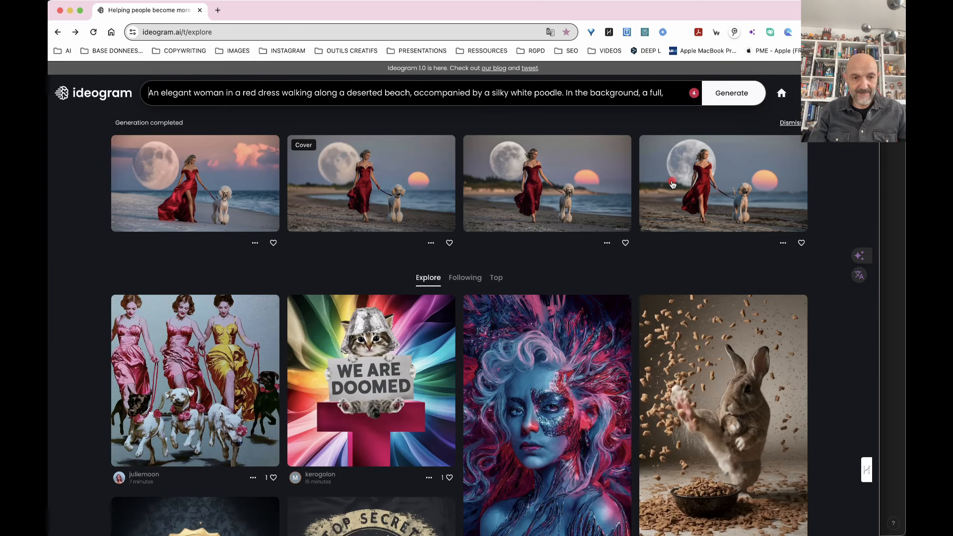
left_click(673, 184)
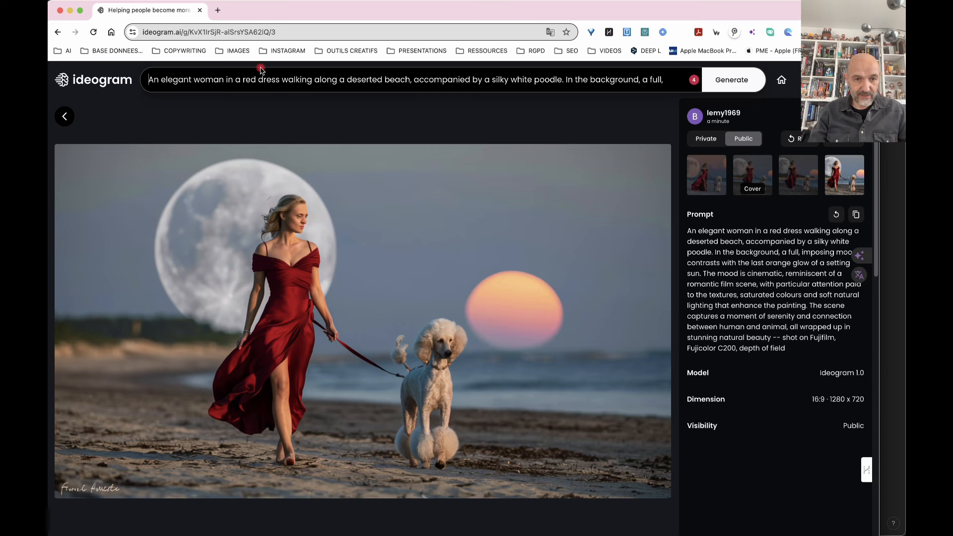
- Switch to Lexica's image generator, enter the English beach prompt, set the dimensions to 1280 × 768 and generate the images
left_click(233, 50)
mouse_move(281, 84)
mouse_move(377, 69)
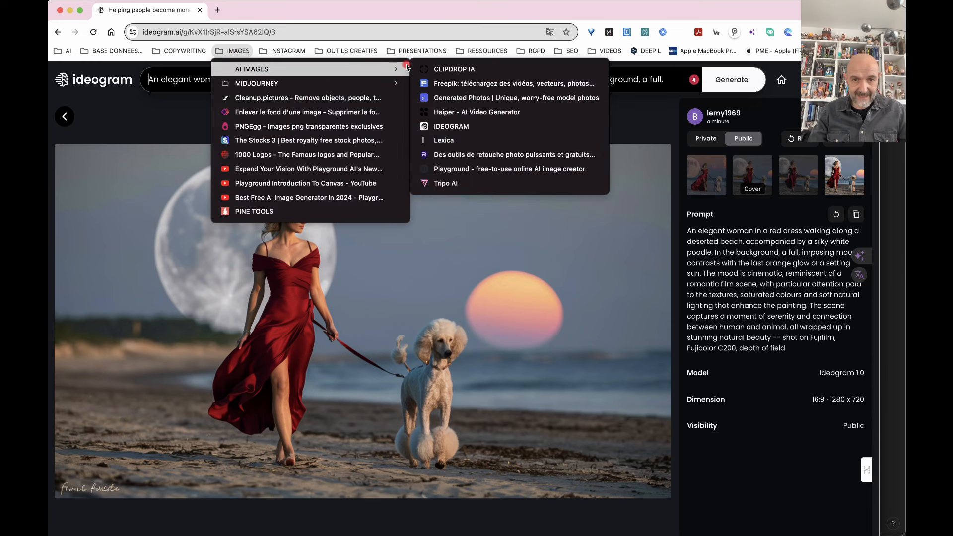
left_click(446, 140)
left_click(500, 254)
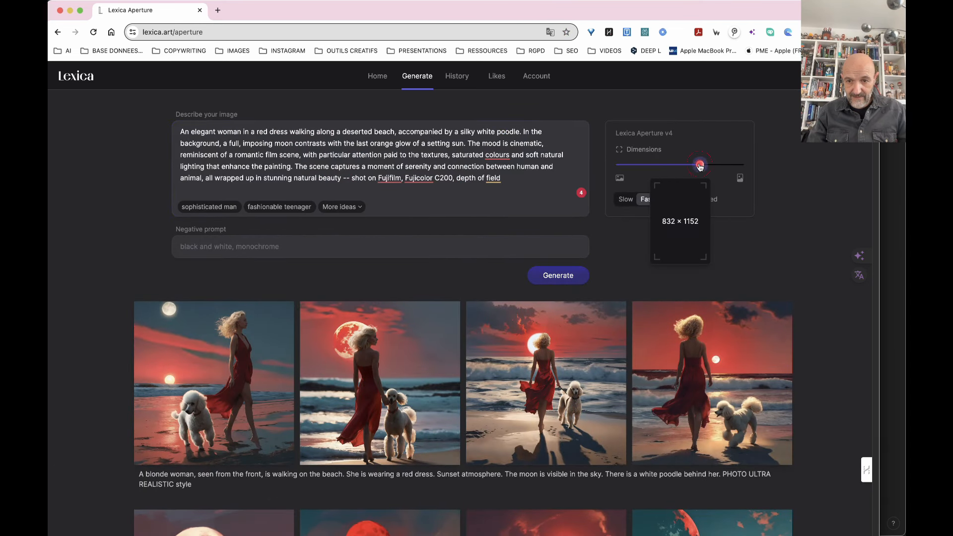
left_click_drag(700, 164, 651, 168)
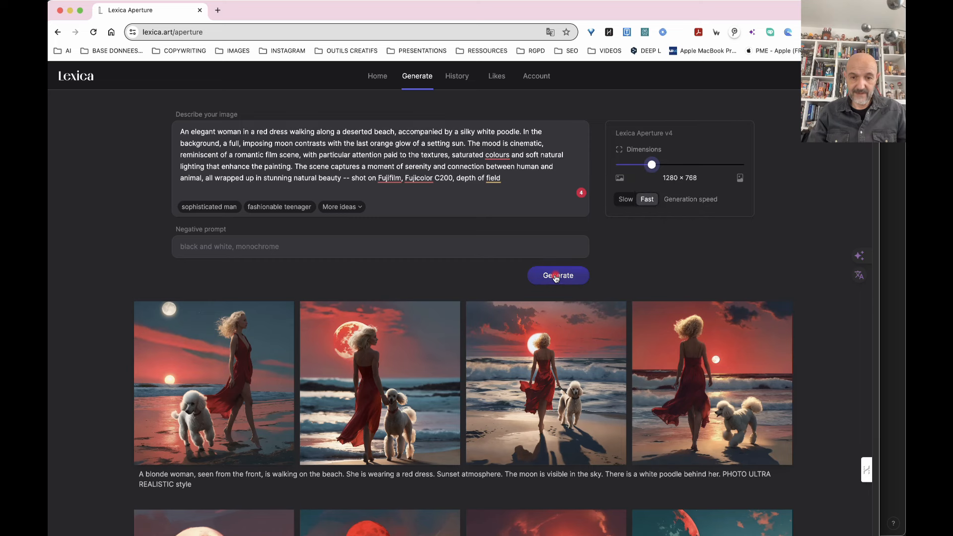
left_click(557, 276)
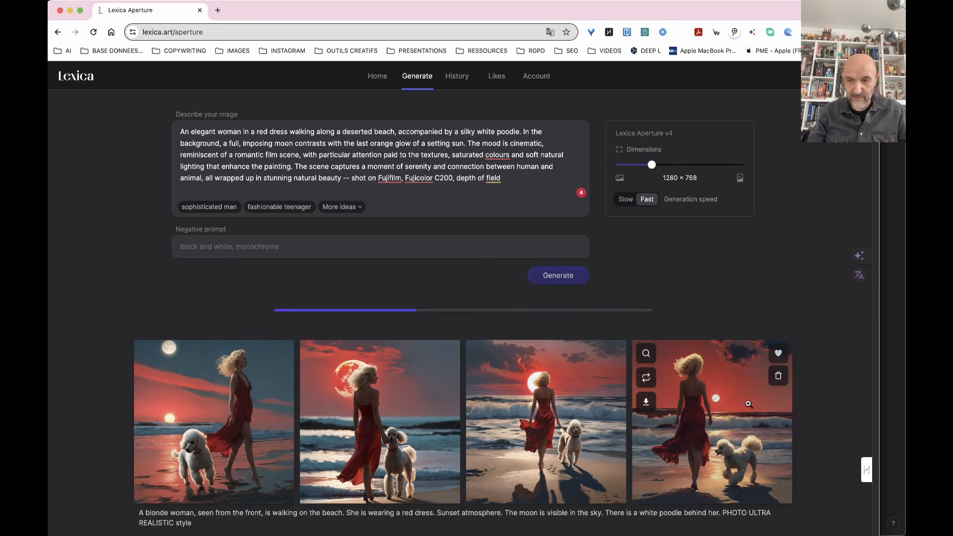
- Examine Lexica's four beach images, enlarging the one with a single poodle and birds, and return to the Lexica home page
scroll(748, 404, "down", 2)
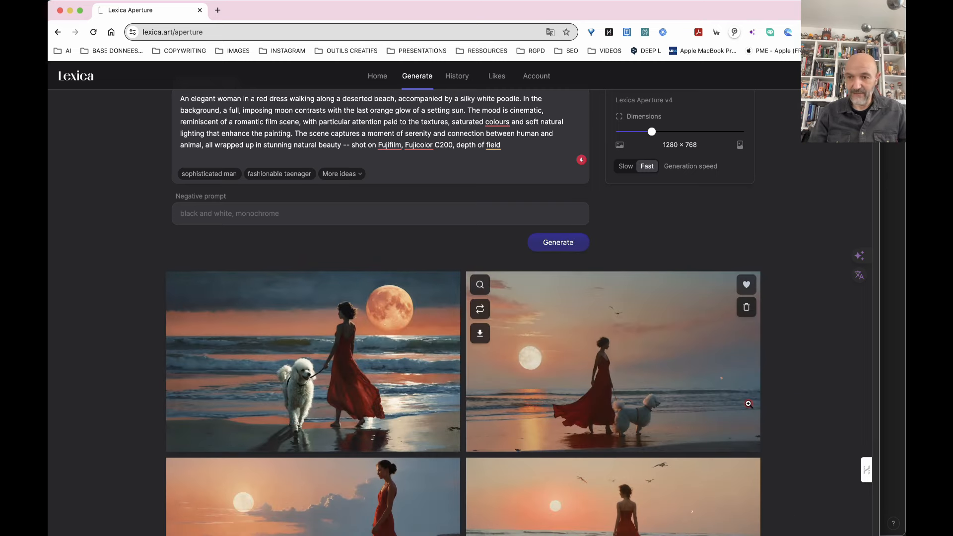
scroll(749, 404, "down", 2)
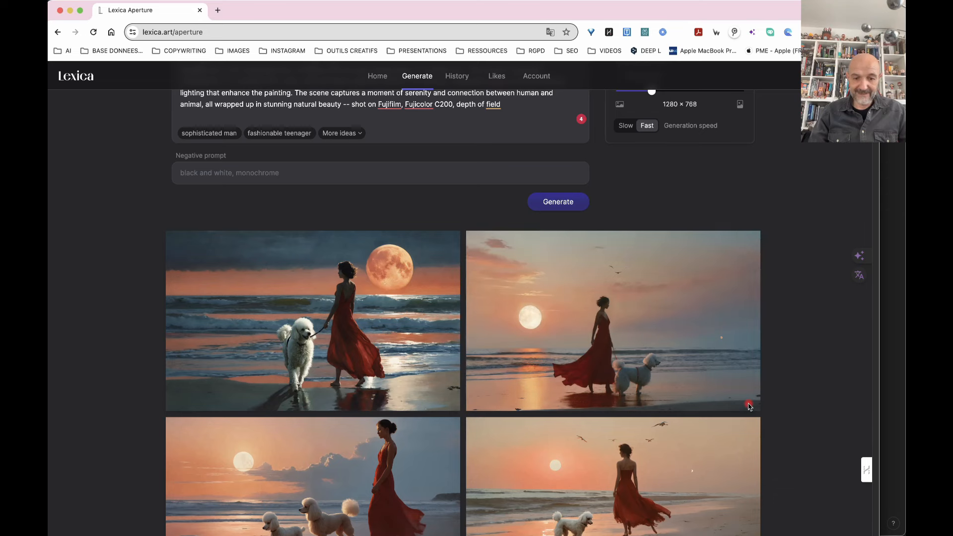
scroll(748, 404, "down", 1)
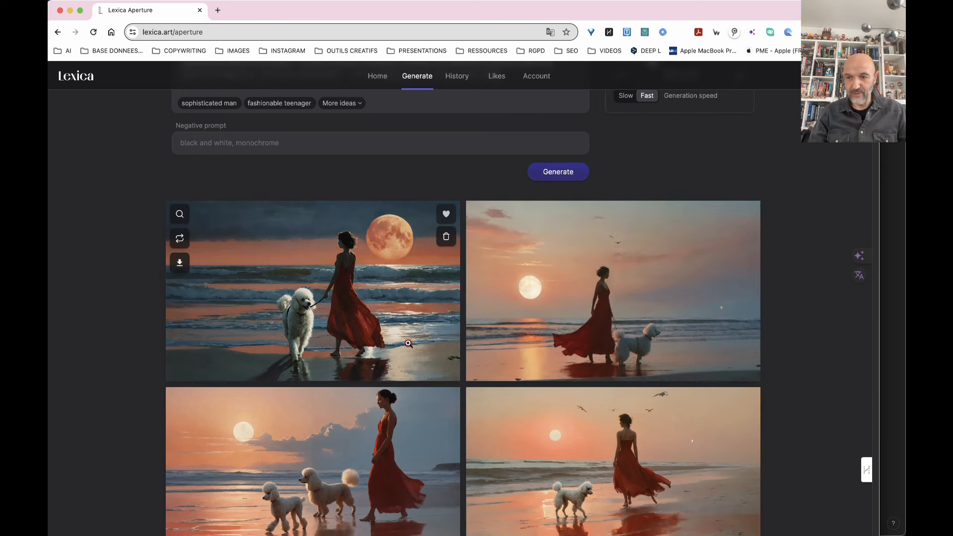
scroll(525, 343, "down", 4)
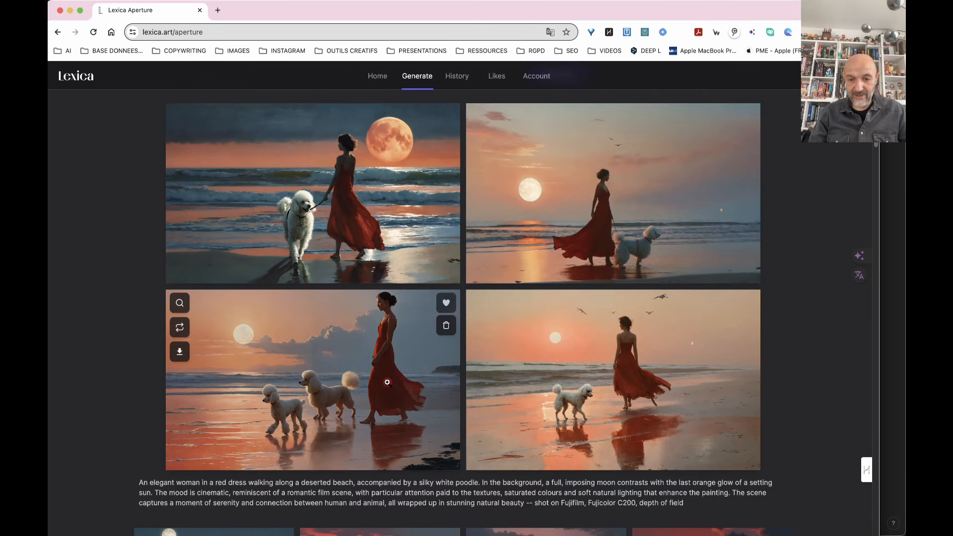
mouse_move(554, 383)
left_click(548, 366)
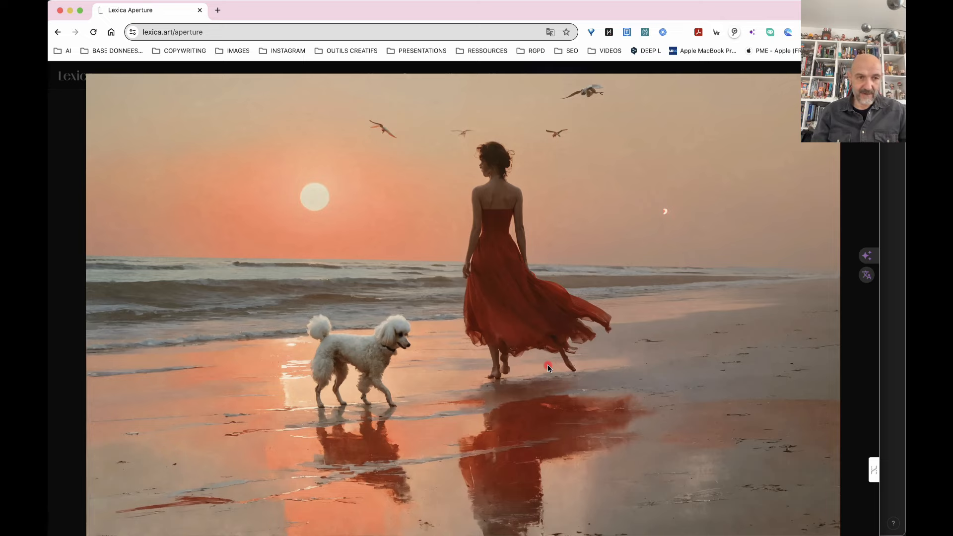
left_click(58, 34)
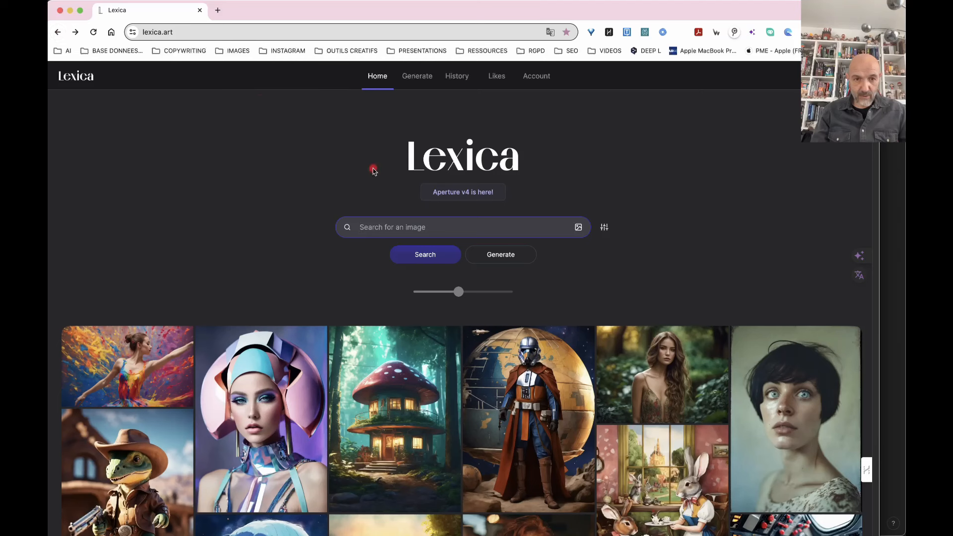
- Switch to Playground from the bookmarked AI image tools and show its Pure Prompt gallery
left_click(238, 51)
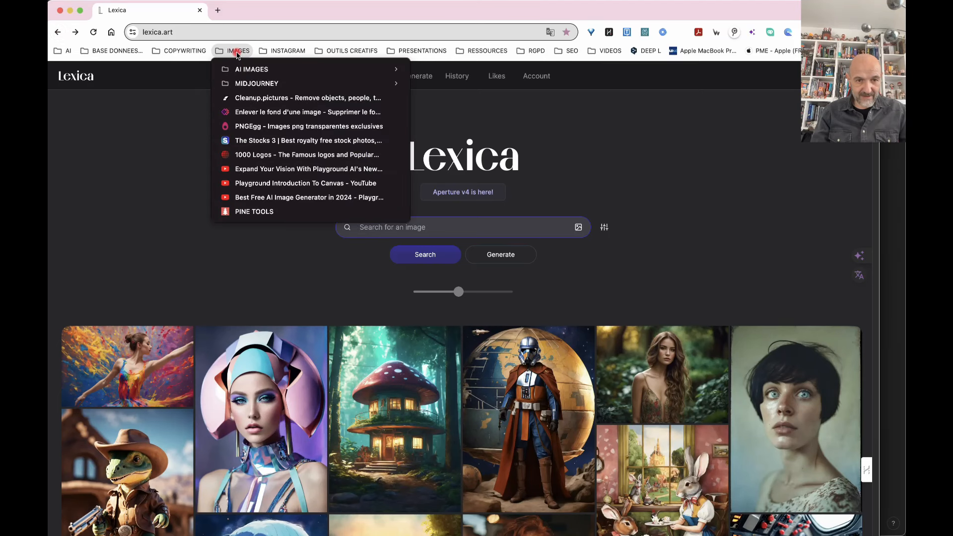
mouse_move(331, 85)
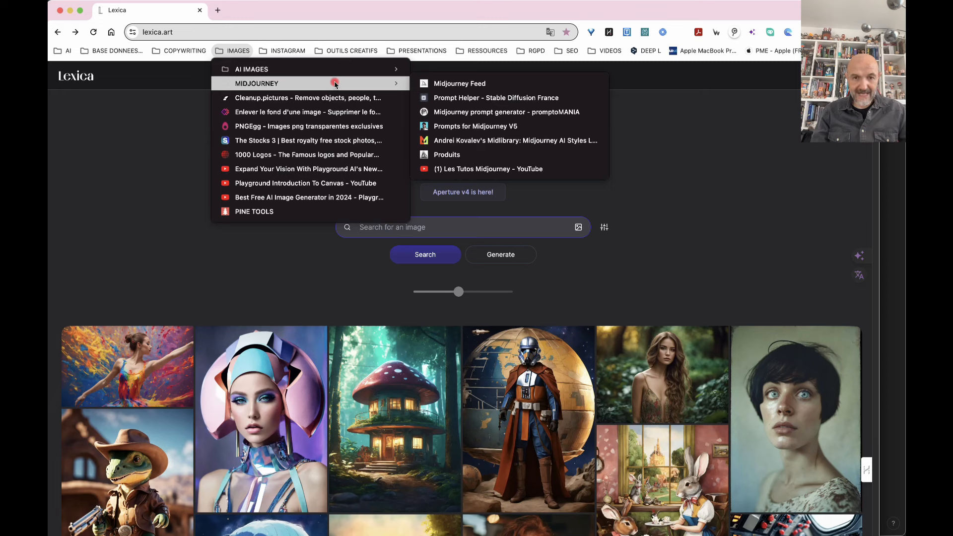
mouse_move(373, 69)
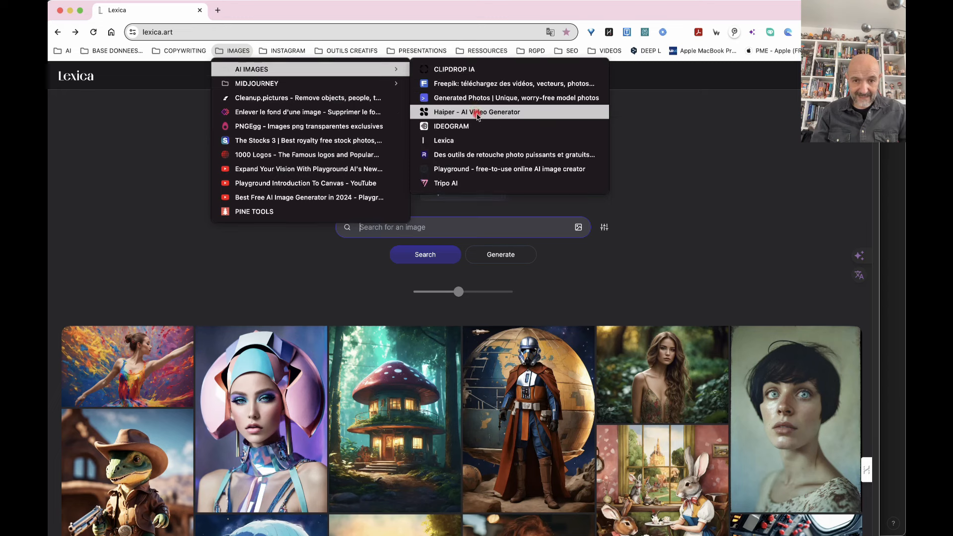
left_click(478, 169)
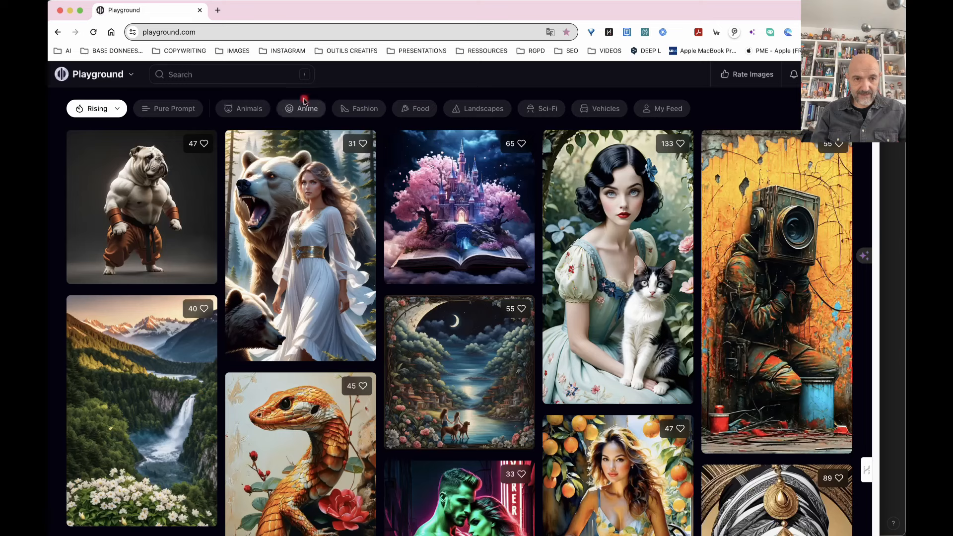
left_click(172, 110)
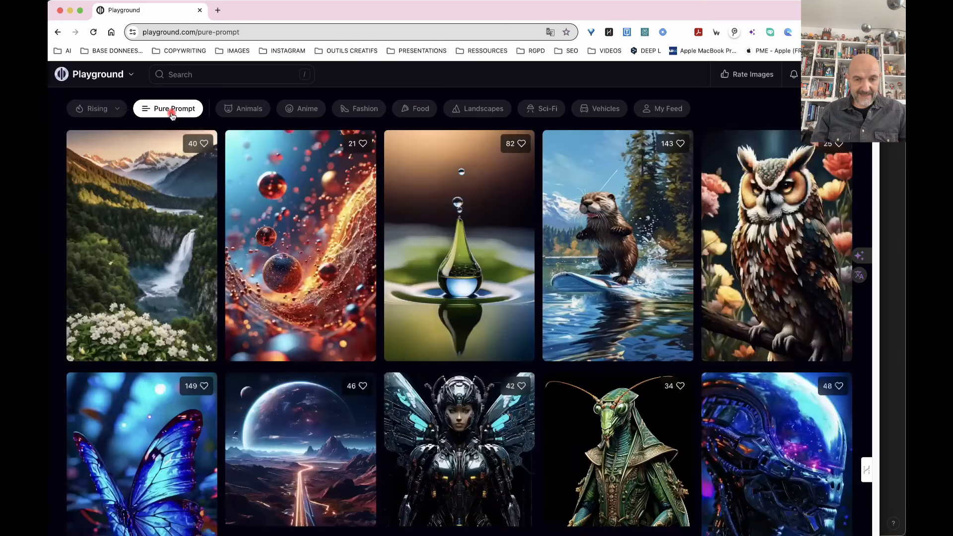
- Search Playground's gallery using the full English prompt about the elegant woman in a red dress
left_click(219, 79)
key("cmd+v")
key("Return")
- Start a new Playground creation with the English beach prompt, set the filter to None and generate the images
left_click_drag(782, 10, 743, 15)
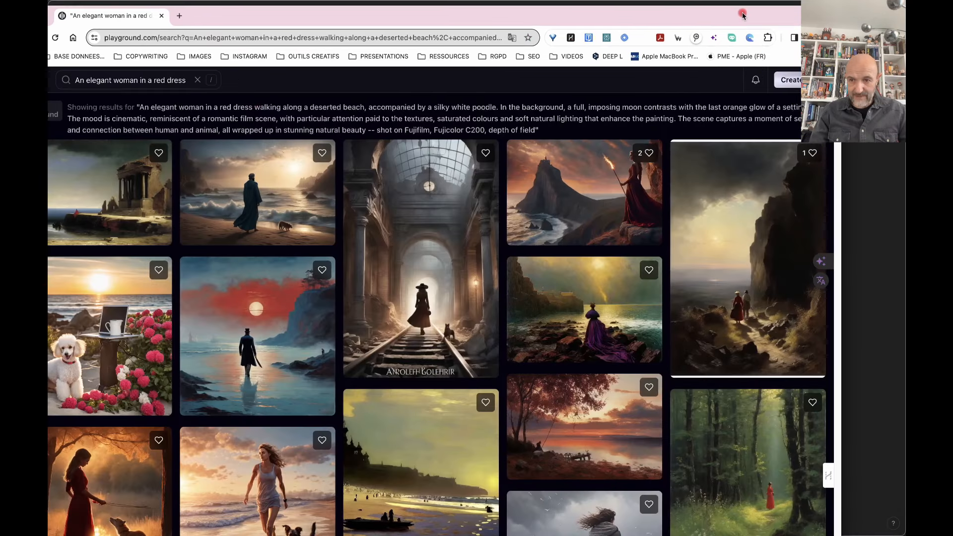
left_click(790, 78)
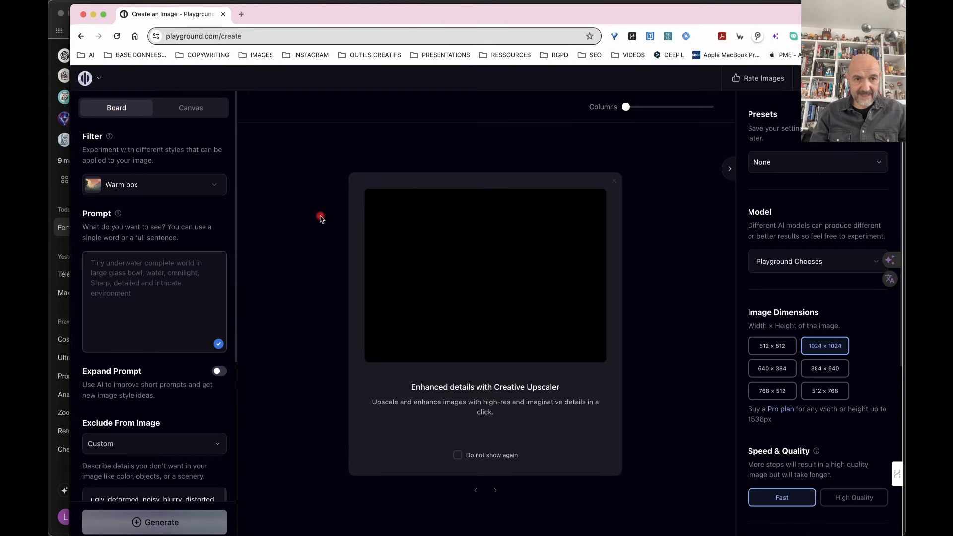
type("An elegant woman in a red dress walking along a deserted beach, accompanied by a silky white poodle. In the background, a full, imposing moon contrasts with the last orange glow of a setting sun. The mood is cinematic, reminiscent of a romantic film scene, with particular attention paid to the textures, saturated colours and soft natural lighting that enhance the painting. The scene captures a moment of serenity and connection between human and animal, all wrapped up in stunning natural beauty -- shot on Fujifilm, Fujicolor C200, depth of field")
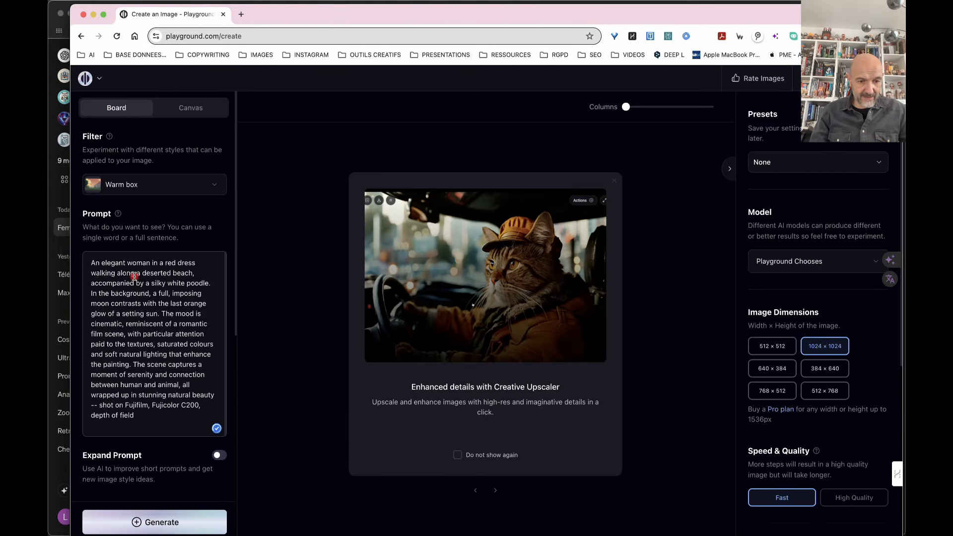
left_click(215, 185)
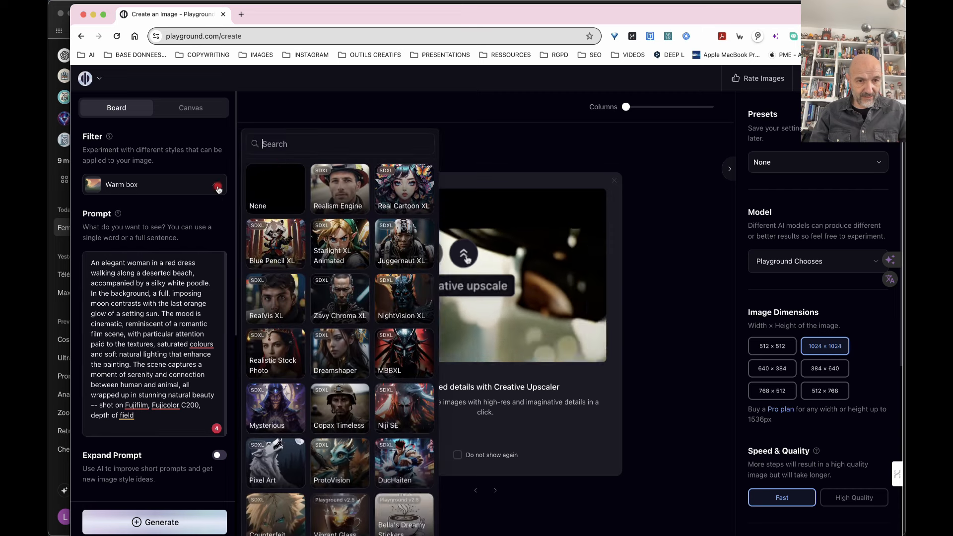
left_click(260, 186)
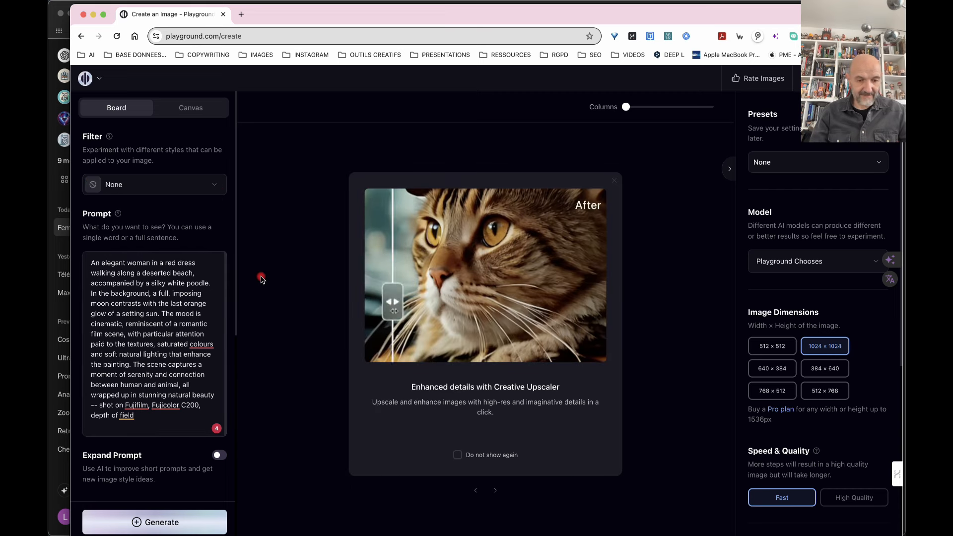
left_click(144, 522)
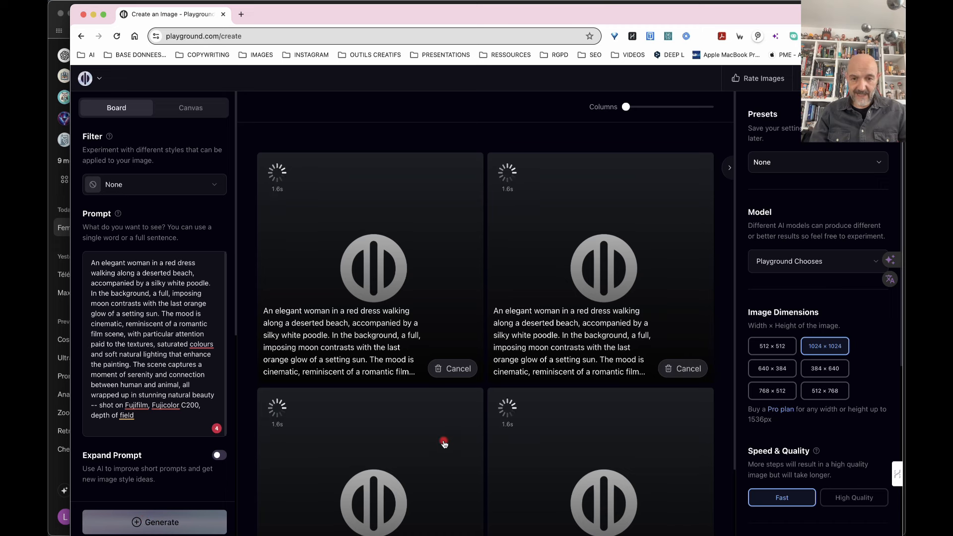
- View each of Playground's four generated images of the woman and poodle enlarged, comparing the moon, sunset and dog's leash
scroll(442, 440, "down", 1)
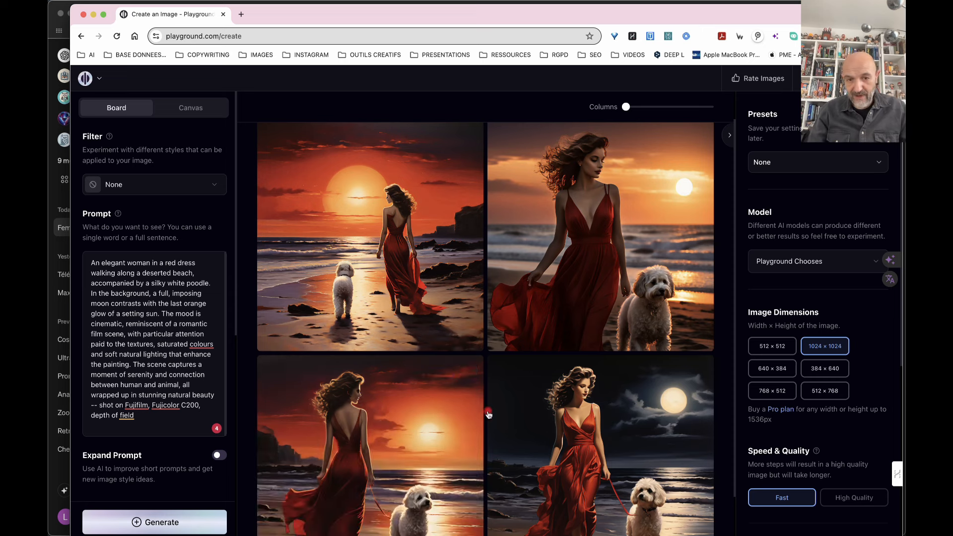
scroll(479, 393, "down", 2)
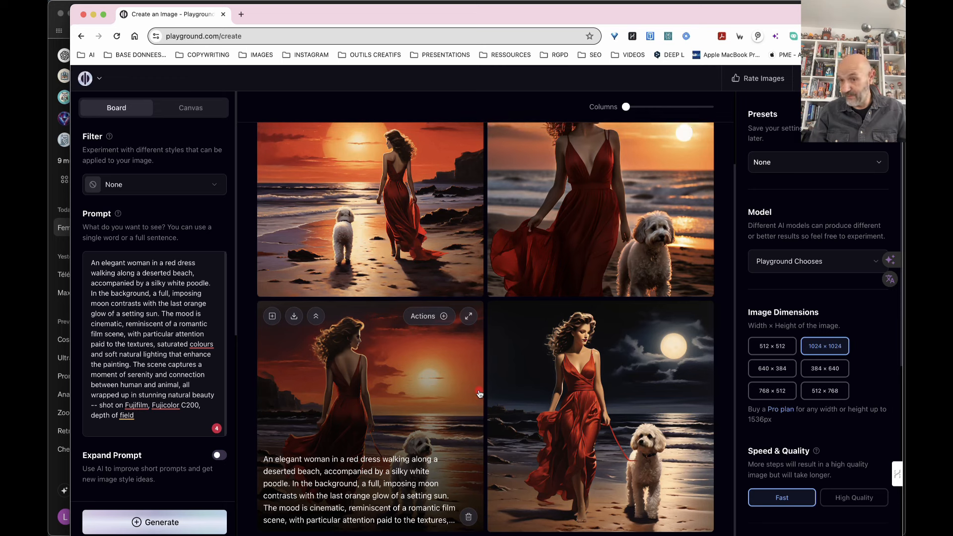
scroll(480, 393, "up", 2)
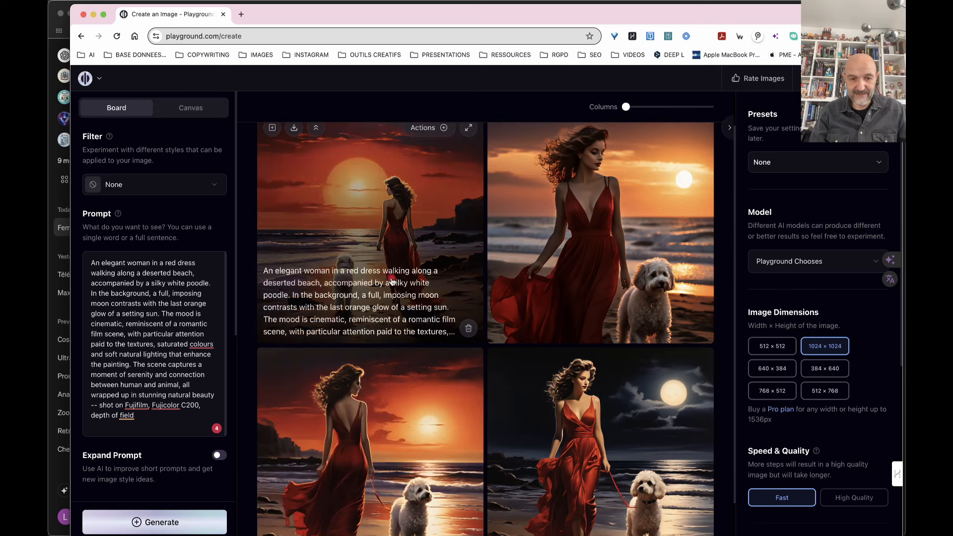
left_click(405, 208)
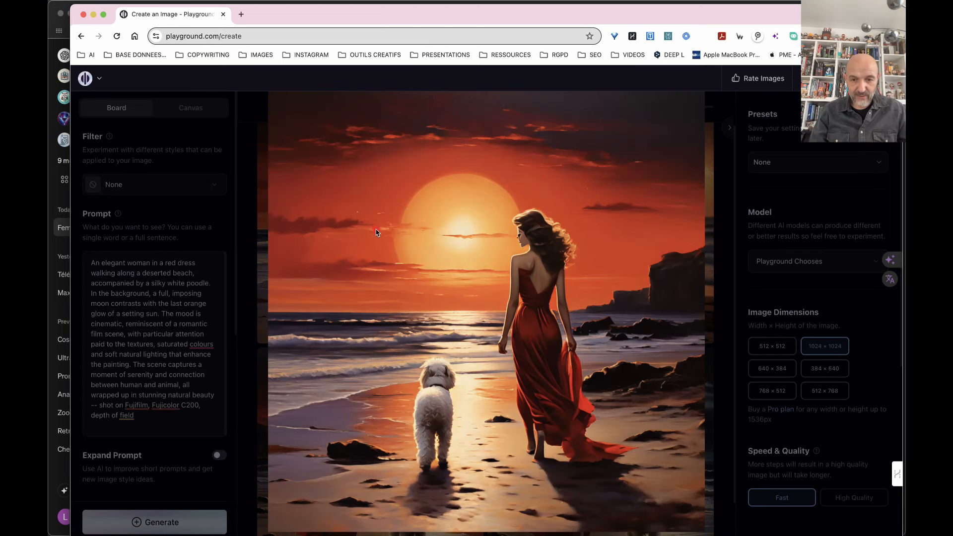
left_click(237, 435)
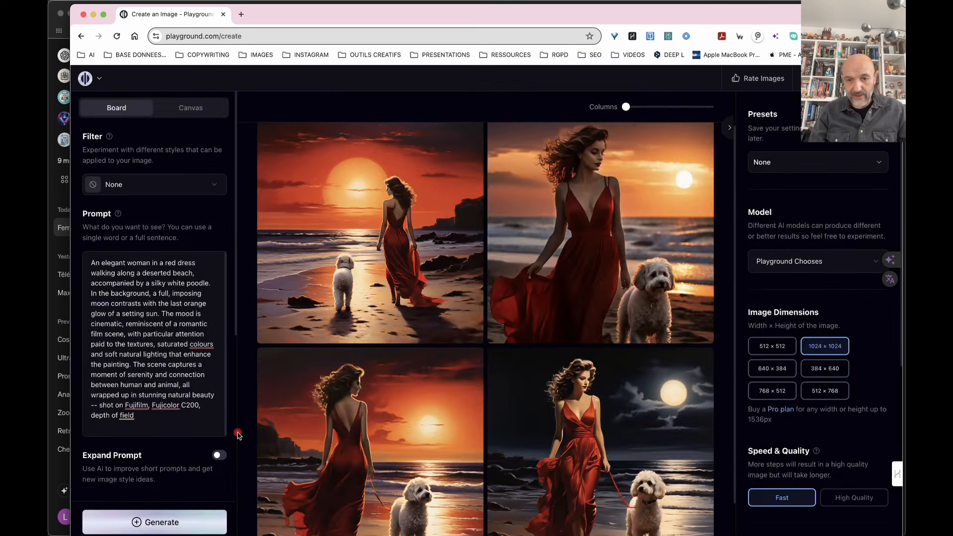
left_click(570, 232)
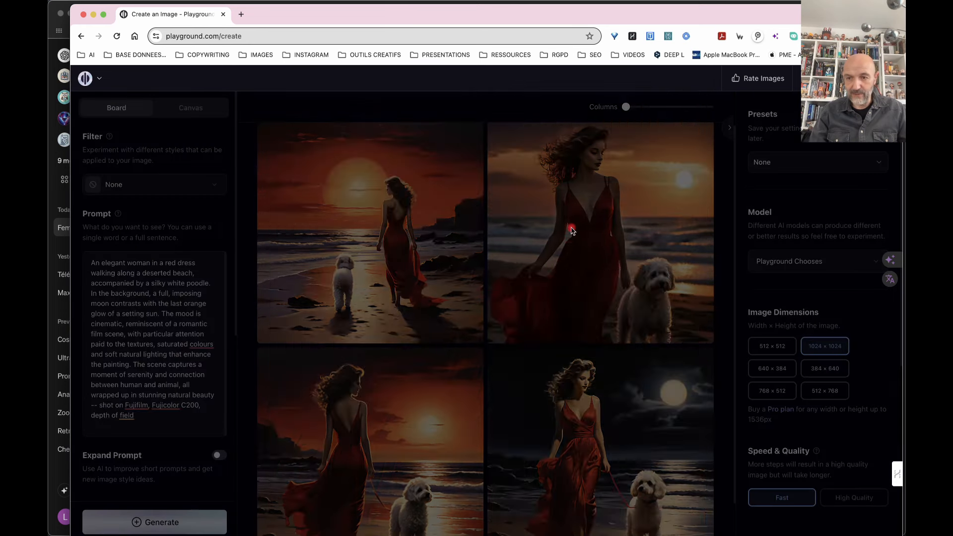
left_click(237, 423)
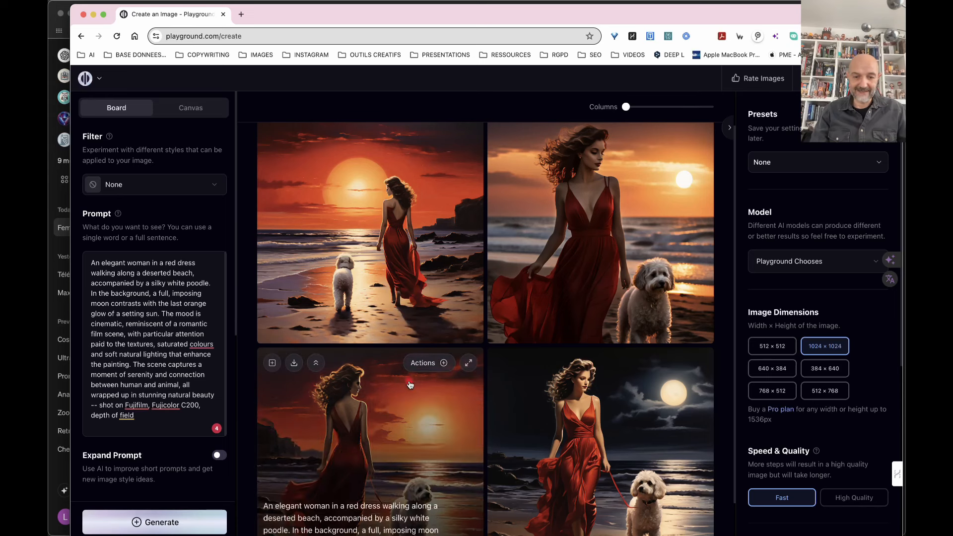
scroll(372, 406, "down", 2)
left_click(396, 395)
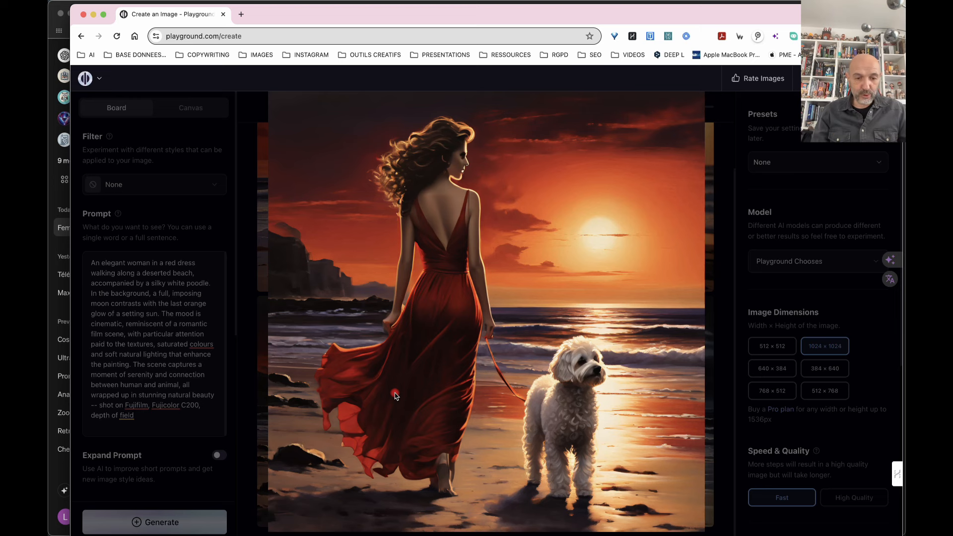
left_click(248, 414)
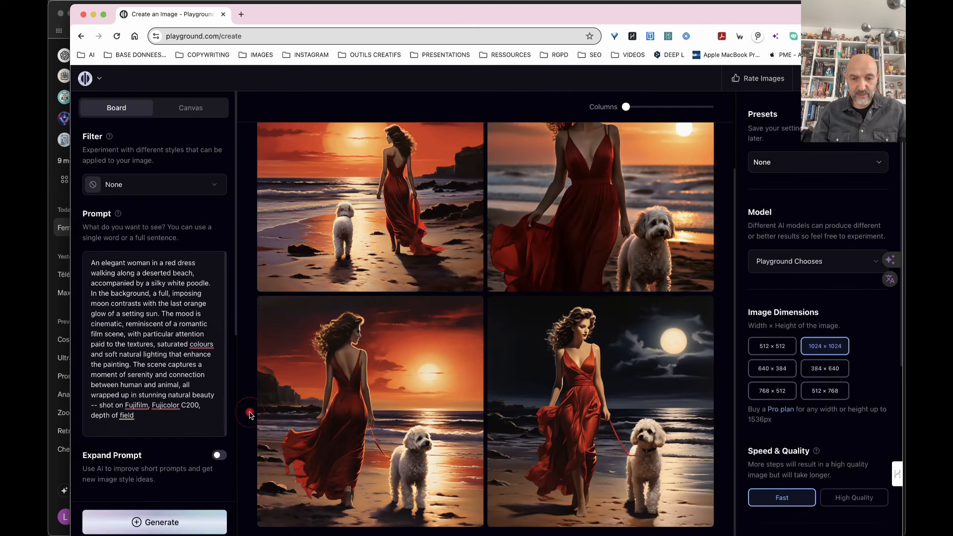
left_click(600, 363)
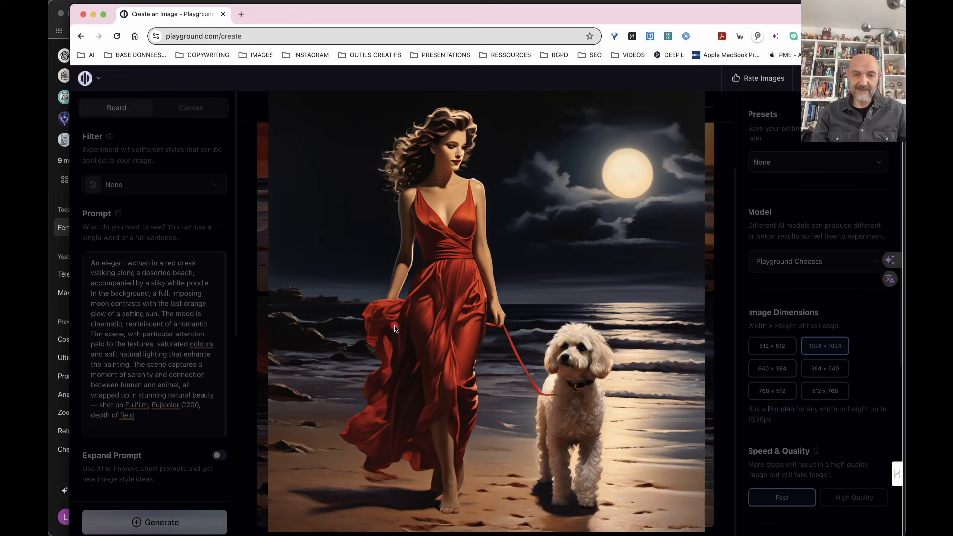
left_click(244, 419)
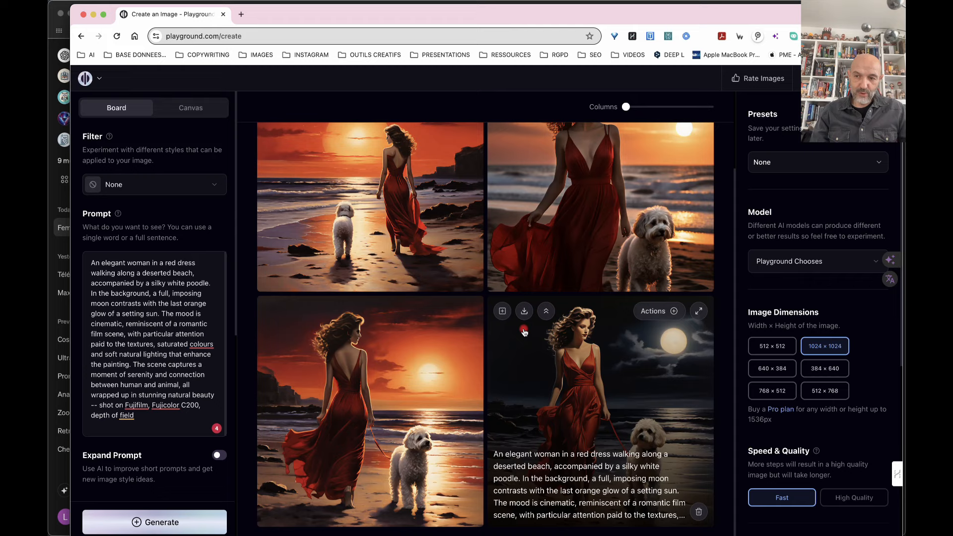